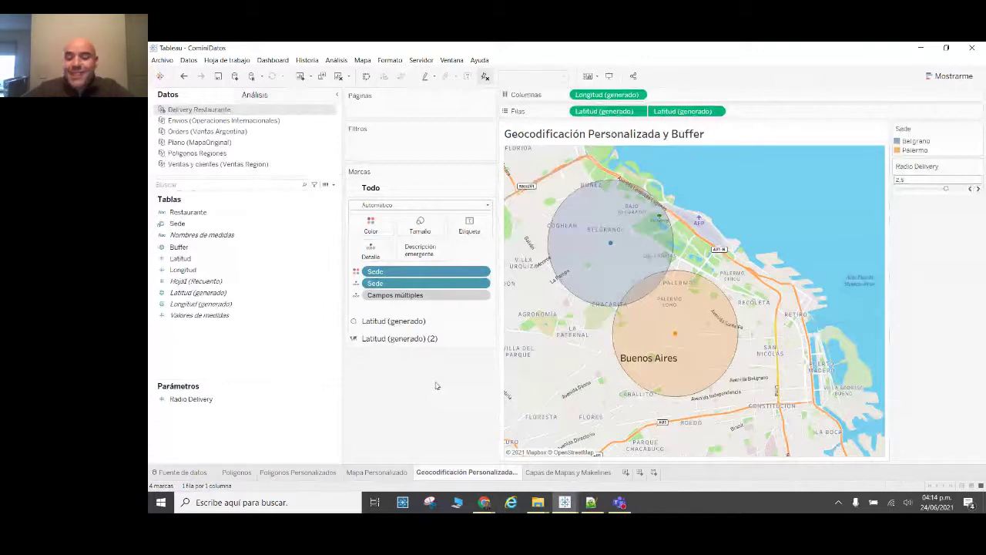
# Step: Switch to the Polígonos Personalizados workbook, inspect its data source and remove the Region field from the rows of Hoja 1
pyautogui.hotkey('ctrl', 'Tab')
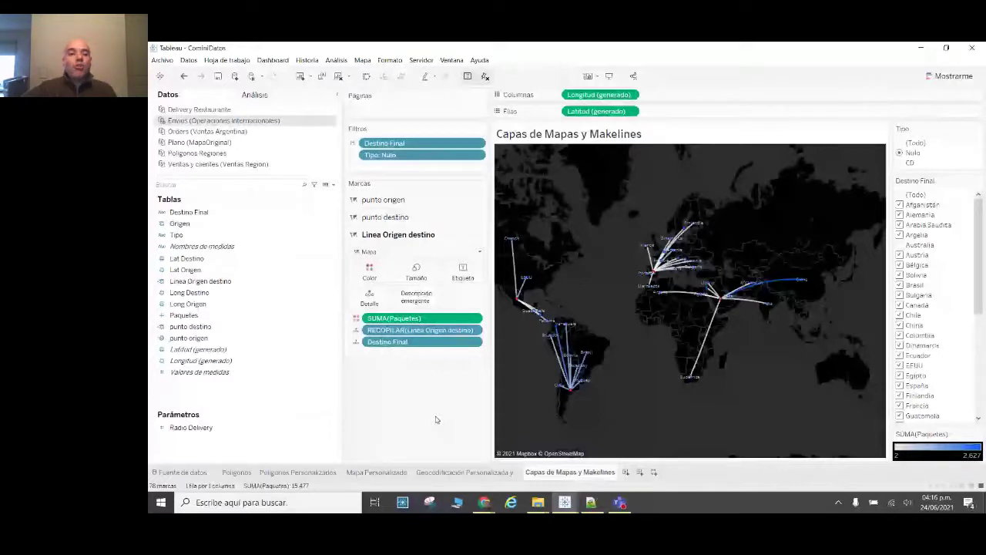
pyautogui.hotkey('alt', 'Tab')
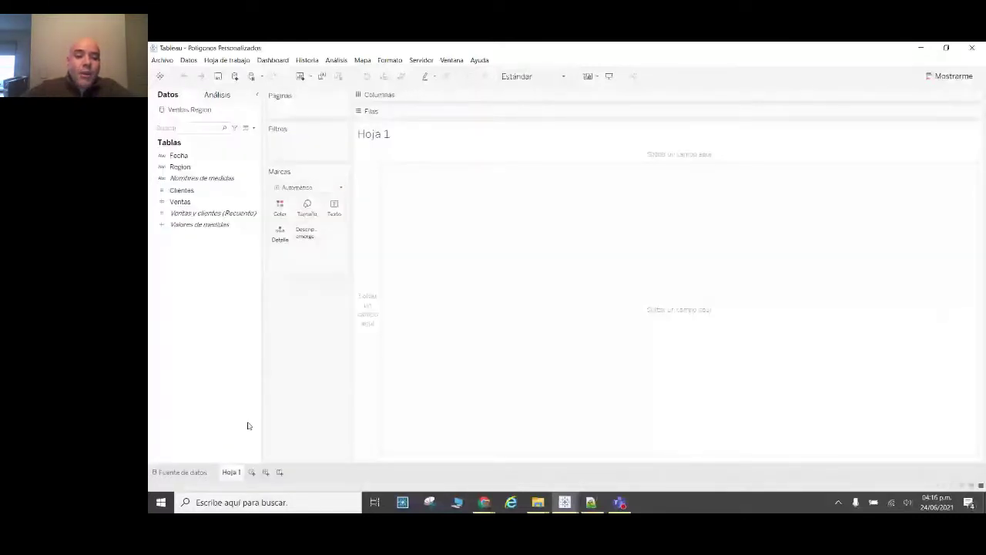
pyautogui.click(182, 472)
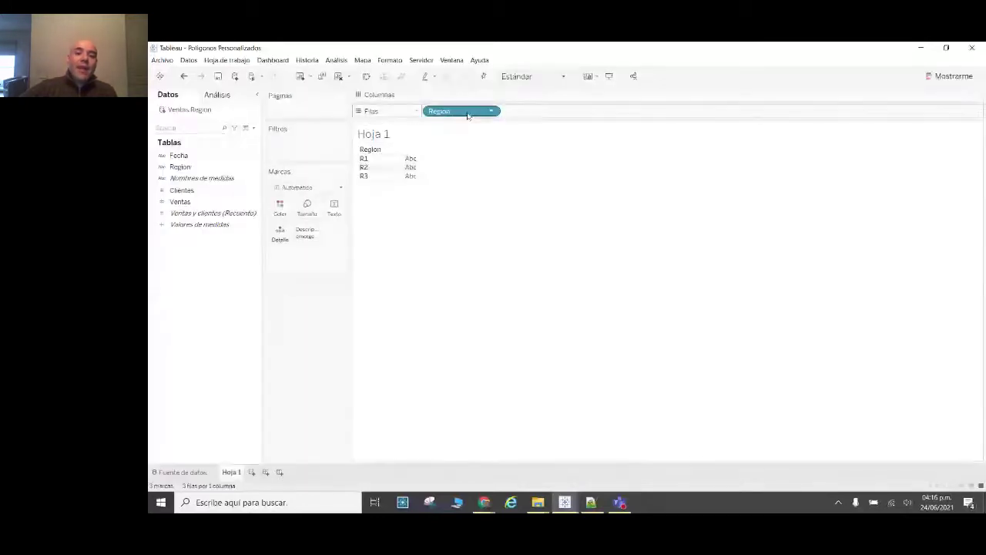
pyautogui.moveTo(467, 110); pyautogui.dragTo(313, 339)
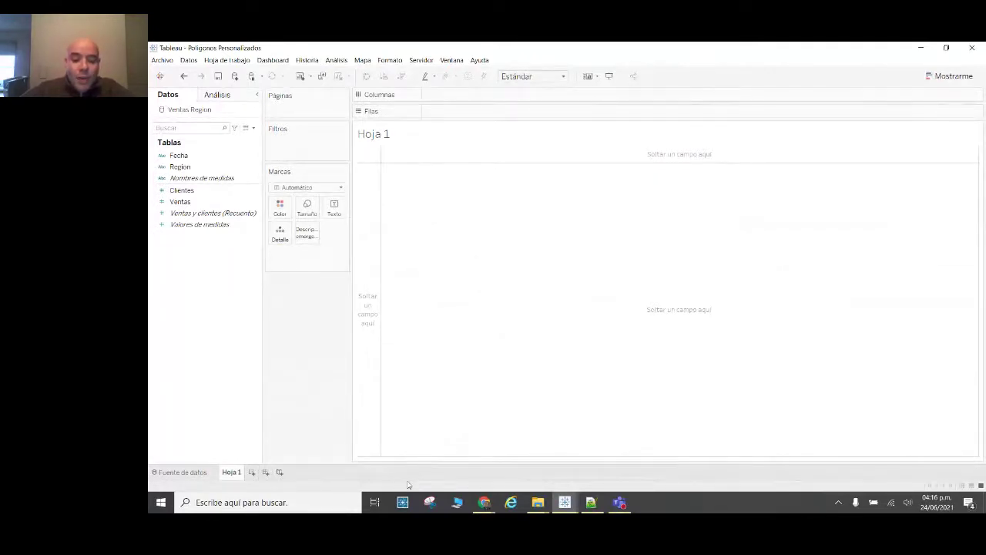
# Step: Switch to Google Maps in Chrome and create a new custom map from the saved places' map list
pyautogui.click(479, 505)
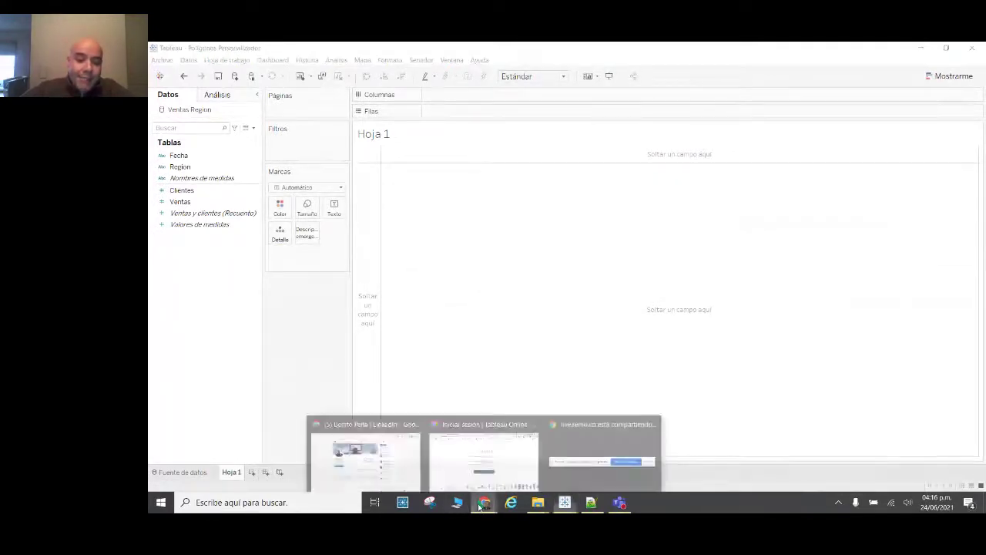
pyautogui.click(364, 456)
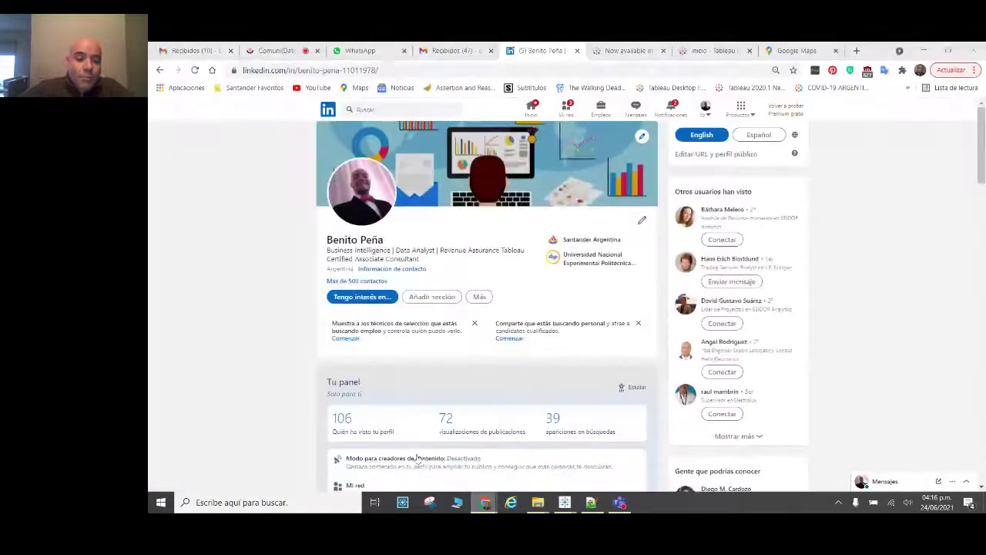
pyautogui.click(796, 48)
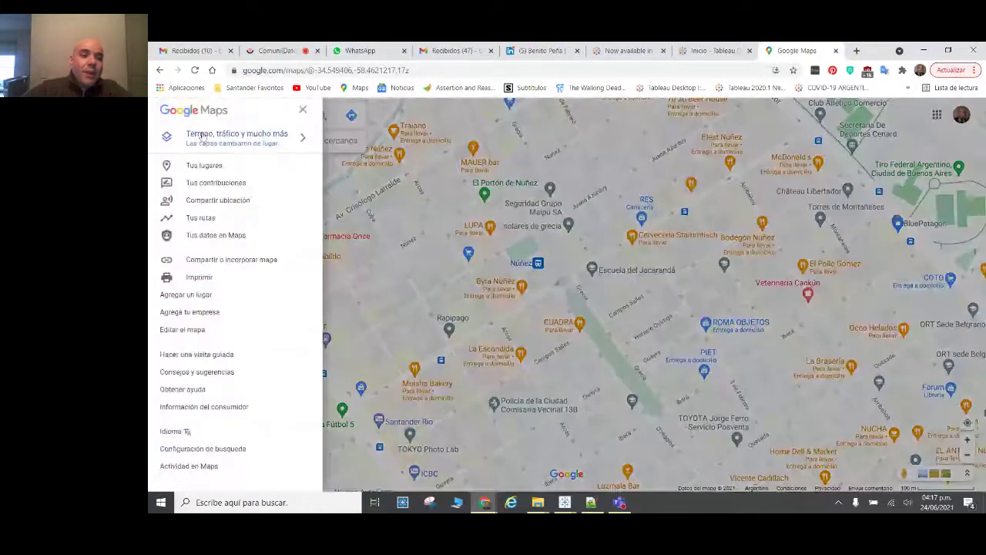
pyautogui.click(166, 120)
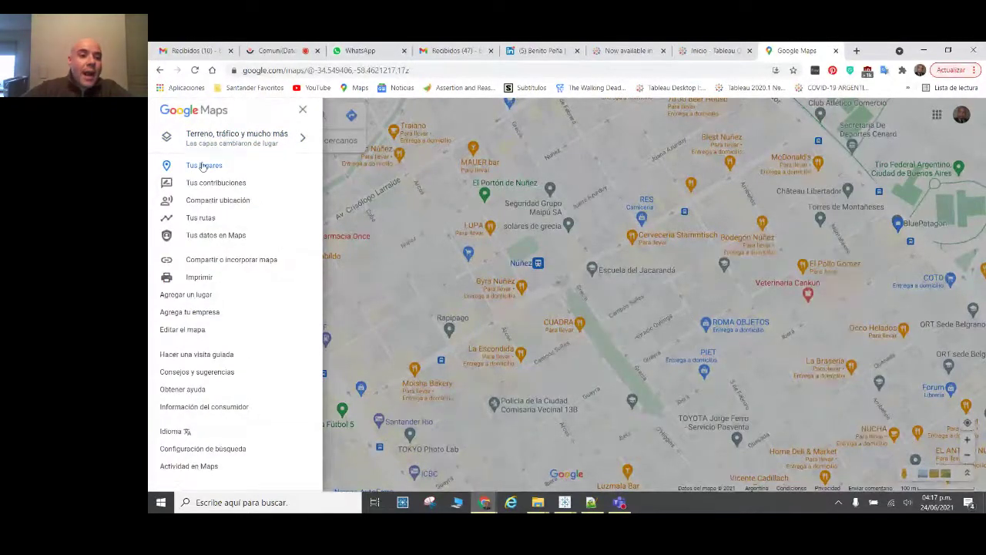
pyautogui.click(203, 166)
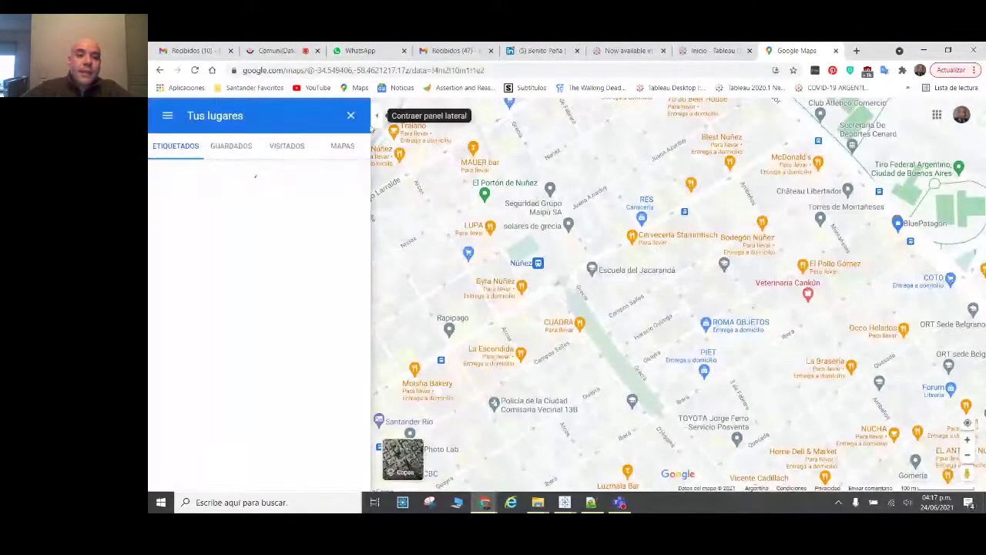
pyautogui.click(342, 146)
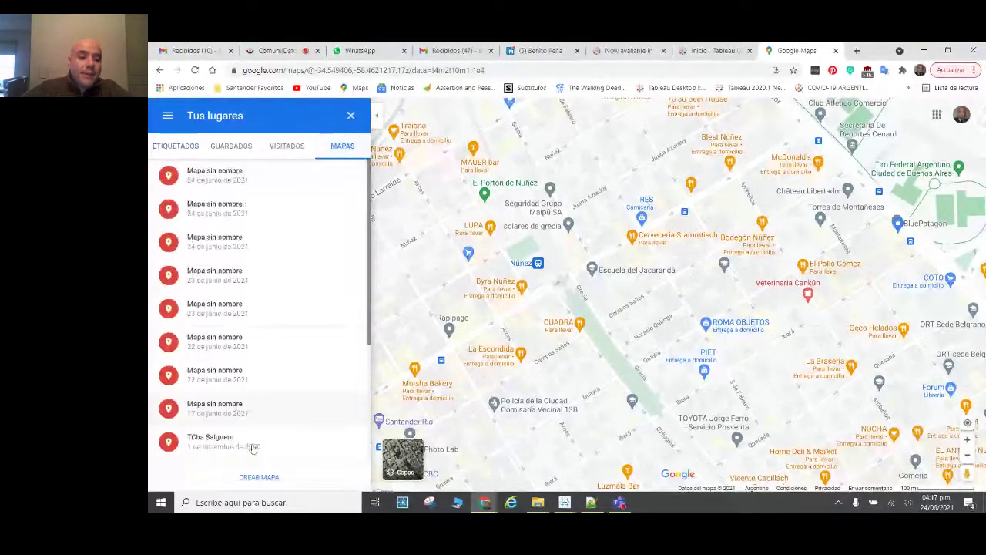
pyautogui.click(259, 476)
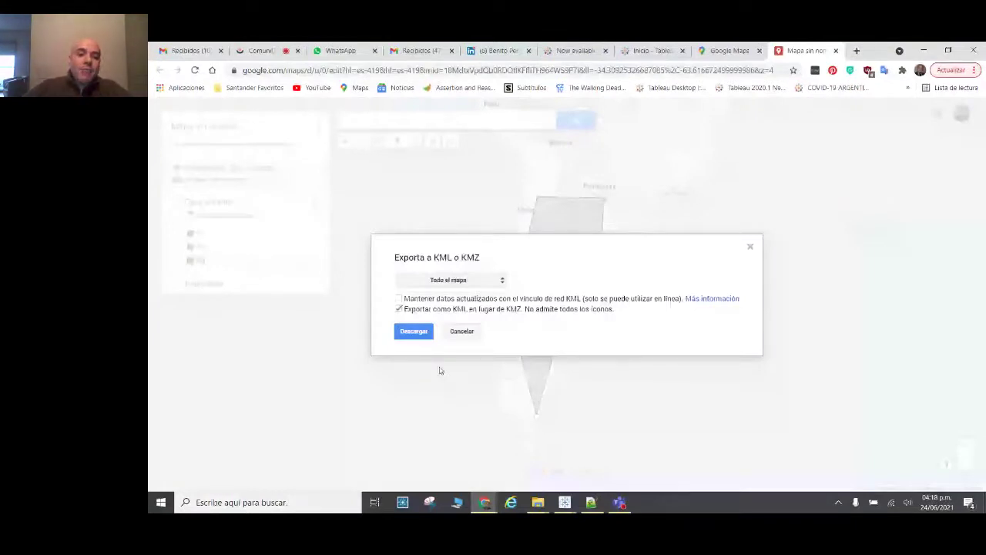
# Step: Download the whole map in KML format as "Mapa comunidatos.kml" and return to the Polígonos Personalizados workbook in Tableau
pyautogui.click(413, 330)
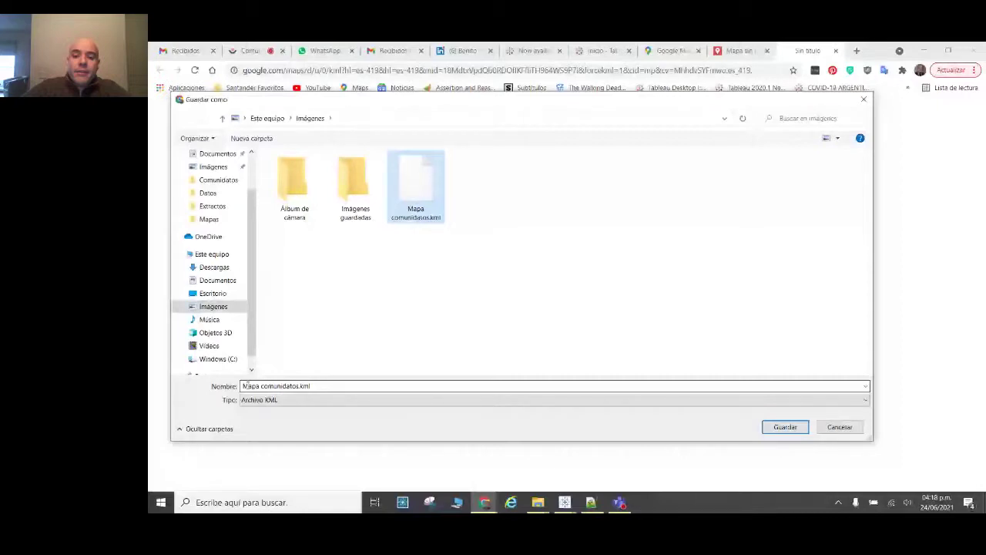
pyautogui.press('Return')
pyautogui.moveTo(484, 502)
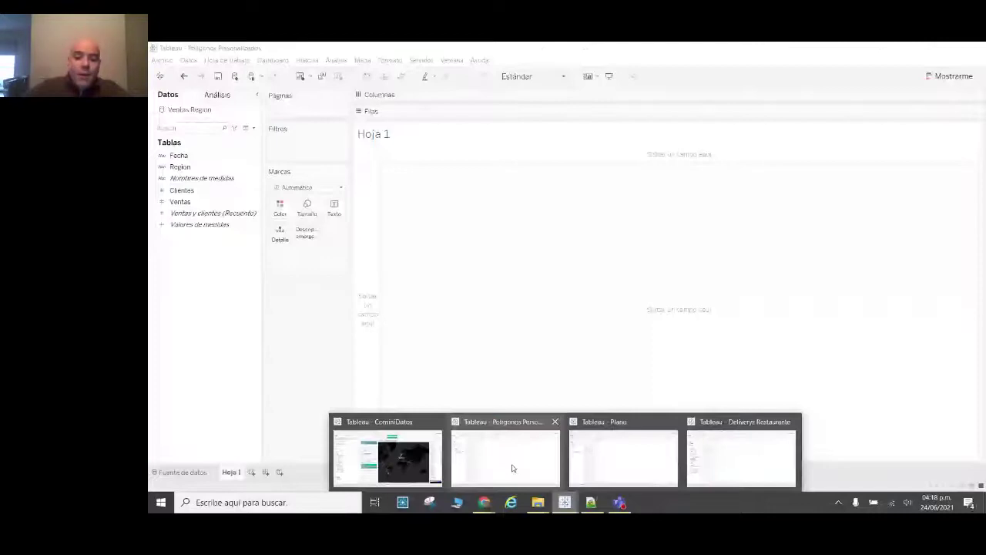
pyautogui.click(511, 469)
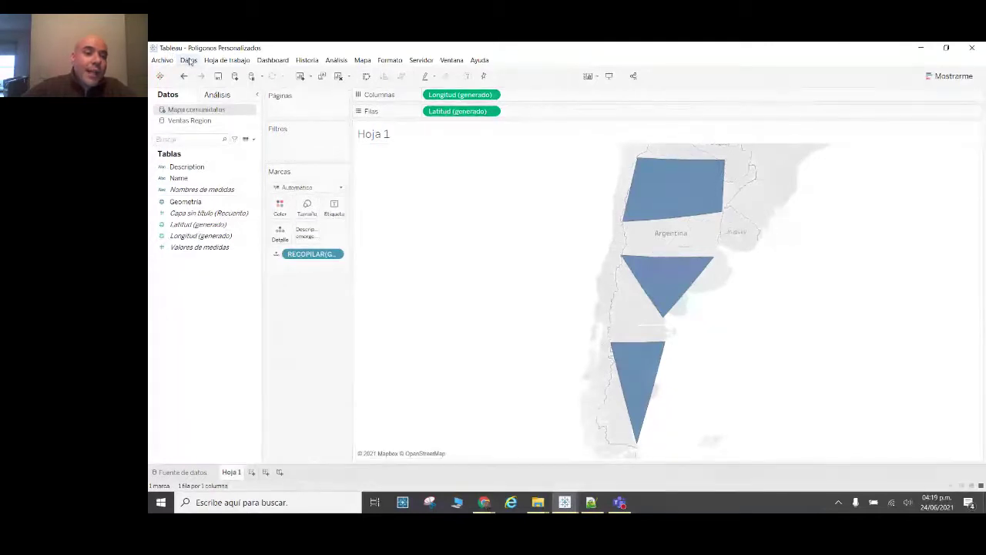
# Step: Define a custom blend relationship linking Name in Mapa comunidatos to Region in the secondary source Ventas Region
pyautogui.click(189, 61)
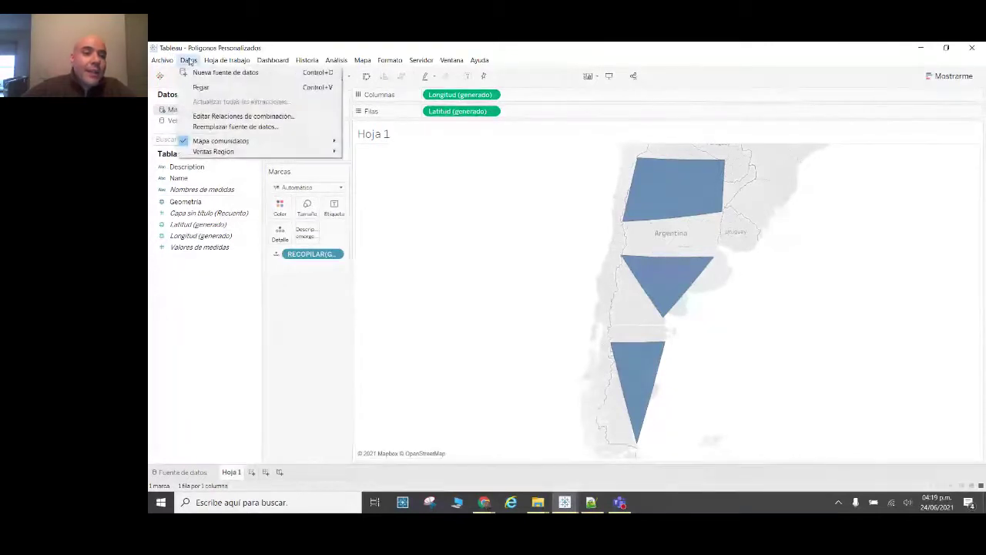
pyautogui.click(219, 117)
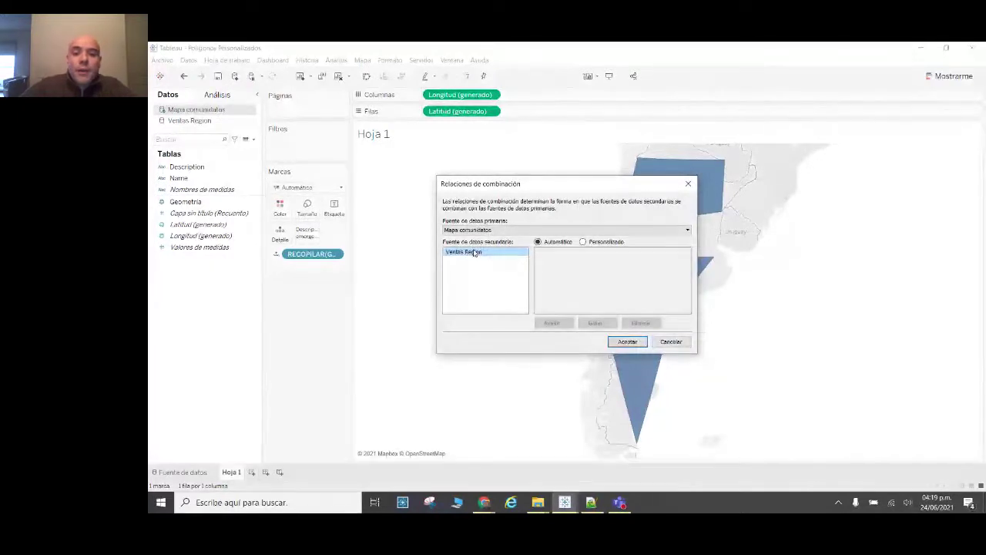
pyautogui.click(582, 241)
pyautogui.click(552, 323)
pyautogui.click(501, 216)
pyautogui.click(590, 217)
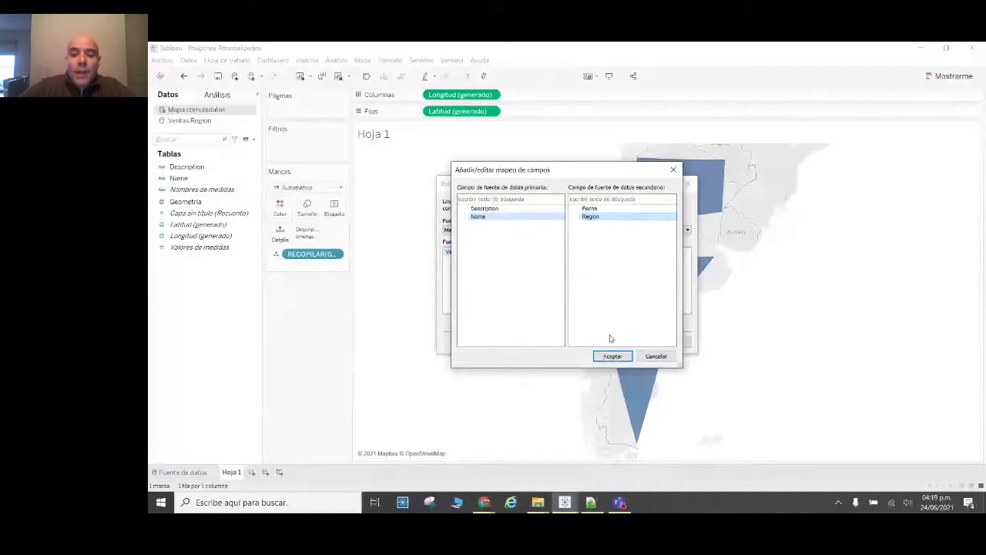
pyautogui.click(624, 356)
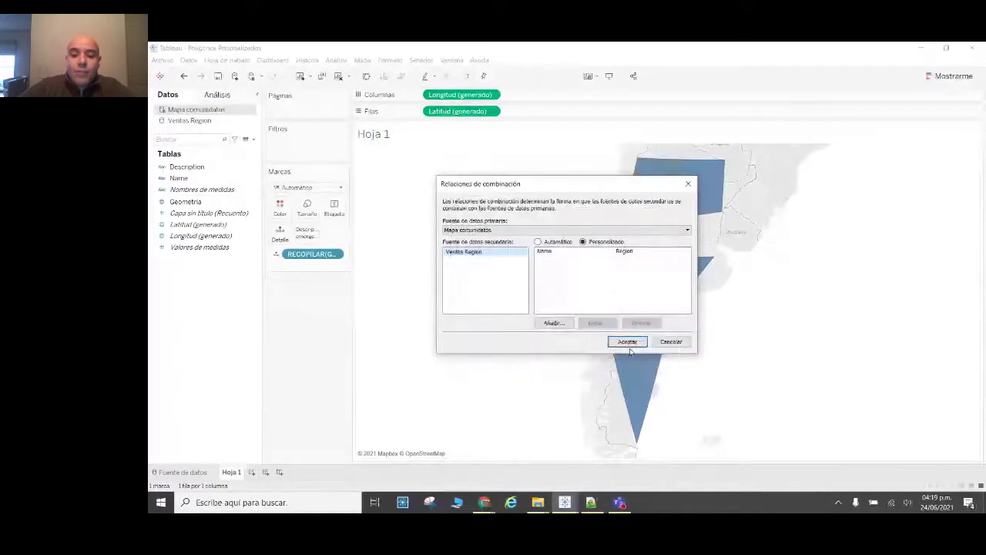
pyautogui.click(628, 344)
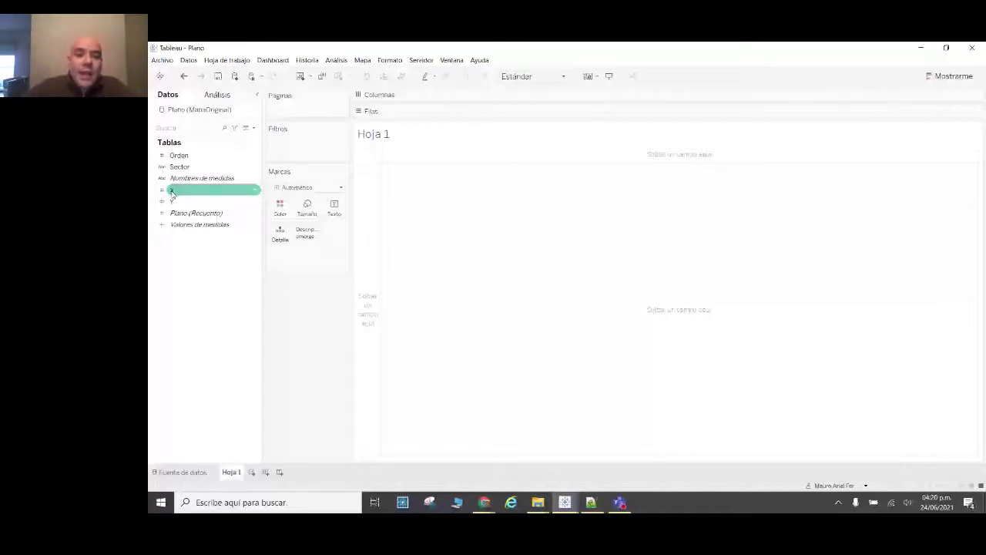
# Step: In the Plano workbook, place the X field on the columns and the Y field on the rows
pyautogui.moveTo(171, 190); pyautogui.dragTo(461, 94)
pyautogui.moveTo(171, 201); pyautogui.dragTo(444, 113)
pyautogui.moveTo(651, 168)
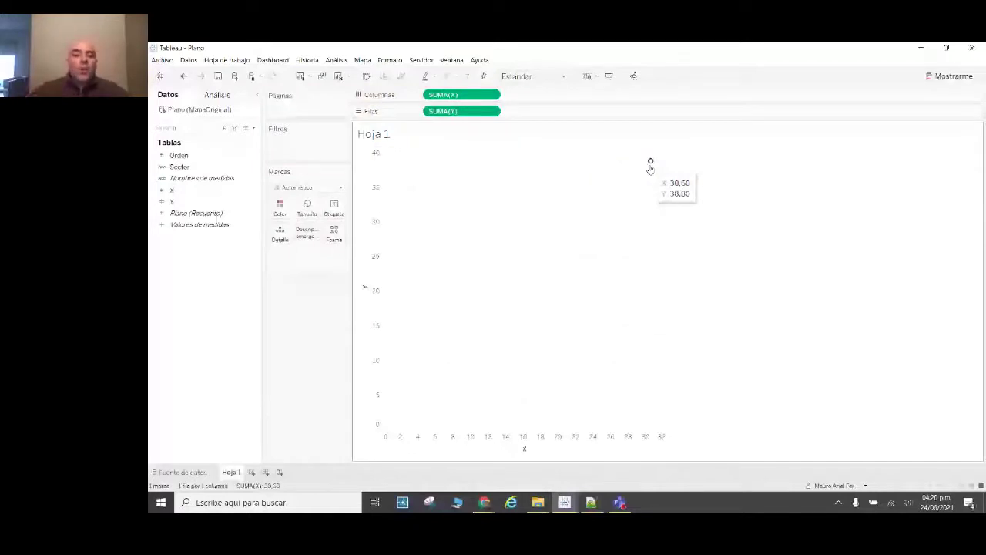
# Step: Add the "plano - Casa" image as background, spanning 0 to 8 on the X field and 0 to 8 on the Y field
pyautogui.click(364, 61)
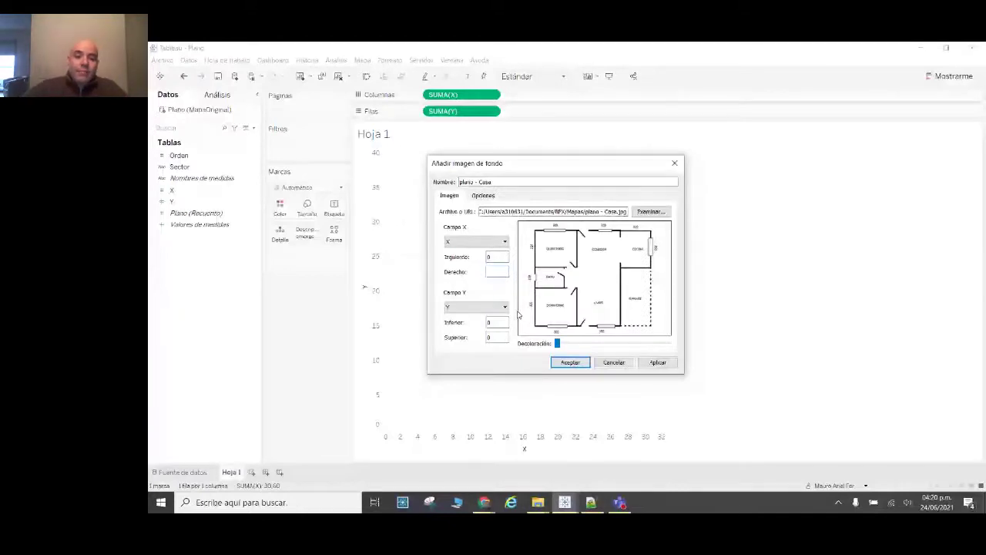
pyautogui.write('8')
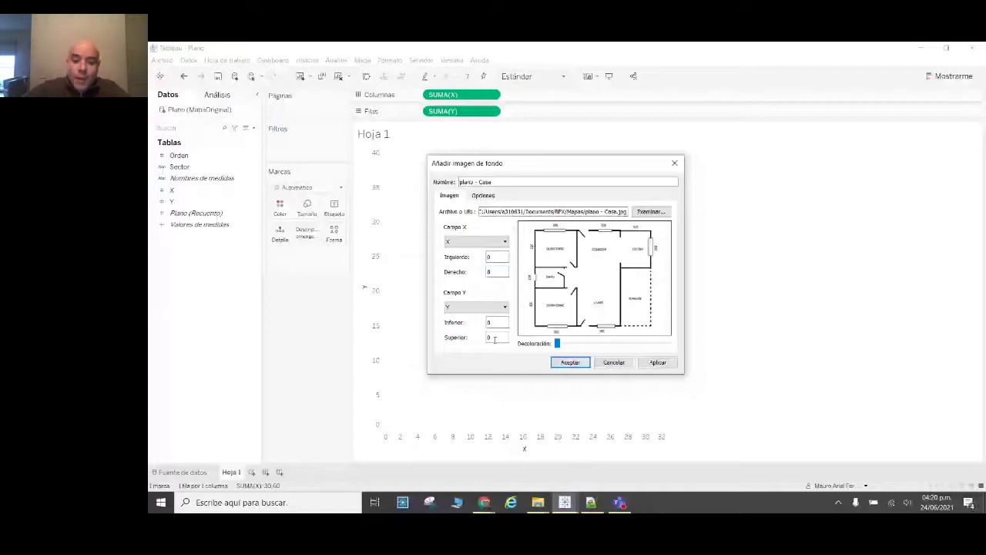
pyautogui.click(570, 363)
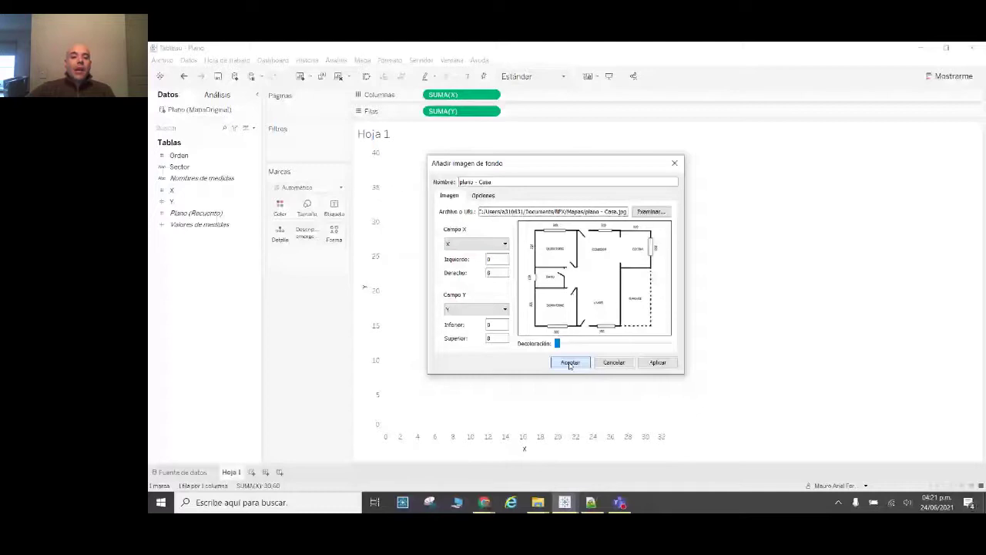
pyautogui.click(570, 363)
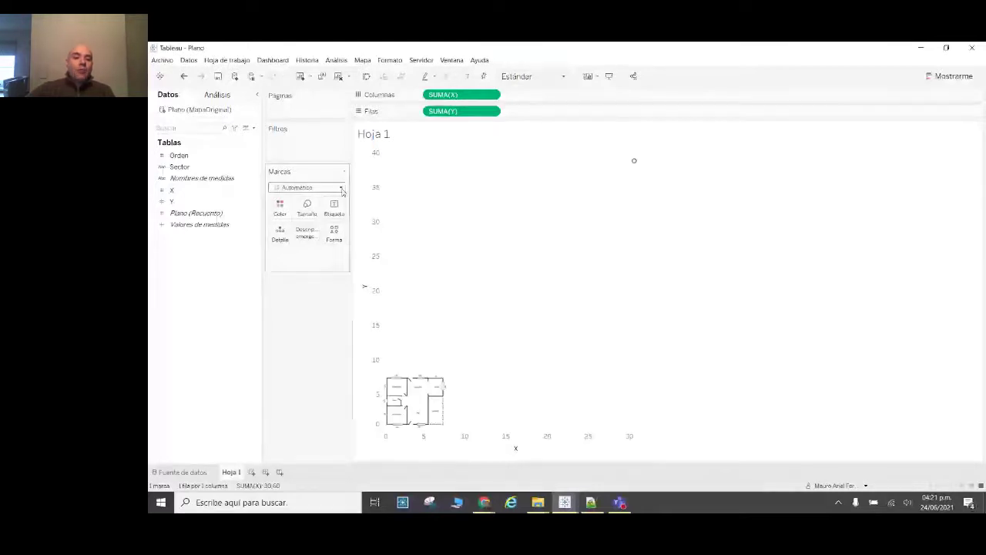
# Step: Change the mark type to Polígono, with Sector as the colour and Orden as the path order
pyautogui.moveTo(351, 191); pyautogui.dragTo(388, 190)
pyautogui.click(339, 187)
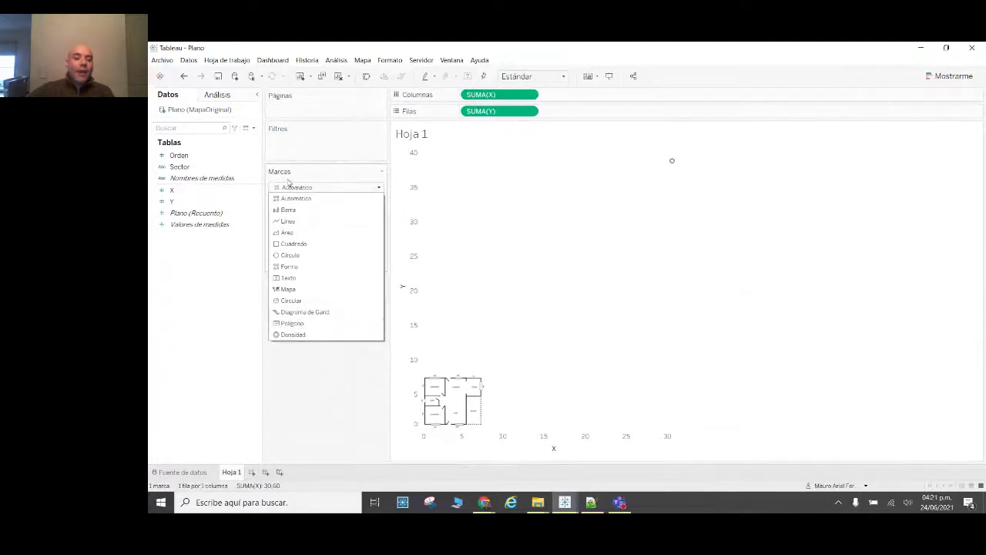
pyautogui.click(288, 323)
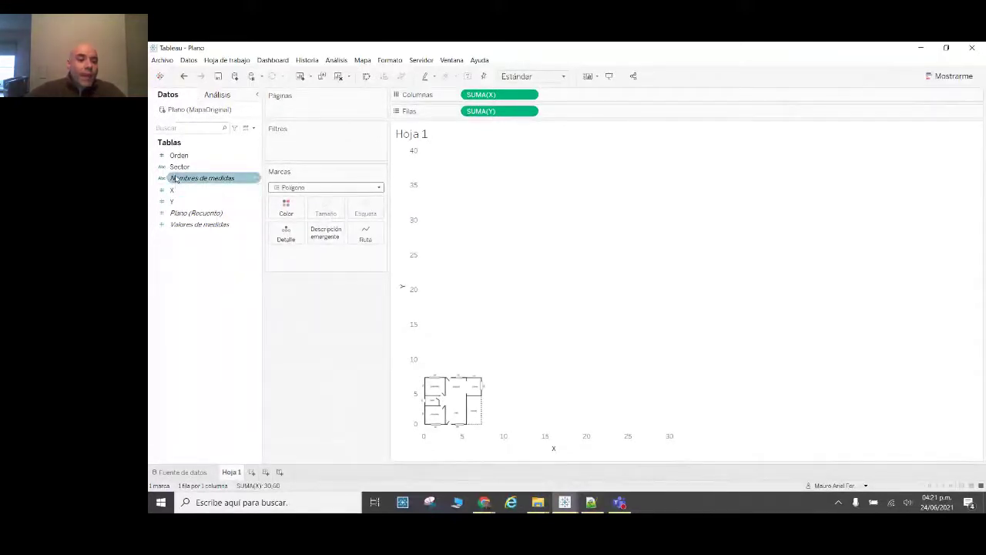
pyautogui.moveTo(176, 168); pyautogui.dragTo(287, 211)
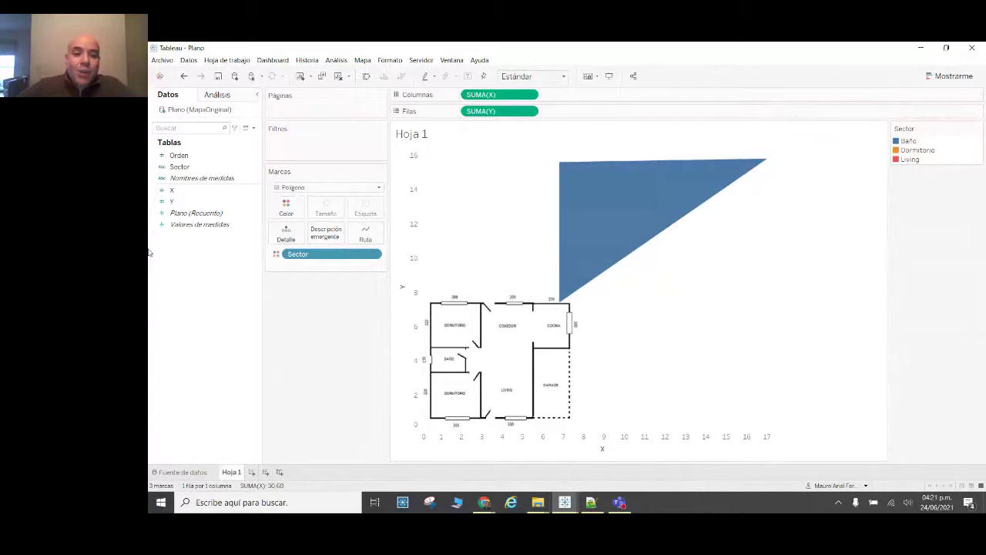
pyautogui.moveTo(179, 155); pyautogui.dragTo(365, 234)
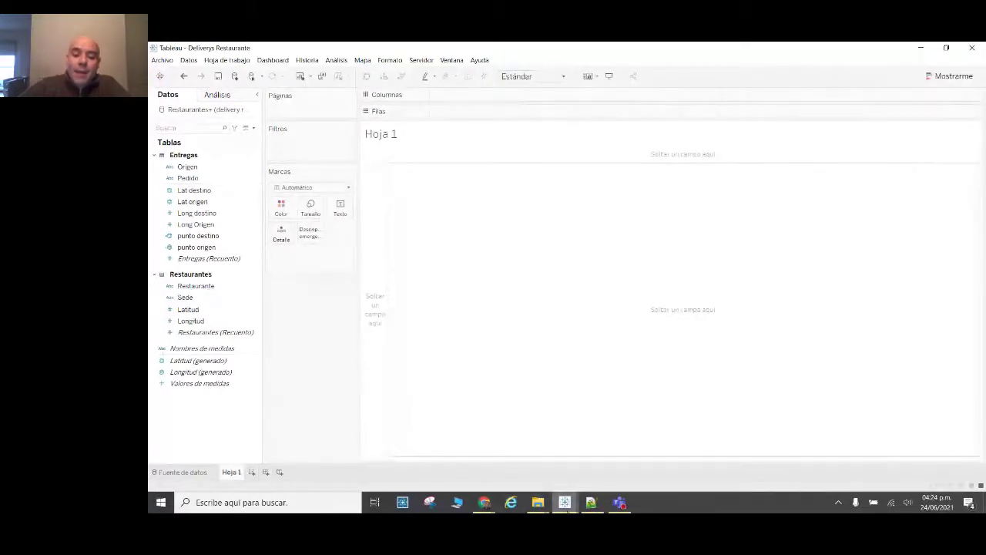
# Step: Switch to Notepad++ and examine the headers and branch rows in restaurantes.csv and the matching definitions in Schema.ini
pyautogui.moveTo(566, 505)
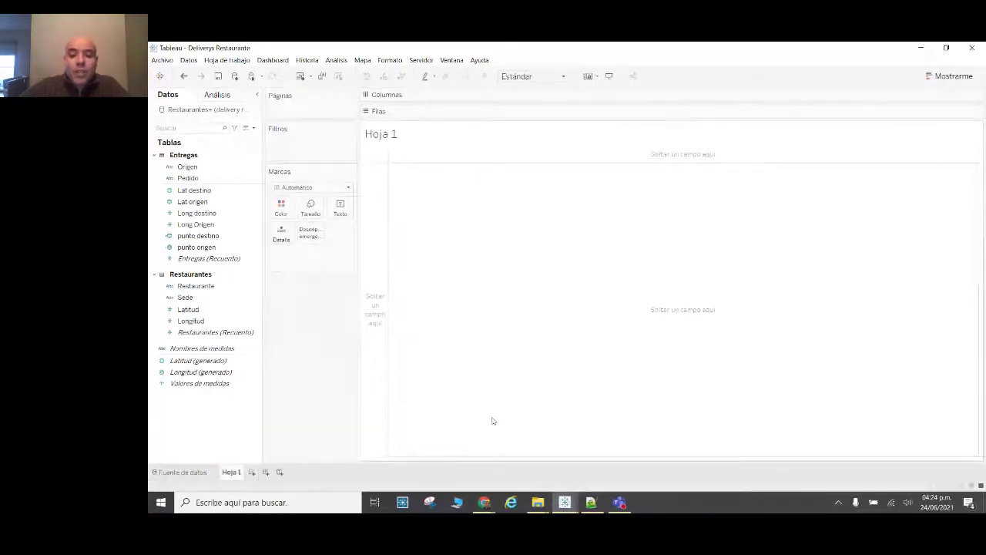
pyautogui.hotkey('alt', 'Tab')
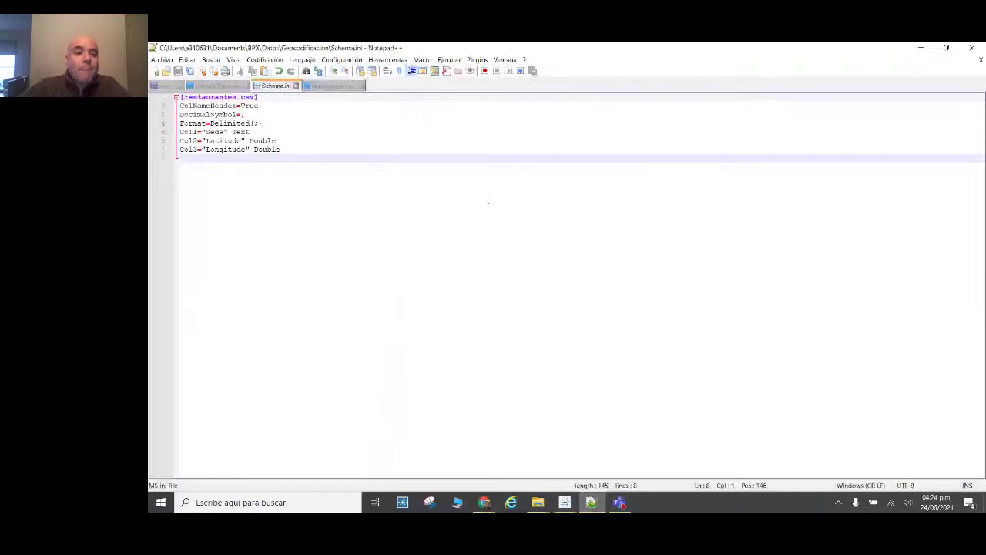
pyautogui.click(323, 86)
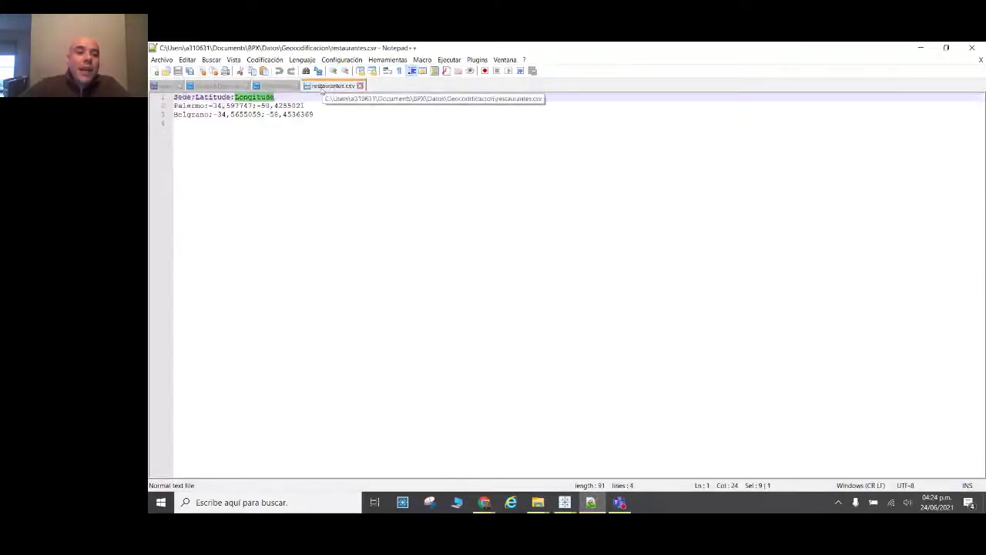
pyautogui.moveTo(190, 101); pyautogui.dragTo(174, 99)
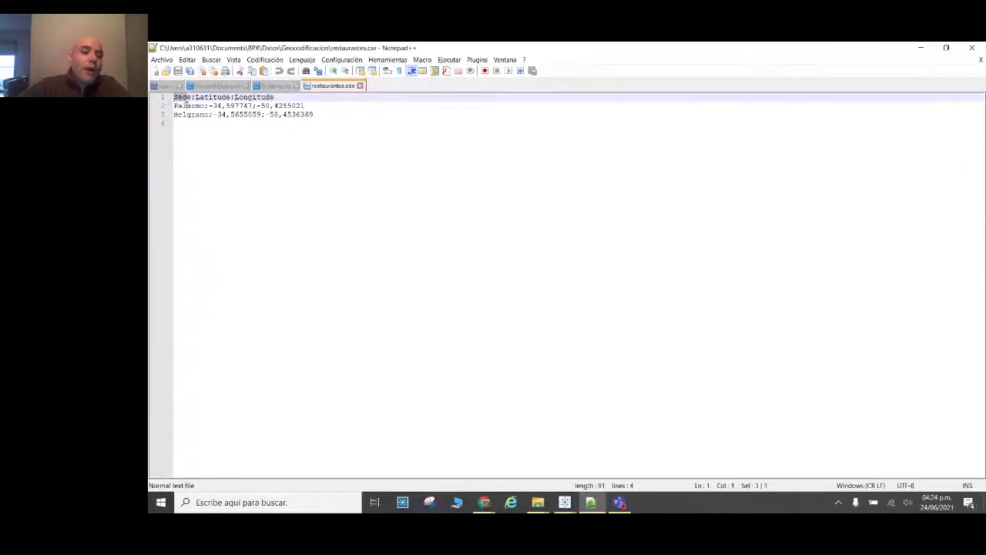
pyautogui.click(252, 98)
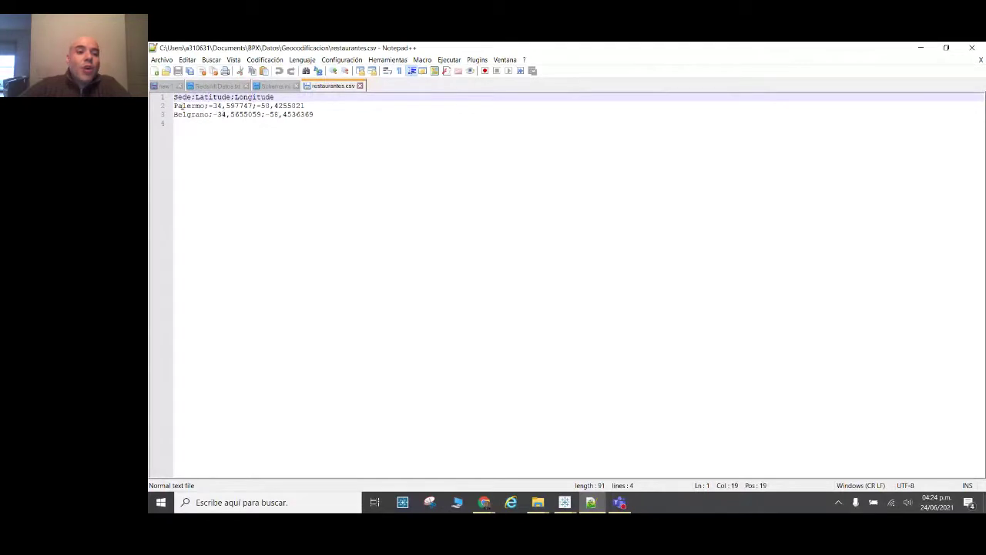
pyautogui.click(176, 105)
pyautogui.click(176, 115)
pyautogui.click(187, 107)
pyautogui.click(185, 114)
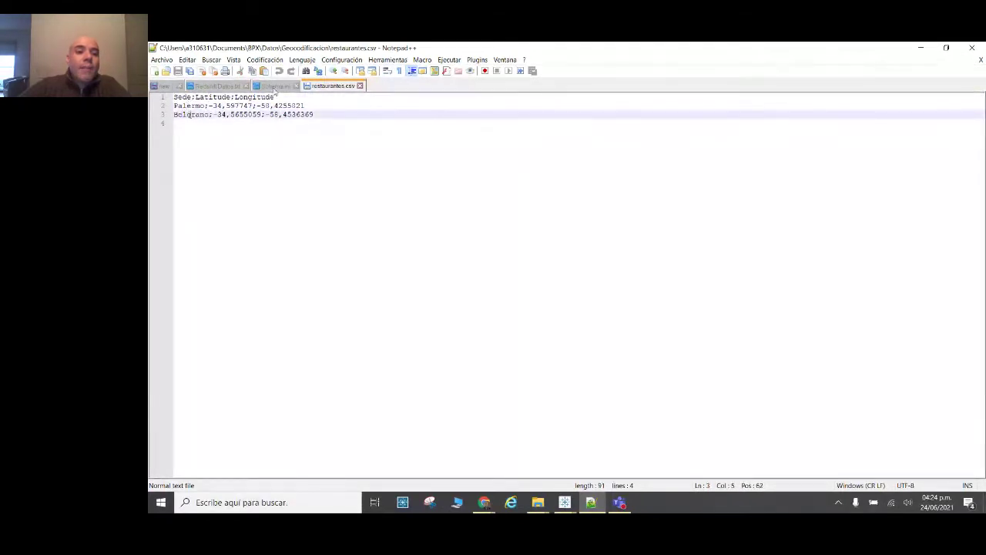
pyautogui.click(275, 87)
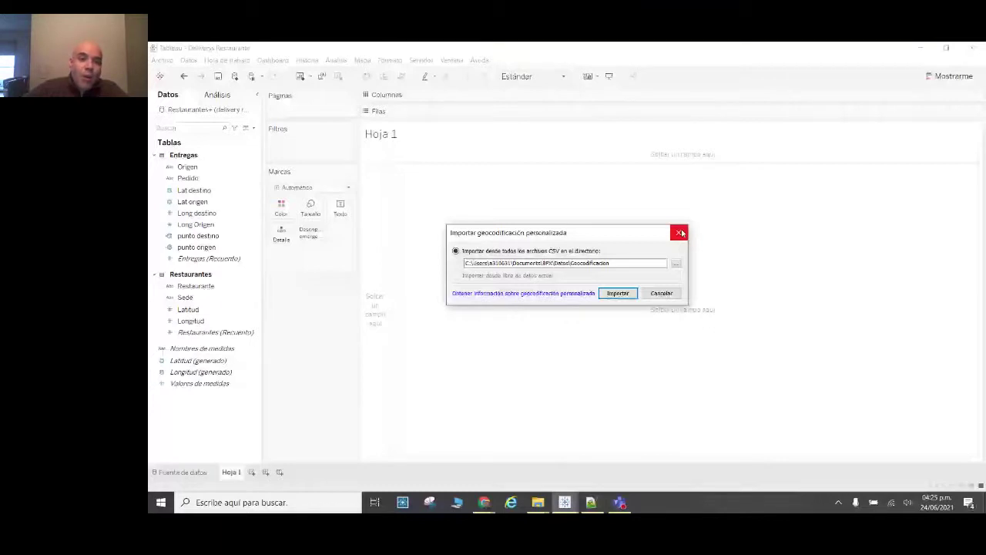
# Step: Dismiss the custom geocoding import and assign the custom Sede geographic role to the Sede field of Restaurantes
pyautogui.click(681, 233)
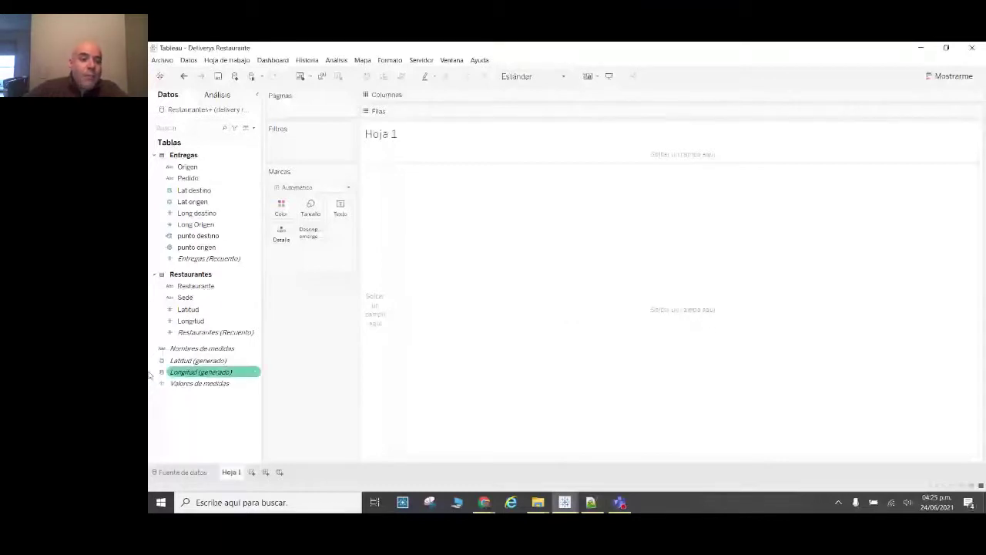
pyautogui.click(169, 299)
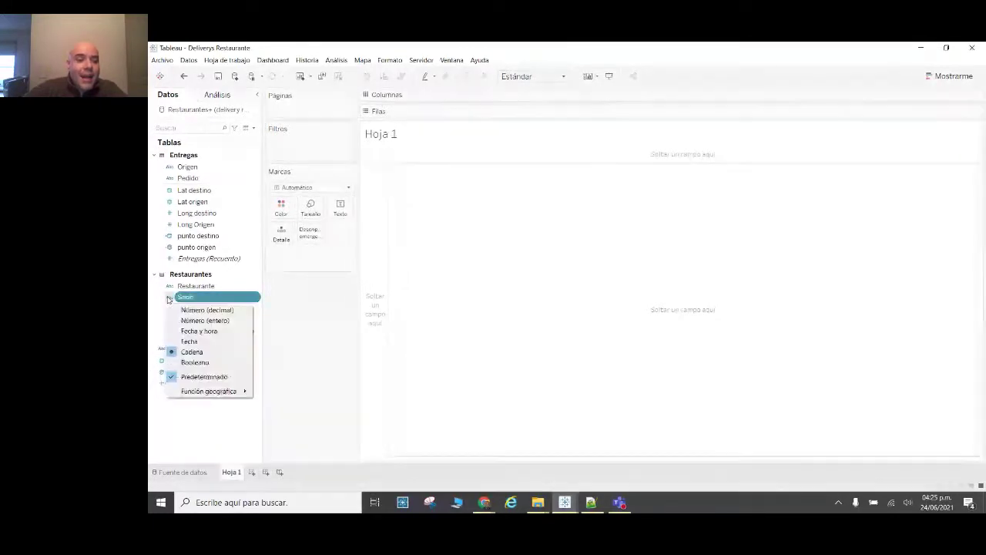
pyautogui.moveTo(195, 397)
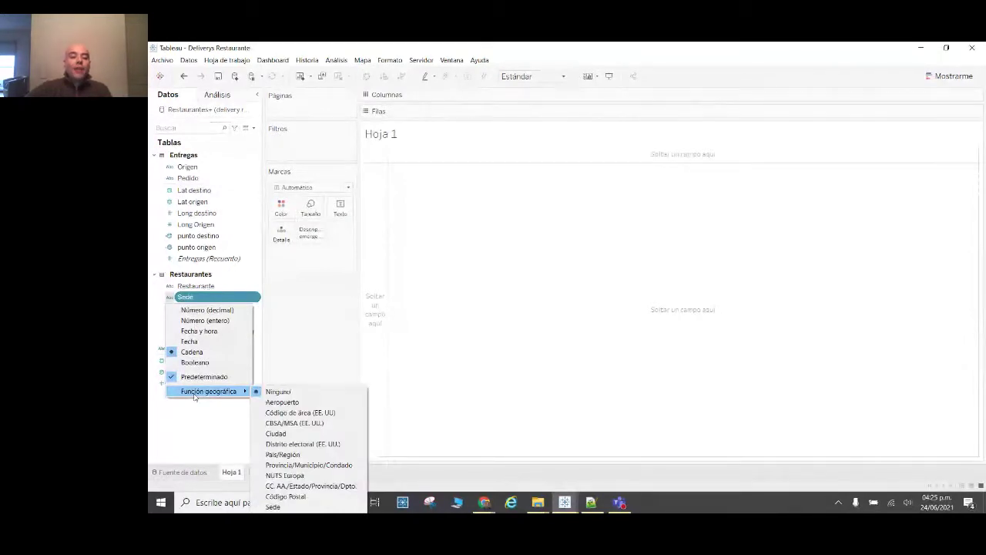
pyautogui.click(274, 506)
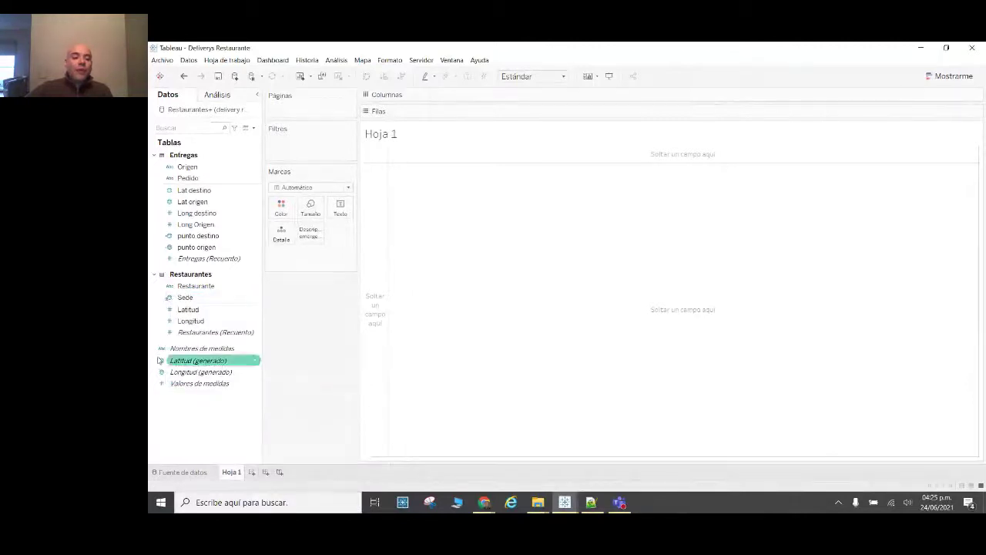
# Step: Plot the Sede field on the map and set the background map style to Calles
pyautogui.click(188, 298)
pyautogui.doubleClick(188, 298)
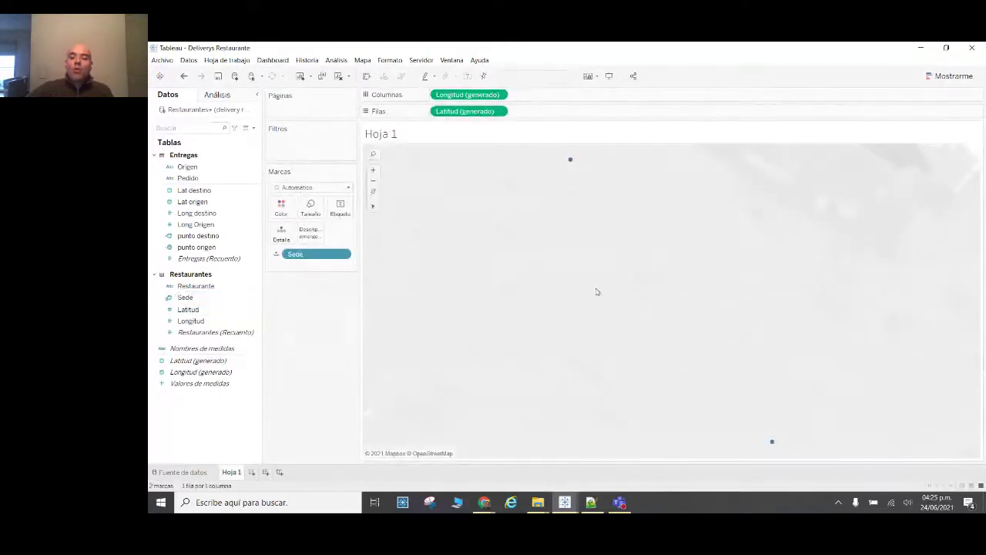
pyautogui.click(362, 60)
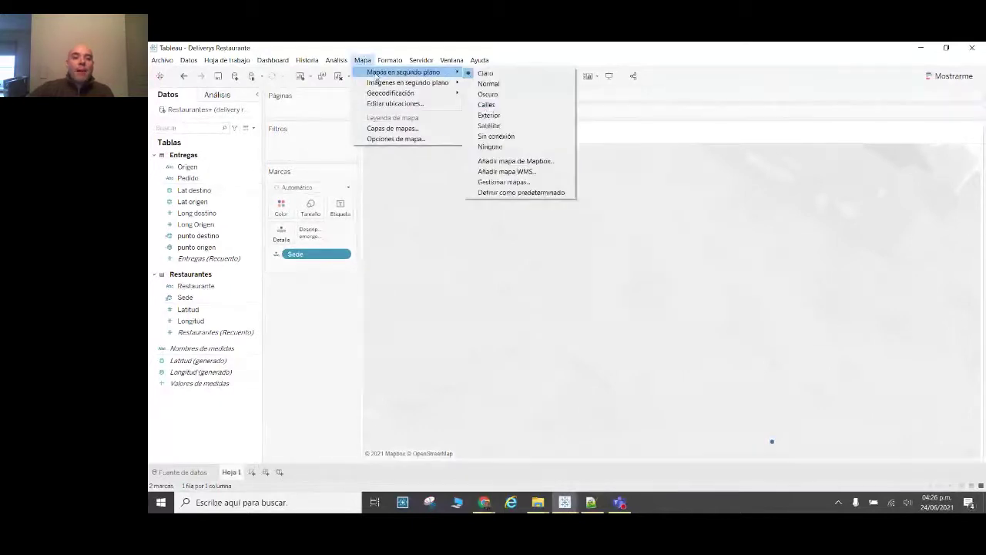
pyautogui.moveTo(481, 61)
pyautogui.moveTo(377, 61)
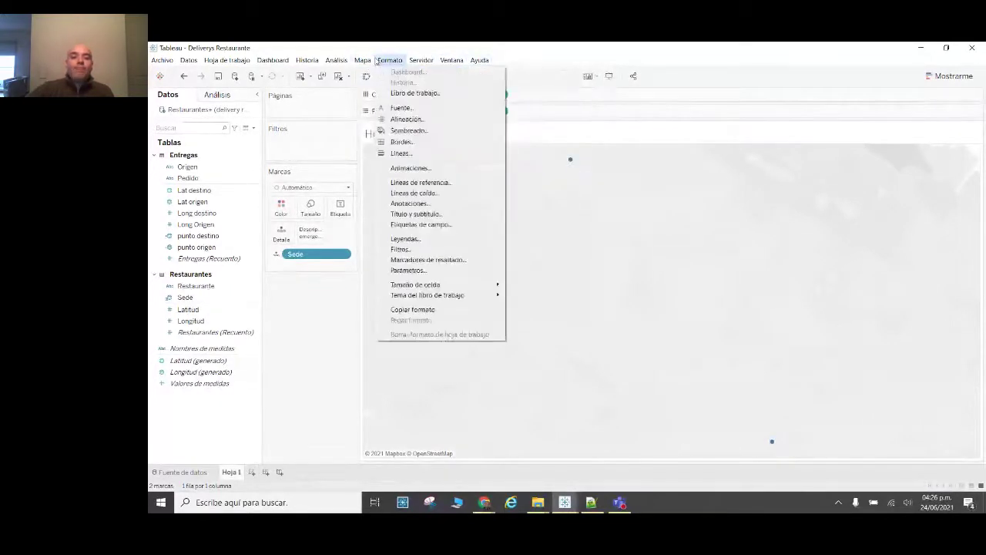
pyautogui.moveTo(408, 72)
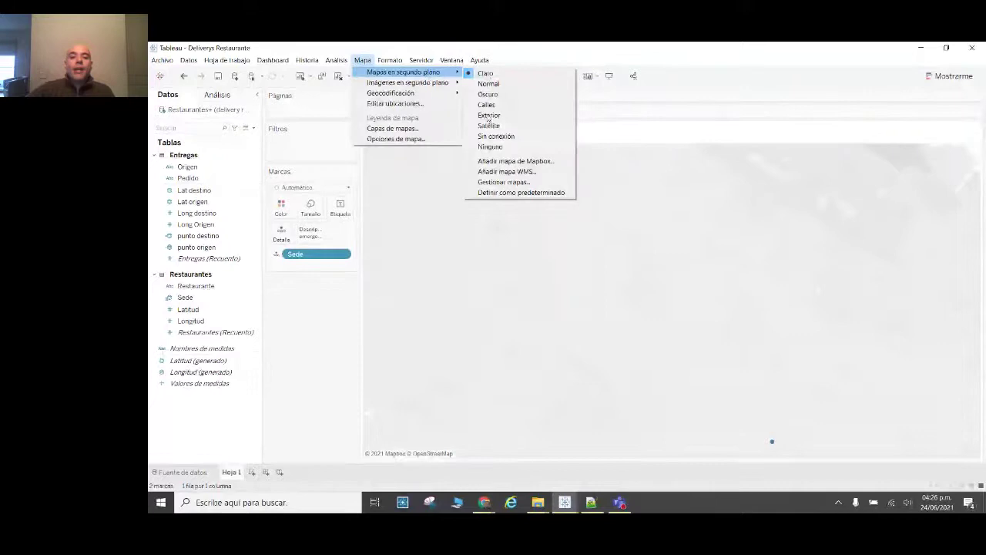
pyautogui.click(487, 105)
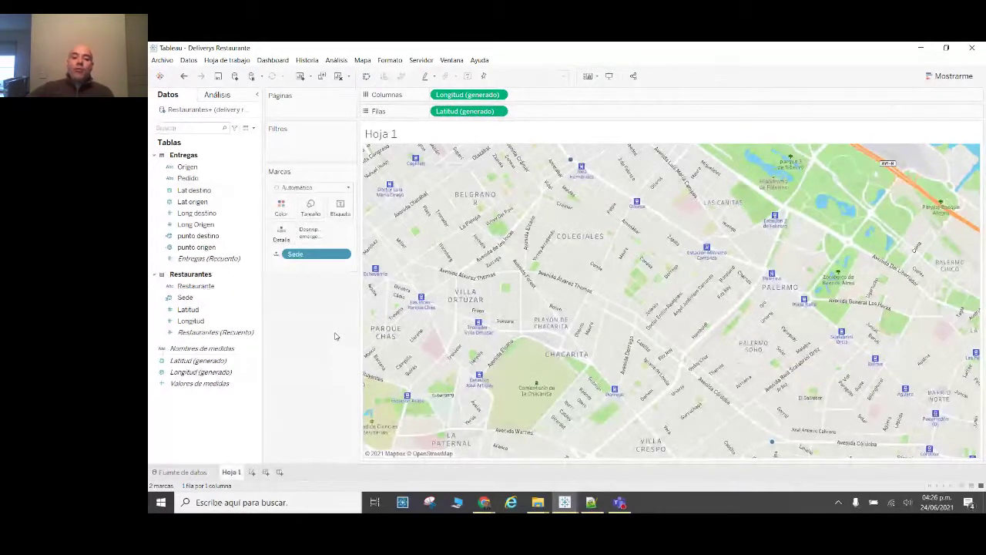
pyautogui.moveTo(772, 444)
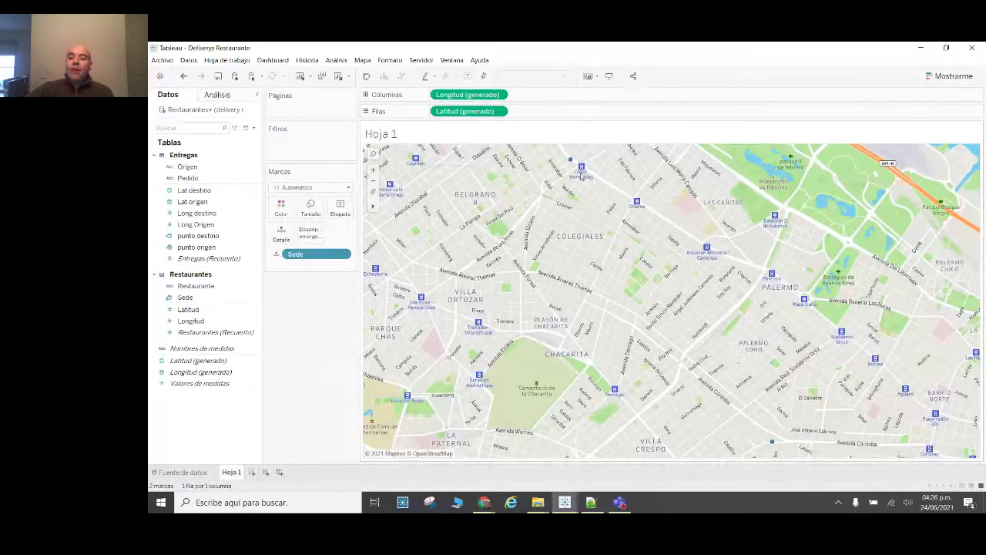
# Step: Create a calculated field named Buffer and start its formula with the BUFFER function
pyautogui.click(165, 382)
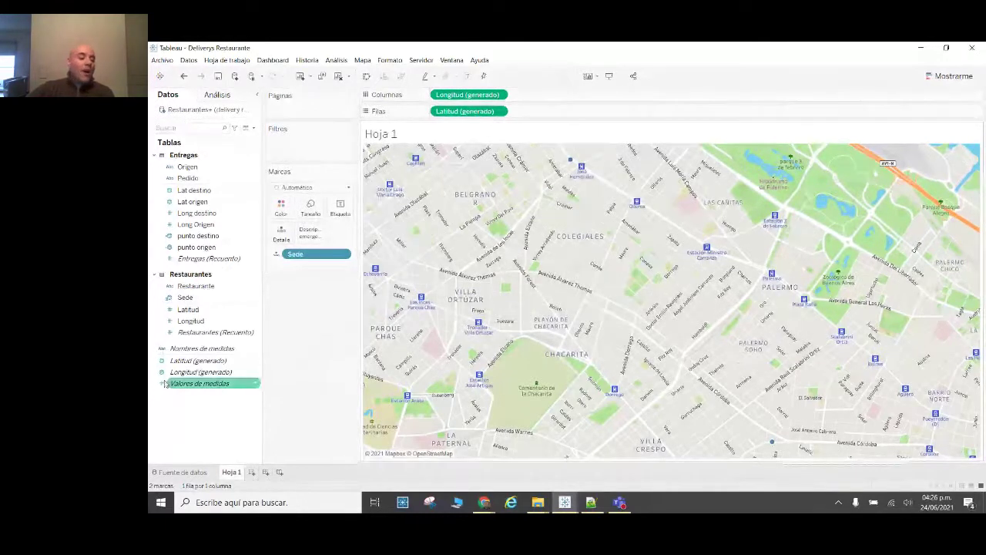
pyautogui.click(231, 166)
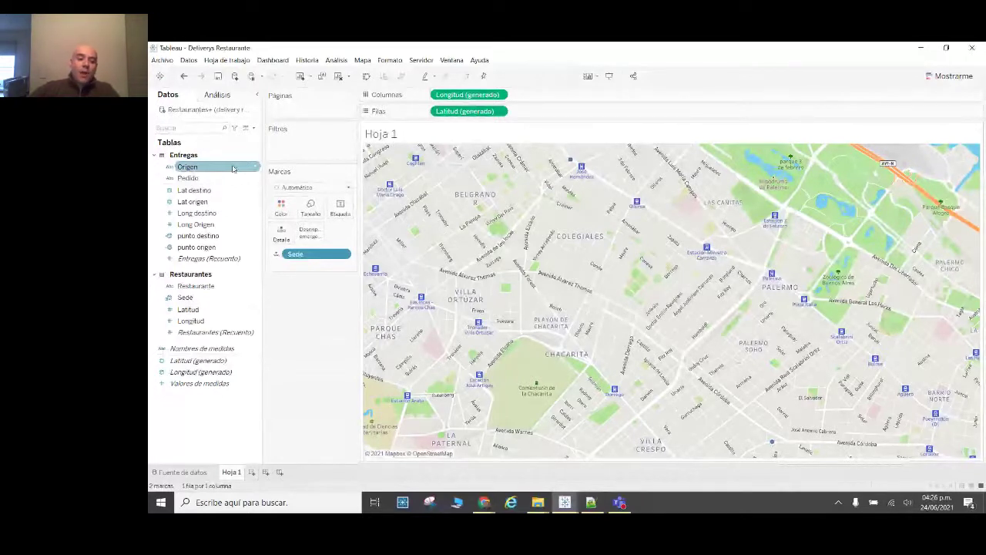
pyautogui.write('Buffer')
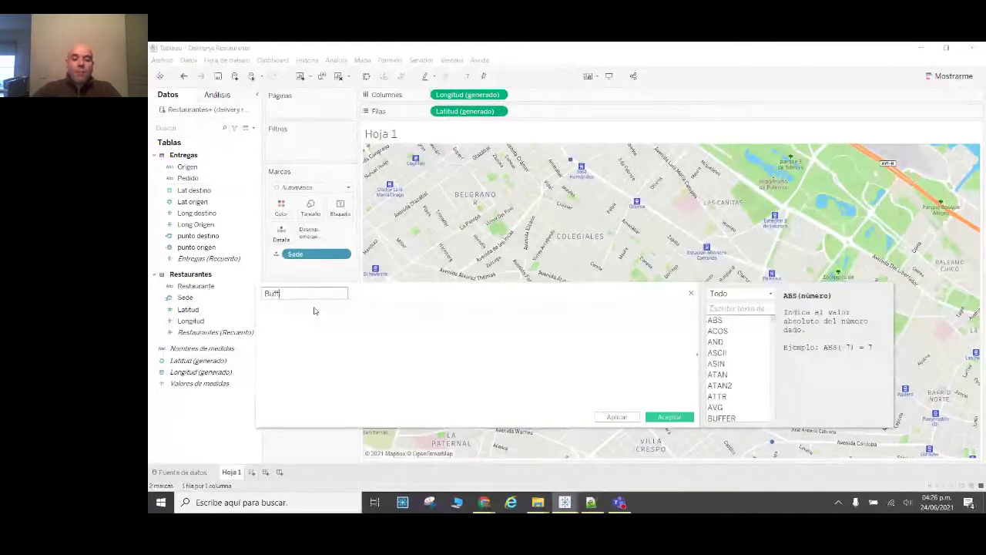
pyautogui.click(309, 320)
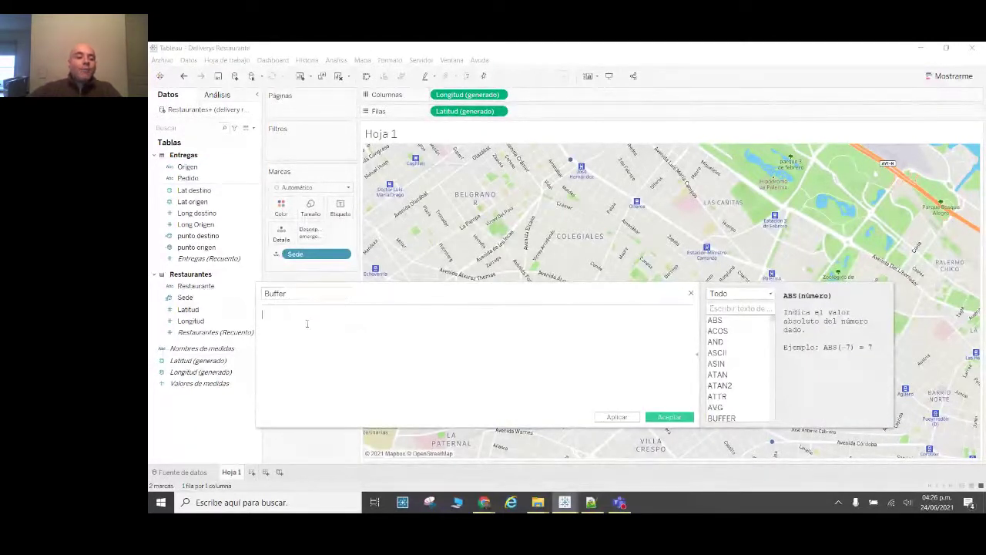
pyautogui.write('bu')
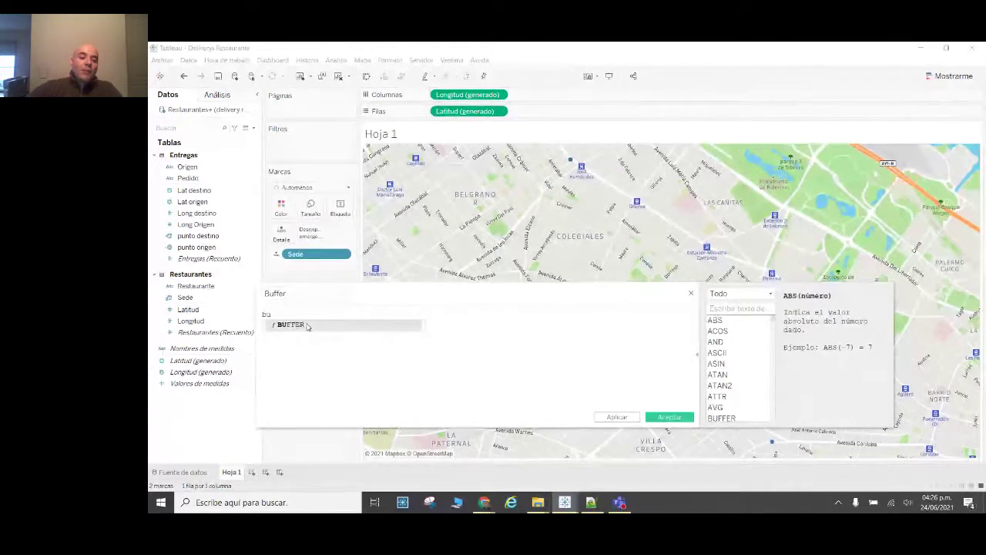
pyautogui.click(307, 326)
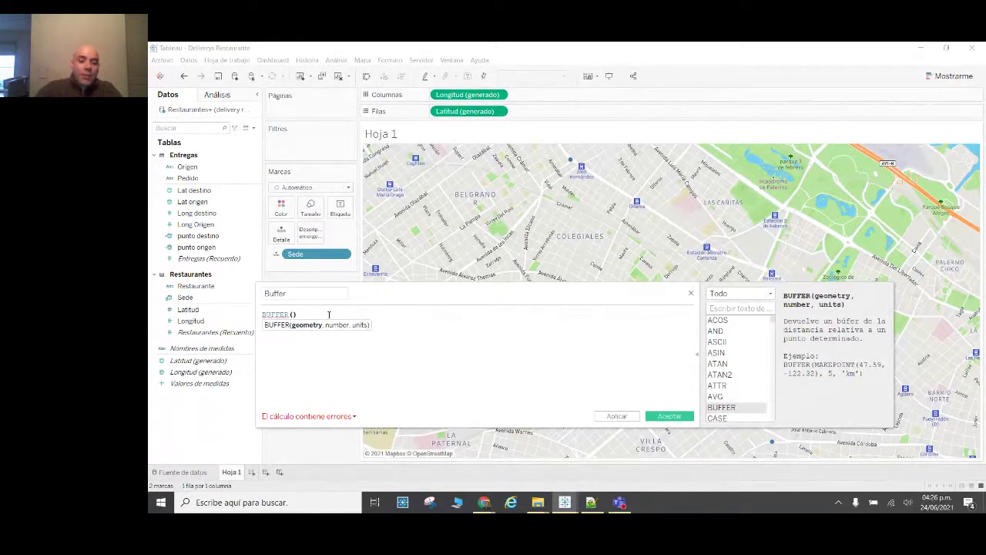
# Step: Set the geometry argument of the BUFFER function to MAKEPOINT([Latitud],[Longitud])
pyautogui.write('mak')
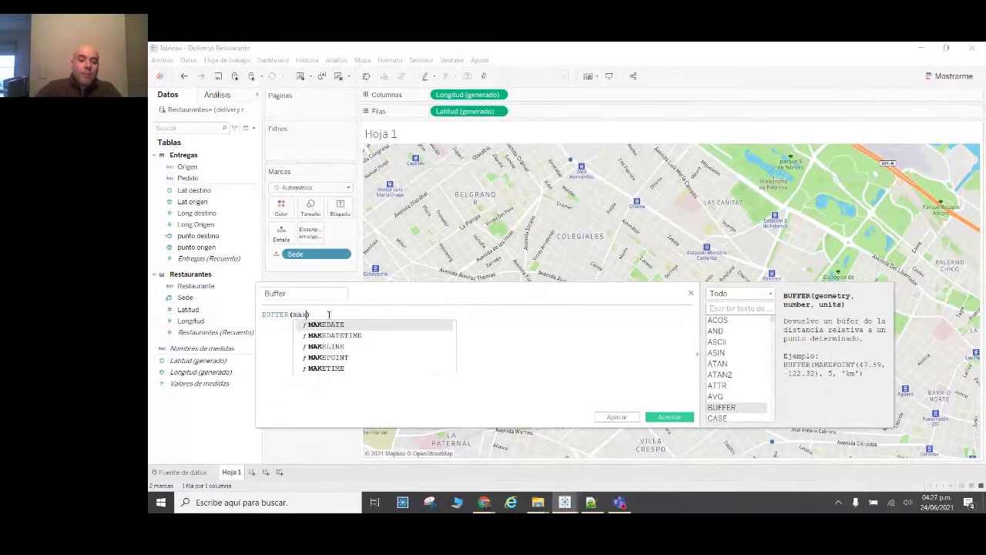
pyautogui.press('Down')
pyautogui.press('Down')
pyautogui.press('Down')
pyautogui.press('Return')
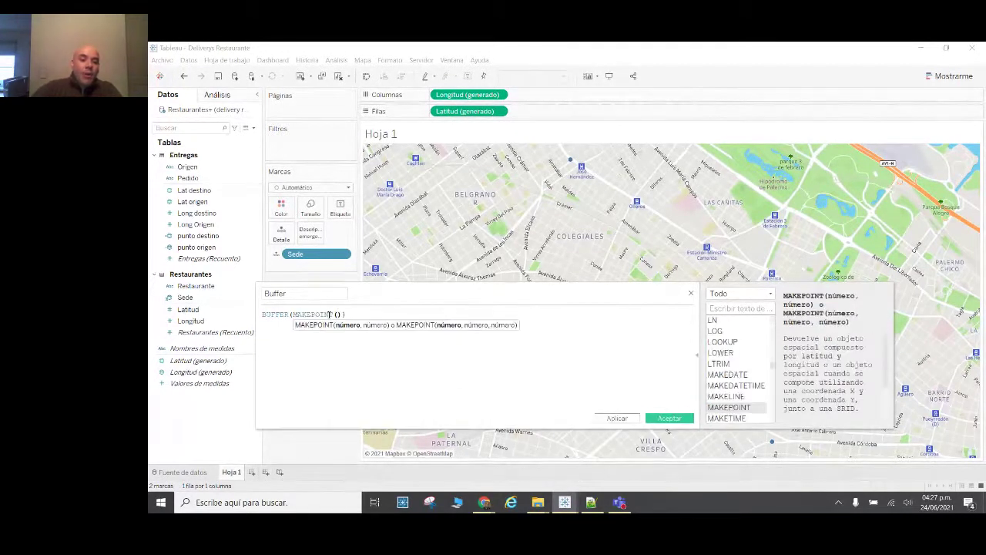
pyautogui.write('la')
pyautogui.press('Down')
pyautogui.press('Down')
pyautogui.press('Down')
pyautogui.press('Return')
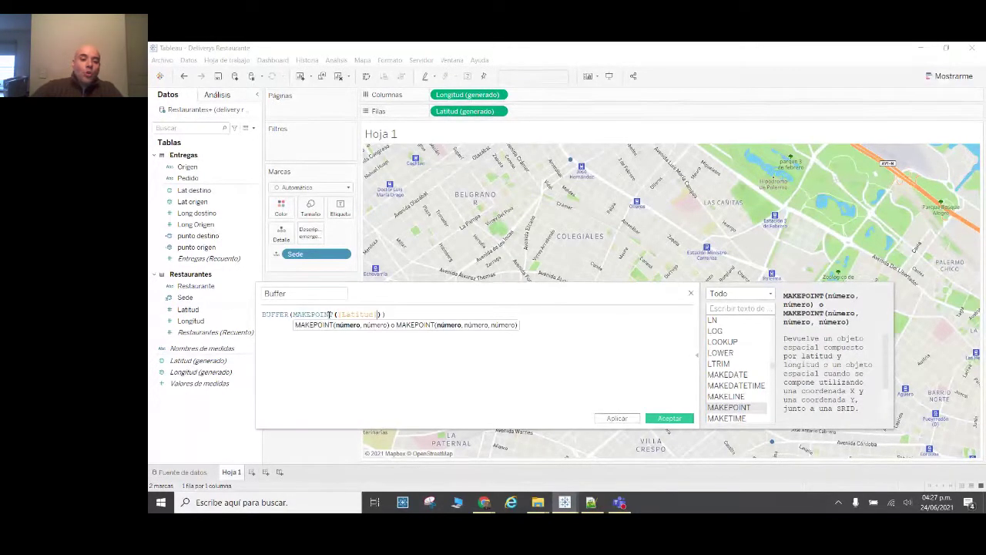
pyautogui.write(',lon')
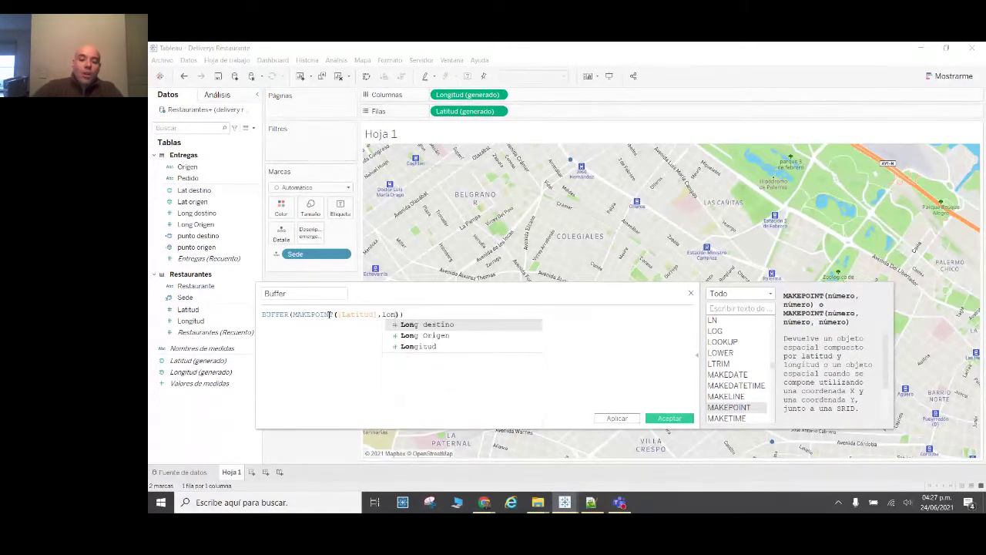
pyautogui.press('Down')
pyautogui.press('Down')
pyautogui.press('Return')
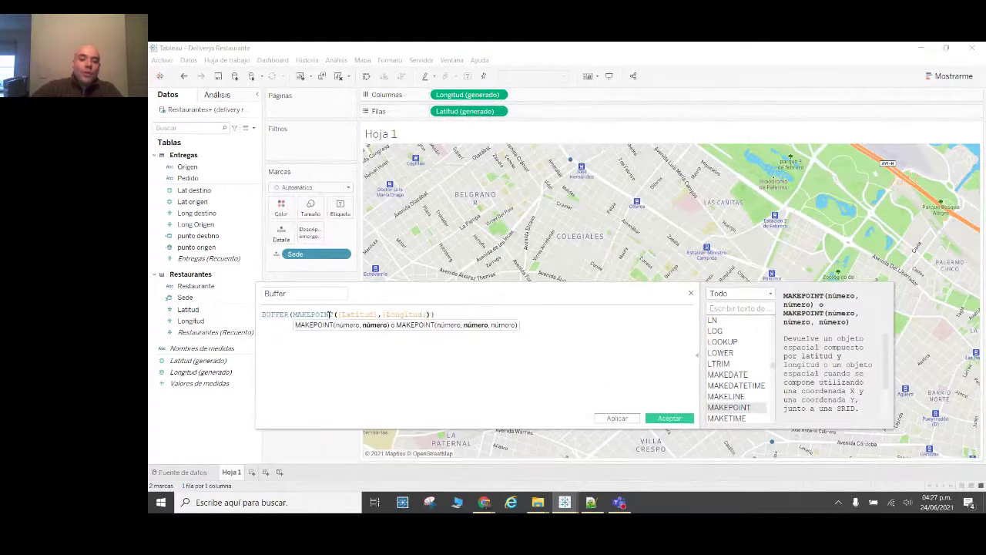
# Step: Complete the Buffer formula with a distance of 2.5 and the unit 'km', and add Buffer to the map as a layer coloured by Sede
pyautogui.write('),')
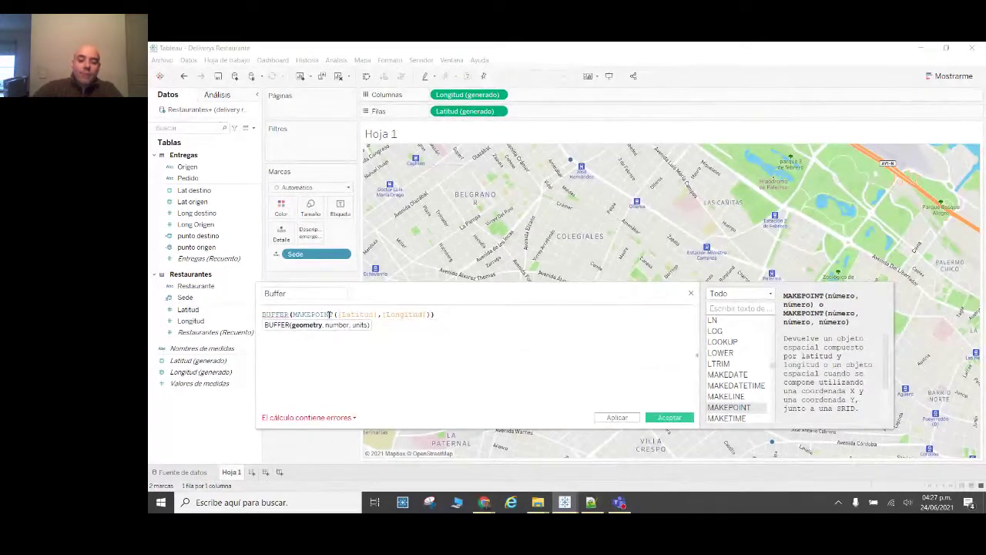
pyautogui.write('2.5')
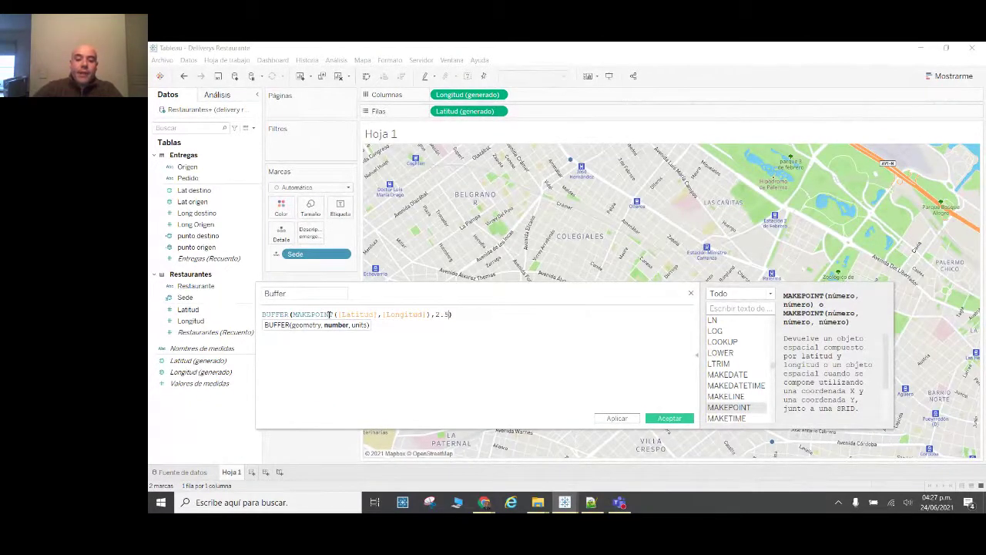
pyautogui.write(',')
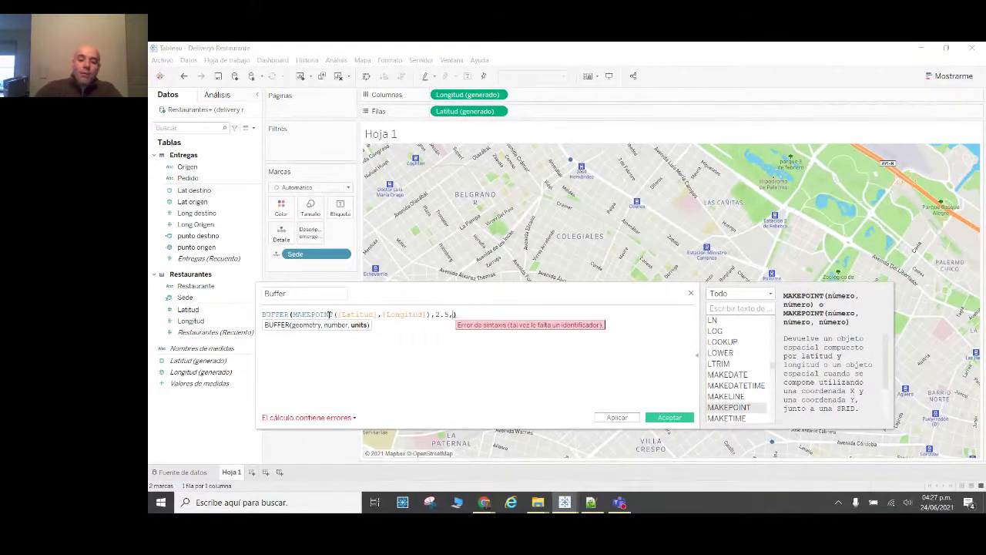
pyautogui.write("'km'")
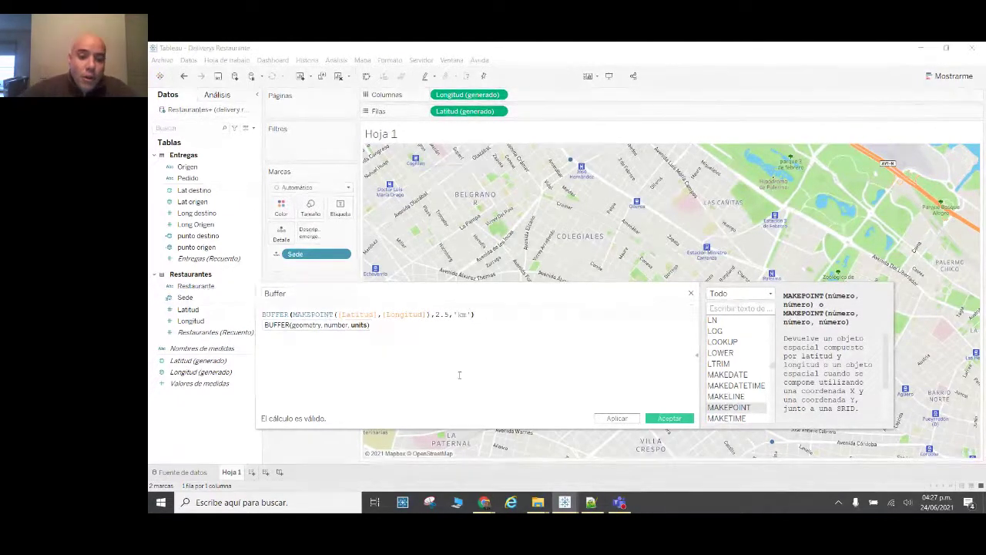
pyautogui.click(668, 418)
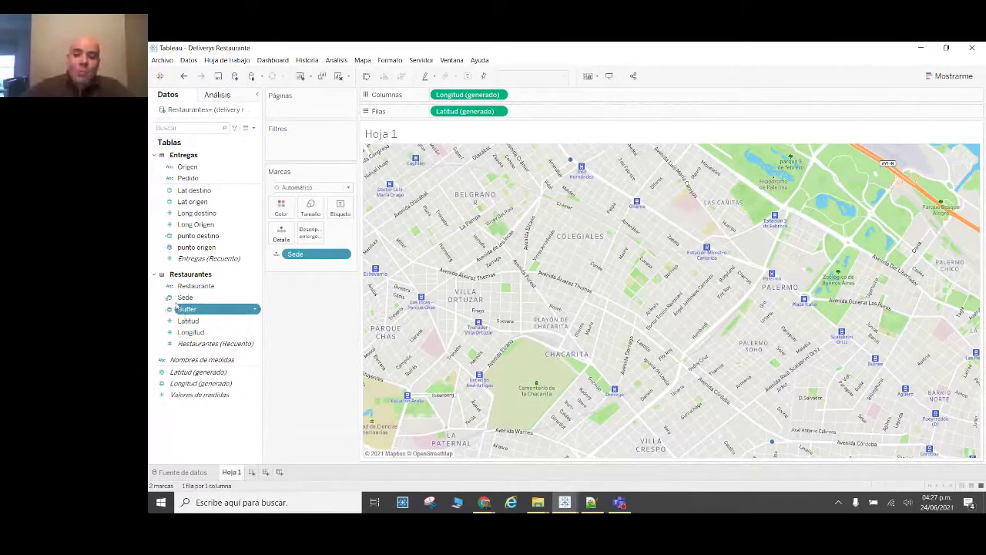
pyautogui.moveTo(176, 309); pyautogui.dragTo(416, 177)
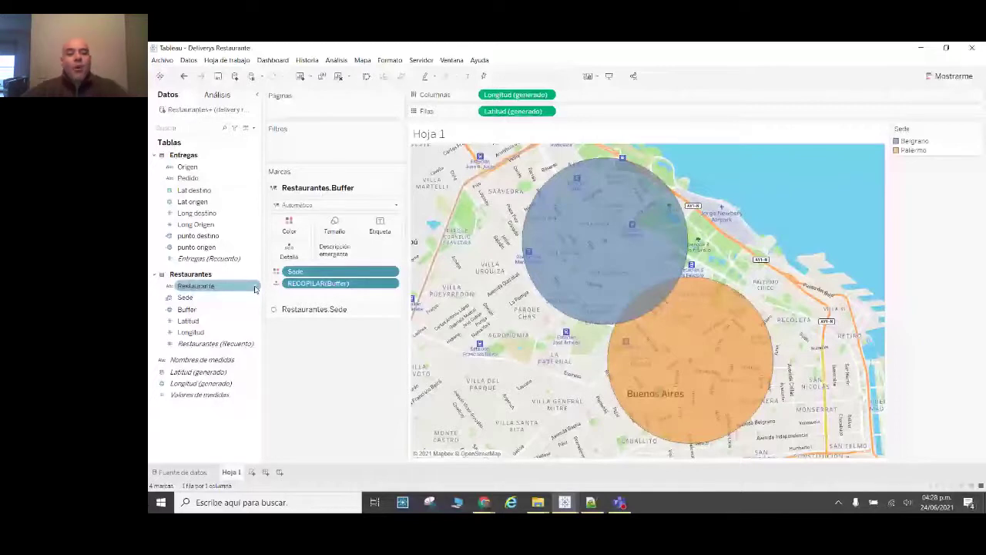
# Step: Create another calculated field and name it Linea O-D
pyautogui.click(324, 295)
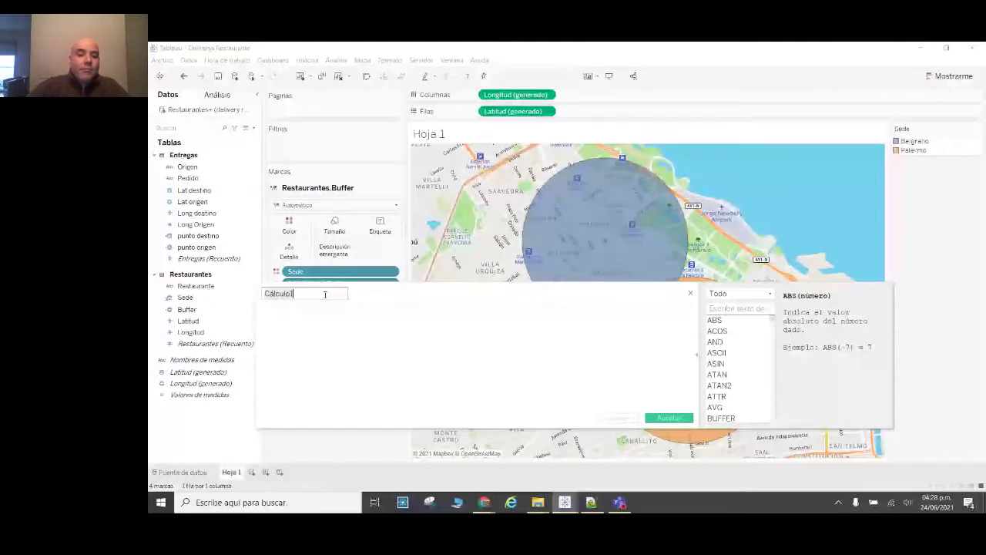
pyautogui.press('BackSpace')
pyautogui.press('BackSpace')
pyautogui.press('BackSpace')
pyautogui.press('BackSpace')
pyautogui.press('BackSpace')
pyautogui.press('BackSpace')
pyautogui.press('BackSpace')
pyautogui.press('BackSpace')
pyautogui.write('Linea O-D')
pyautogui.click(344, 329)
# Step: Define Linea O-D with the formula MAKELINE([punto origen],[punto destino]) and save the field
pyautogui.write('make')
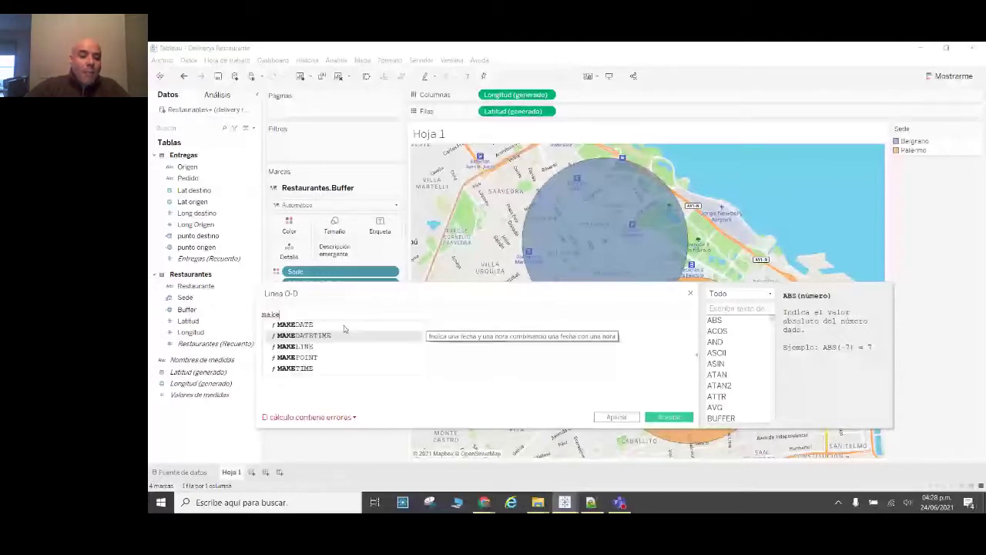
pyautogui.press('Down')
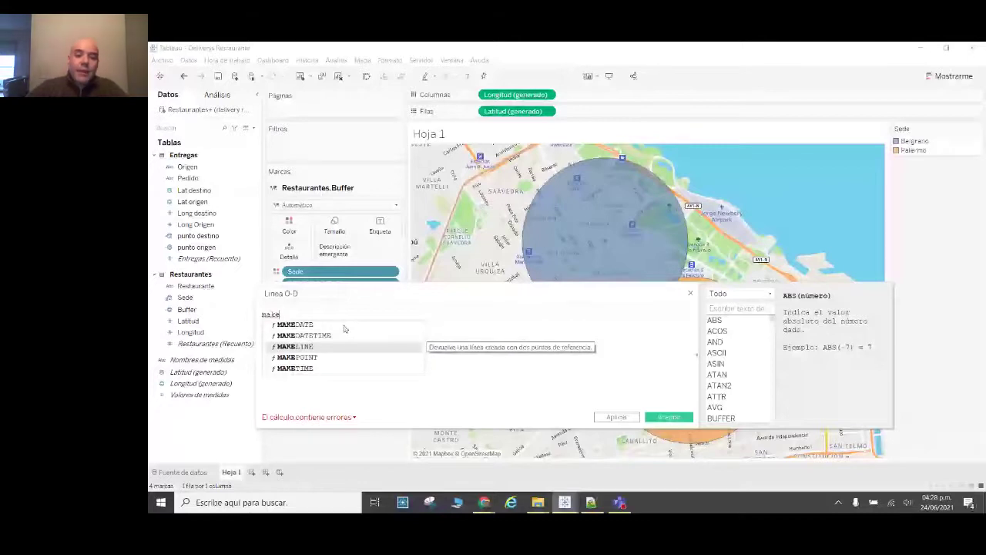
pyautogui.press('Return')
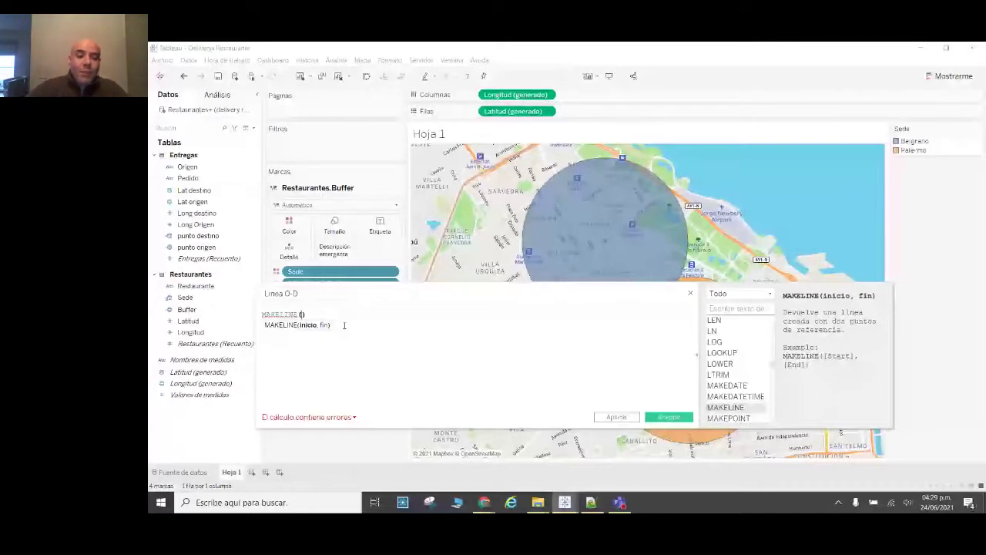
pyautogui.write('p')
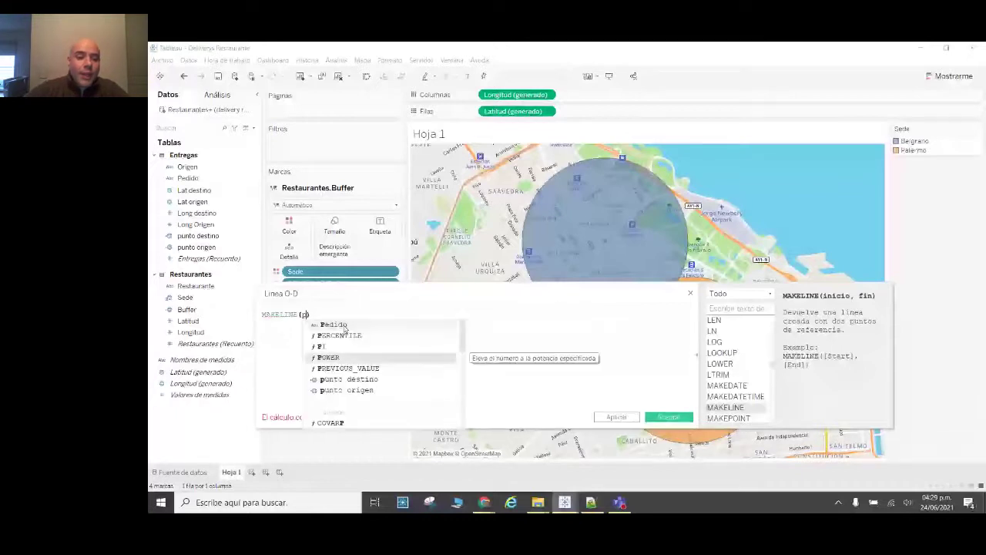
pyautogui.press('Down')
pyautogui.press('Down')
pyautogui.press('Return')
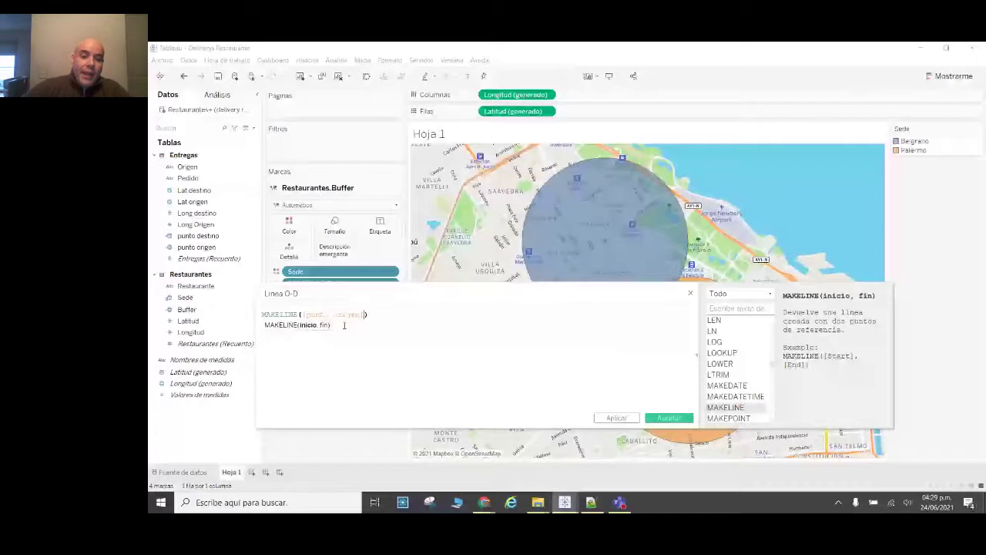
pyautogui.write(', [punto destino]')
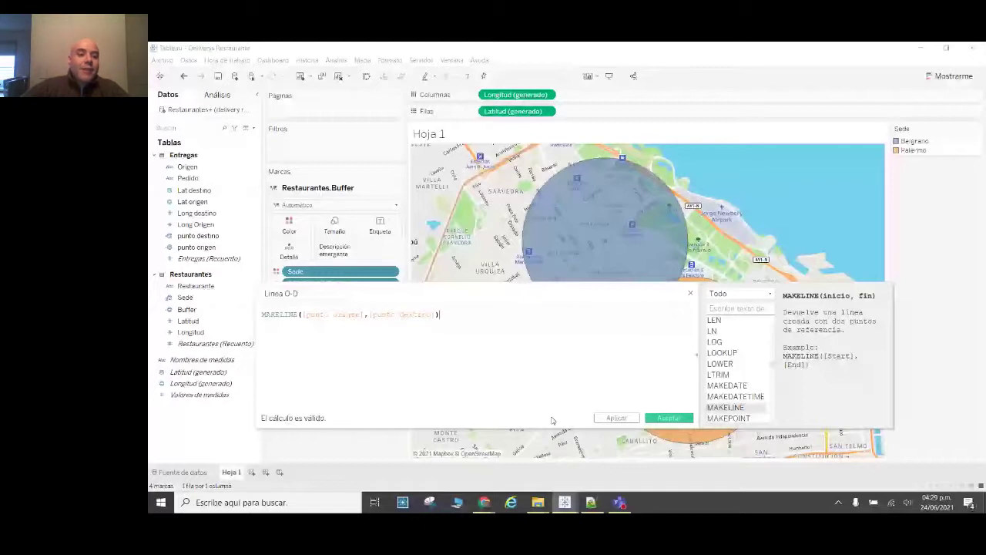
pyautogui.press('Return')
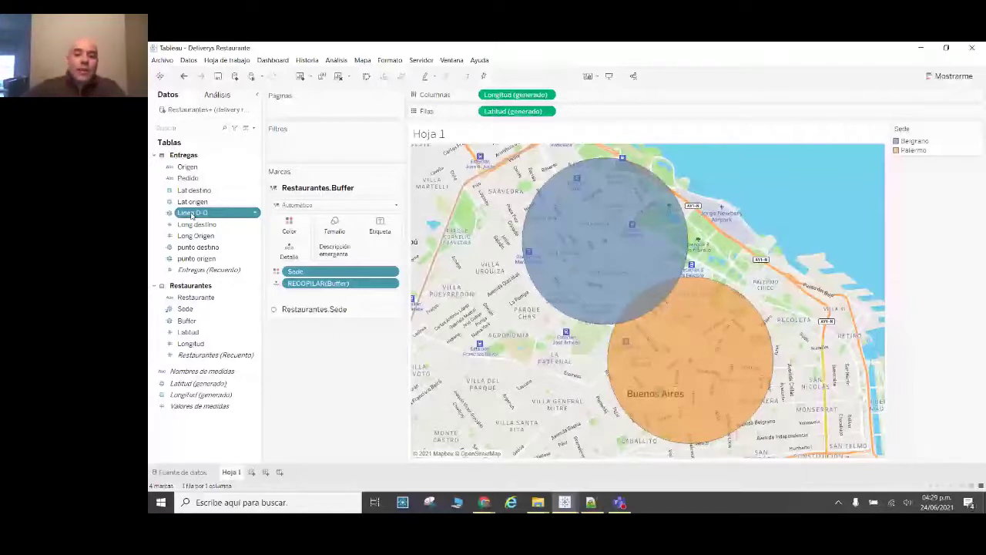
# Step: Add Linea O-D and punto destino to the map as two separate marks layers
pyautogui.moveTo(192, 215); pyautogui.dragTo(495, 171)
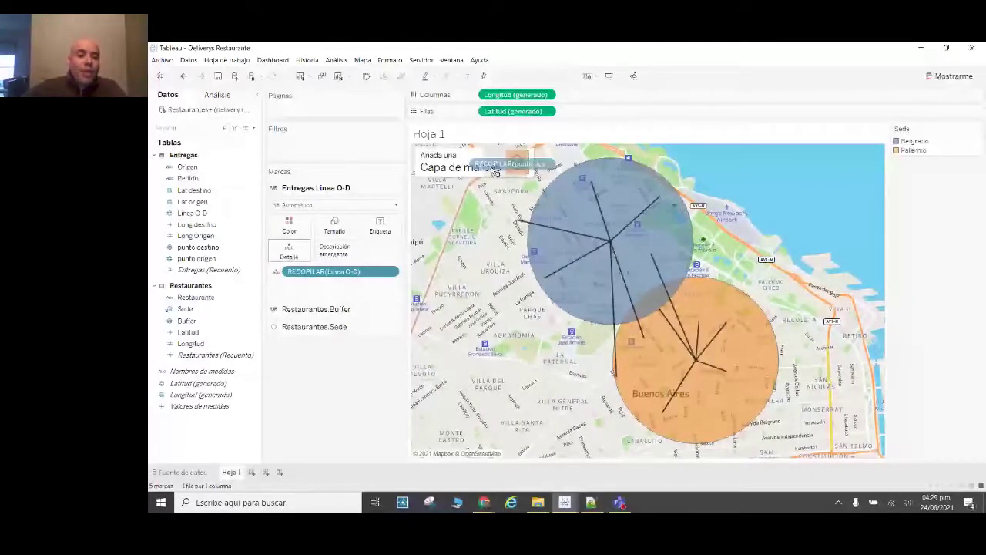
pyautogui.moveTo(494, 171); pyautogui.dragTo(495, 171)
# Step: Colour the punto destino marks red and adjust their size
pyautogui.click(289, 225)
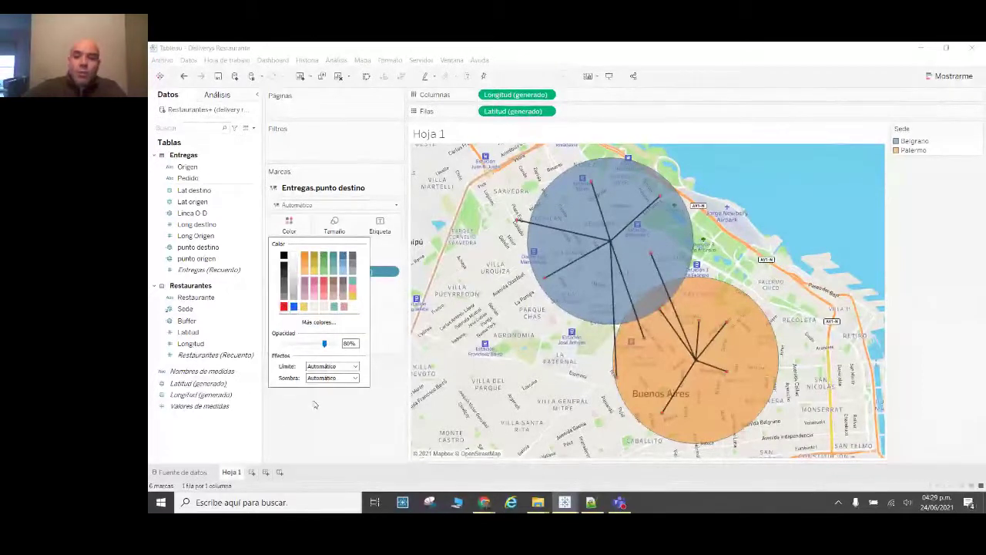
pyautogui.click(334, 225)
pyautogui.moveTo(339, 248); pyautogui.dragTo(359, 255)
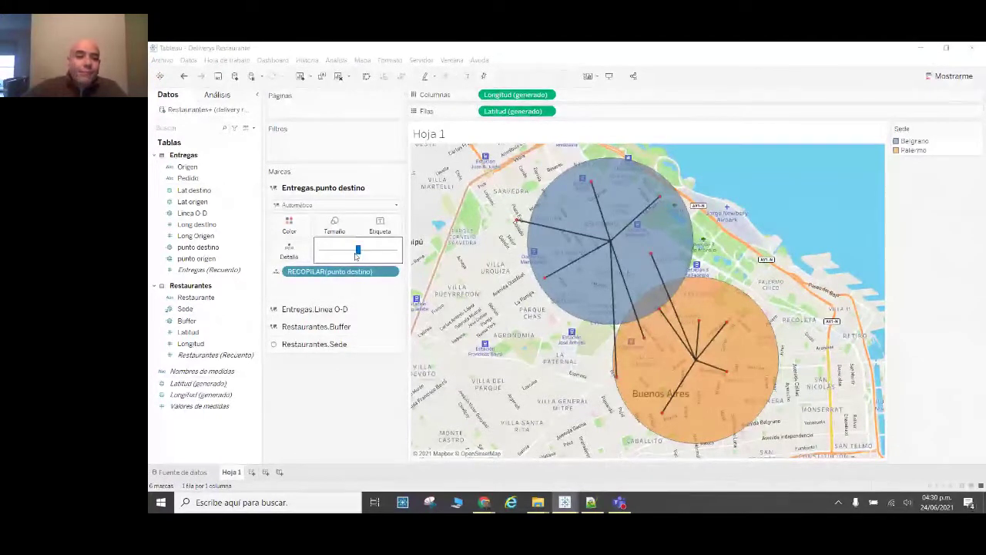
pyautogui.click(350, 413)
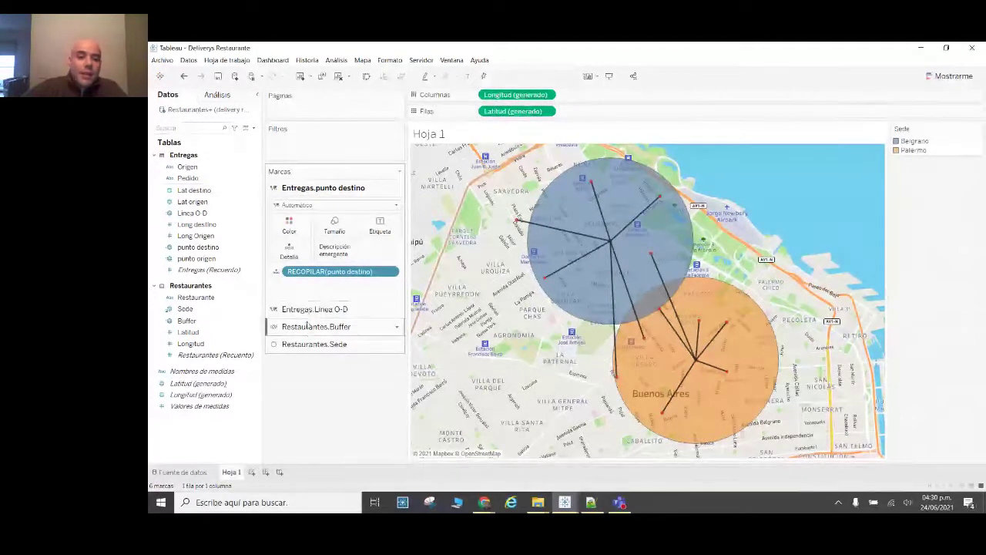
# Step: Try to move the Restaurantes.Sede layer above the other map layers, and undo the change
pyautogui.click(312, 344)
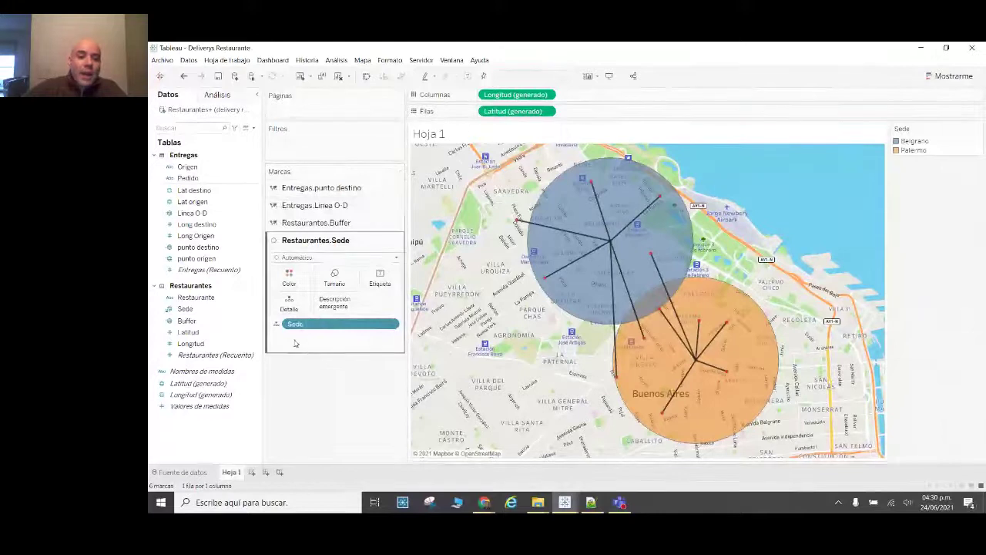
pyautogui.click(289, 277)
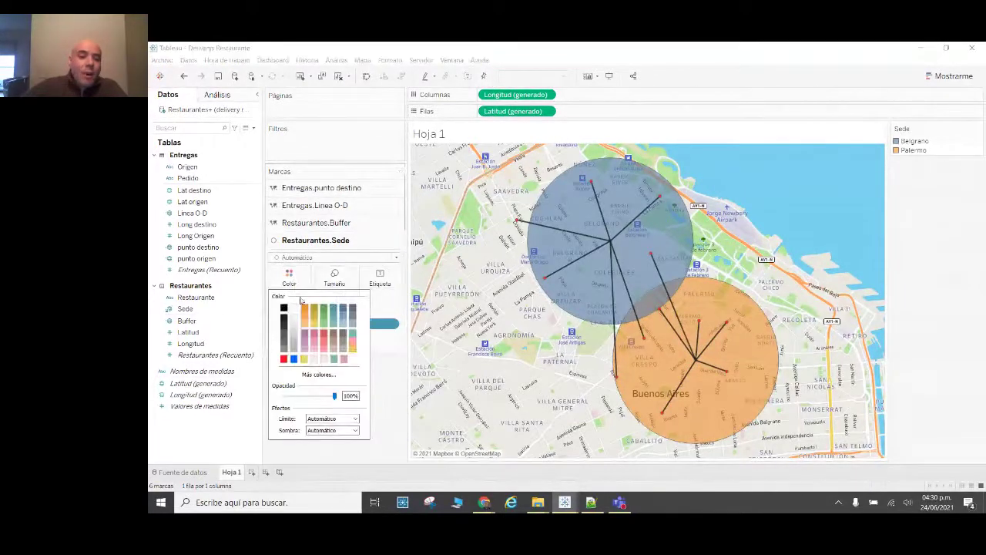
pyautogui.click(383, 394)
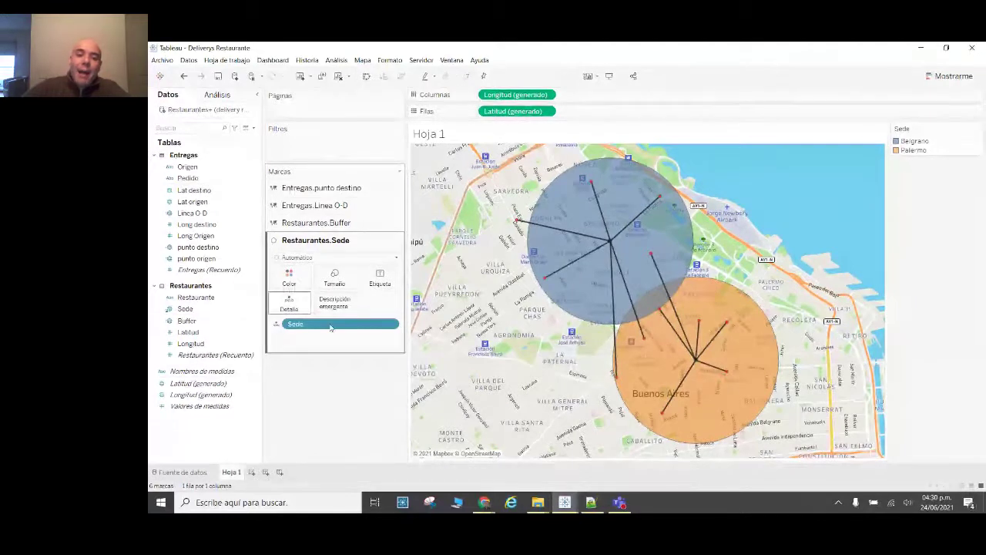
pyautogui.moveTo(316, 239); pyautogui.dragTo(341, 185)
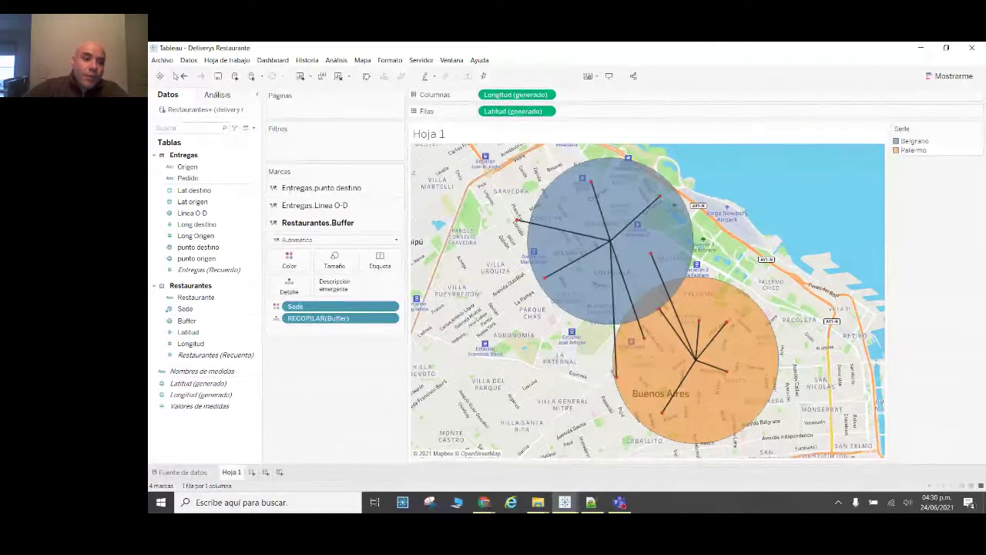
pyautogui.click(182, 75)
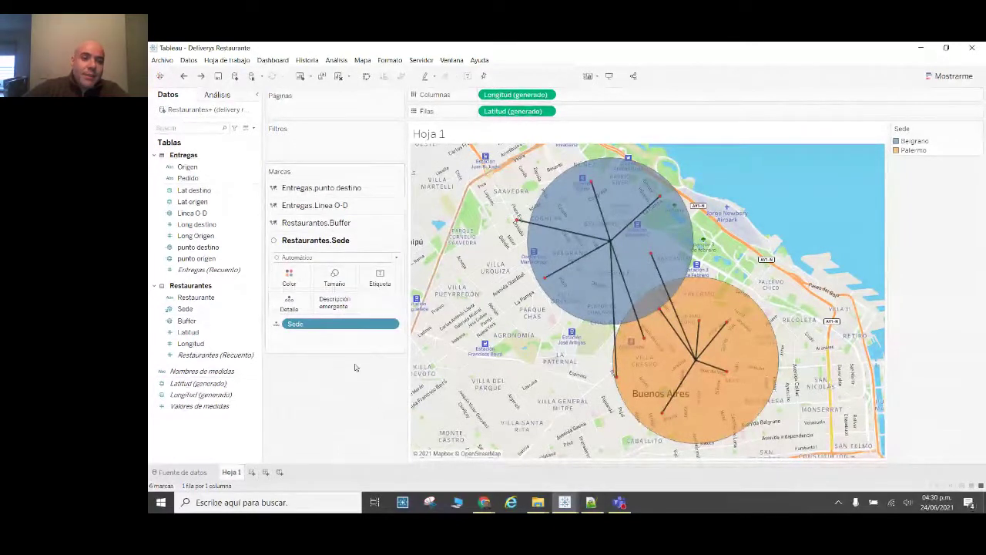
# Step: Replace the Restaurantes.Sede layer with a new Sede layer on top, and reorder the layers with Linea O-D above punto destino
pyautogui.moveTo(315, 239); pyautogui.dragTo(336, 193)
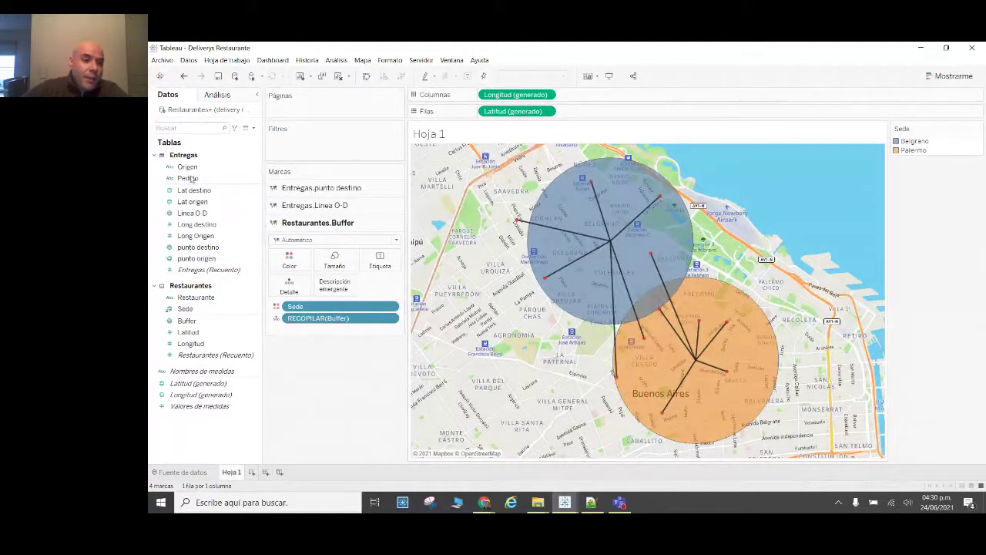
pyautogui.moveTo(185, 308); pyautogui.dragTo(513, 168)
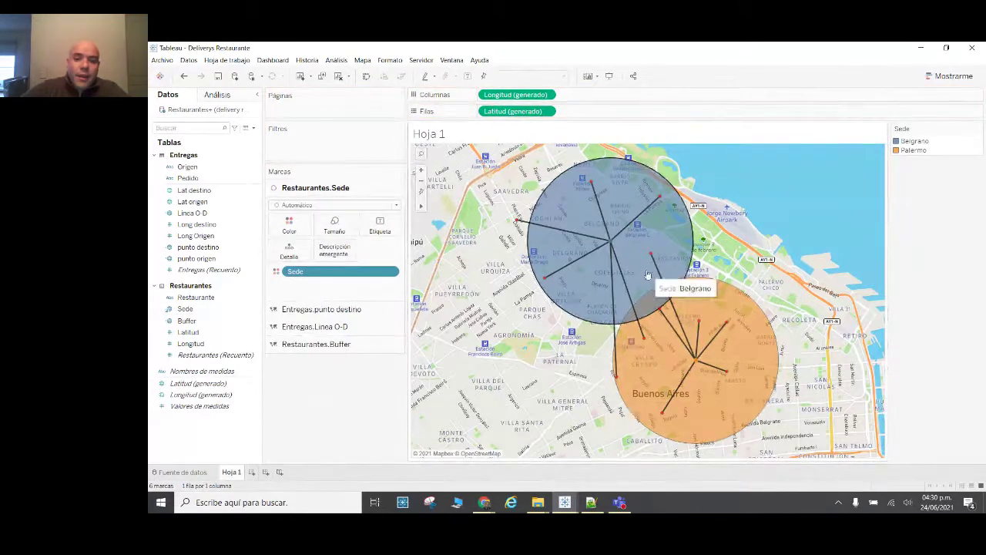
pyautogui.moveTo(308, 308); pyautogui.dragTo(308, 194)
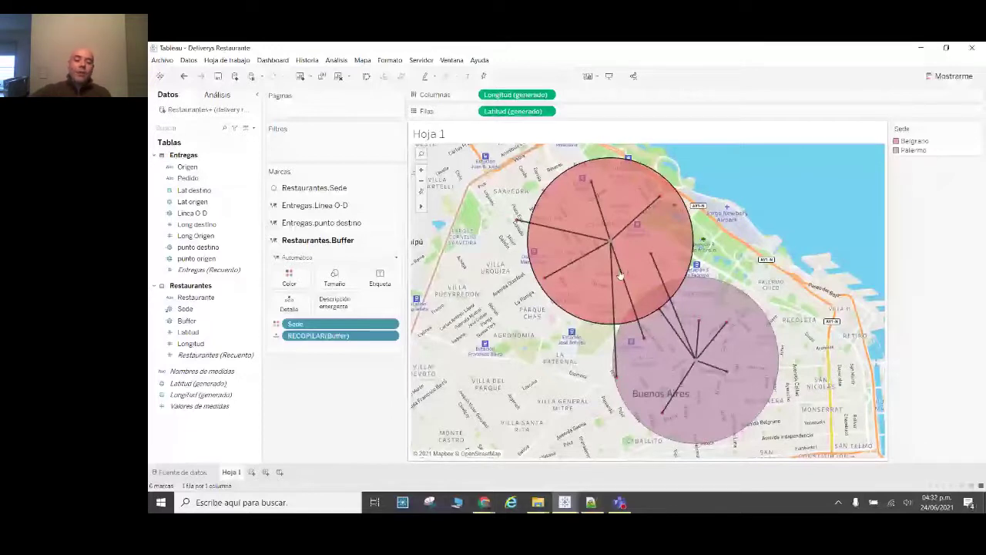
# Step: Switch to the CominiDatos workbook and show the Geocodificación Personalizada y Buffer sheet
pyautogui.click(566, 502)
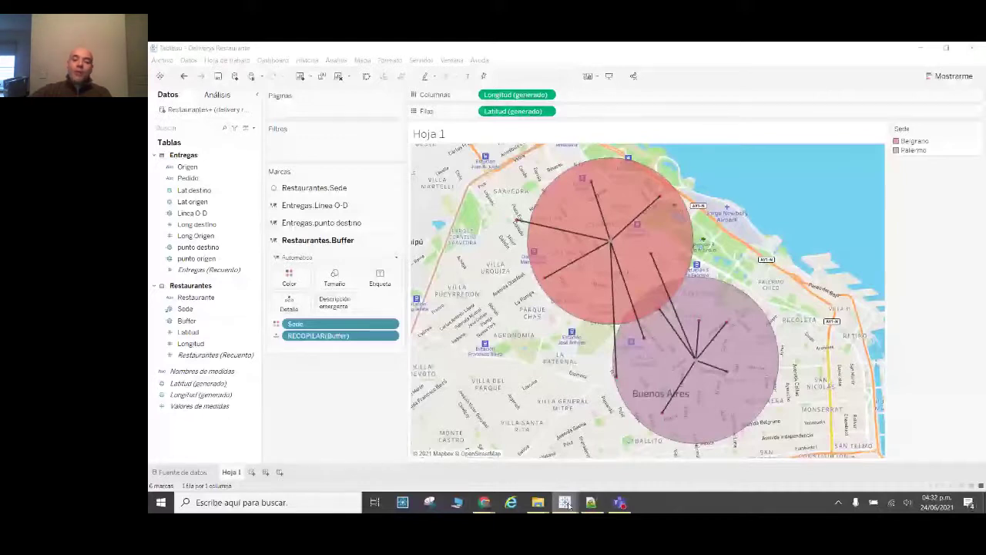
pyautogui.click(378, 487)
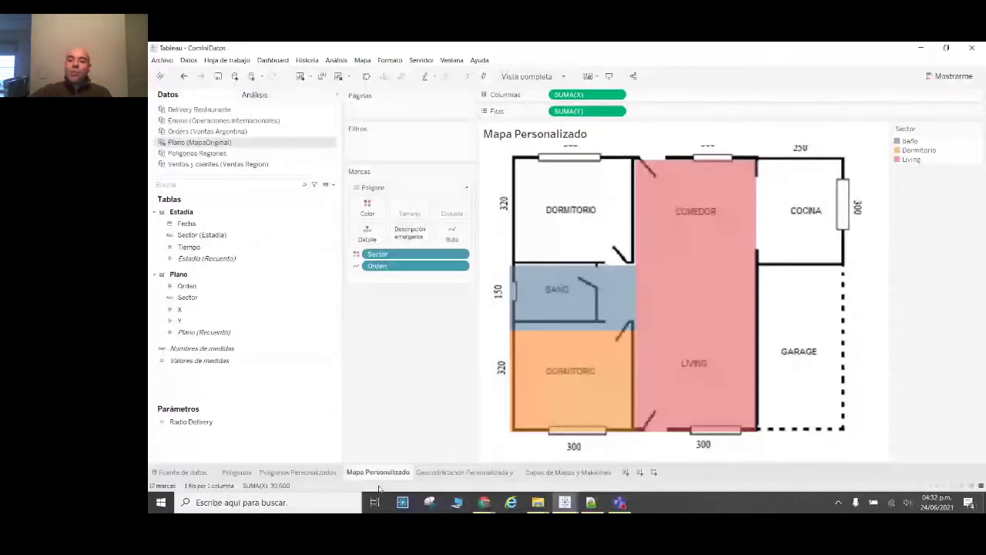
pyautogui.click(464, 472)
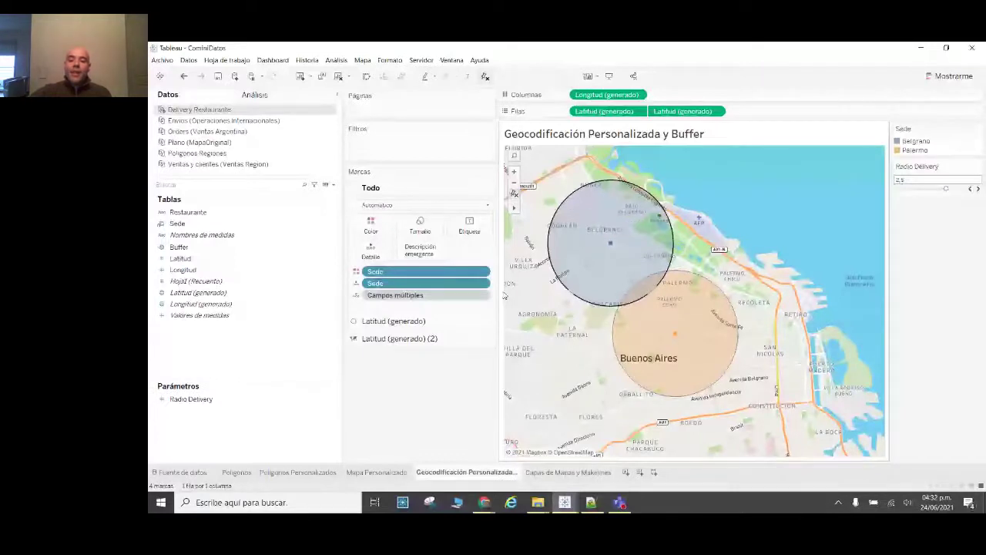
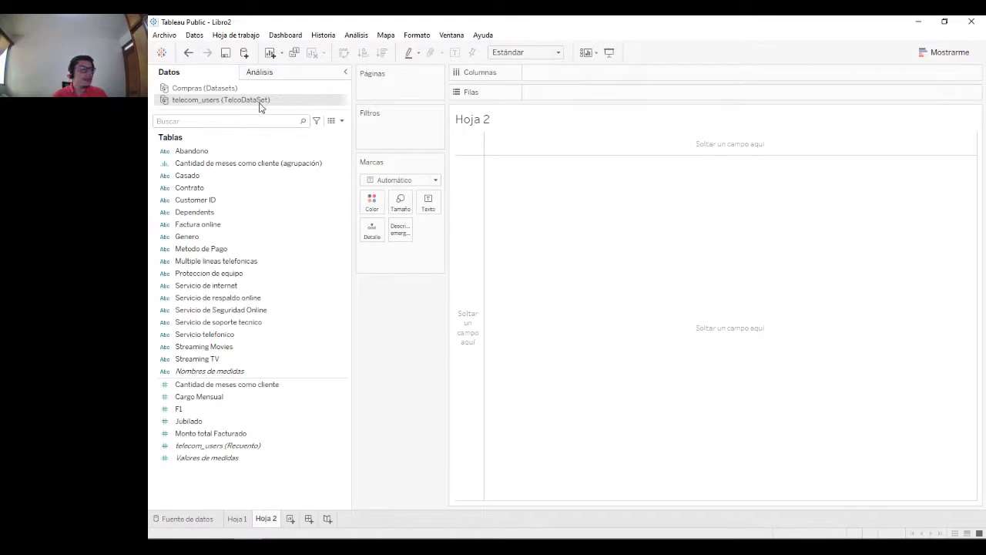
# Step: Open the telecom_users data source and examine its columns from Customer ID through Abandono
pyautogui.click(252, 177)
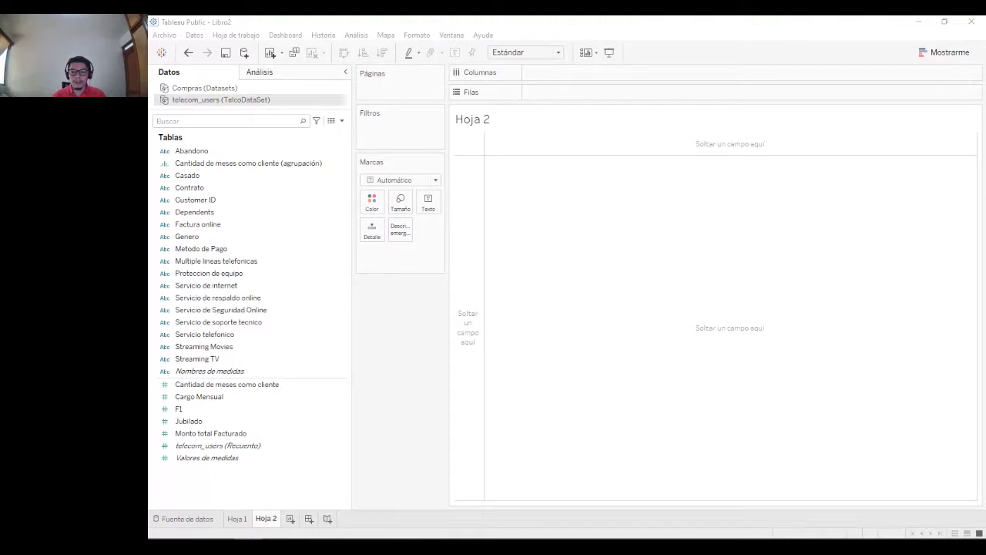
pyautogui.click(314, 384)
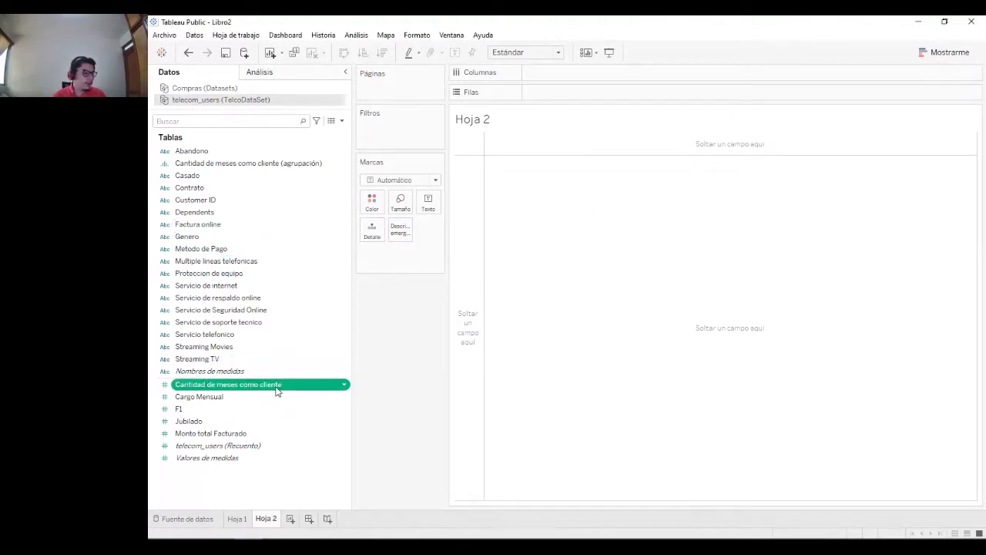
pyautogui.click(208, 520)
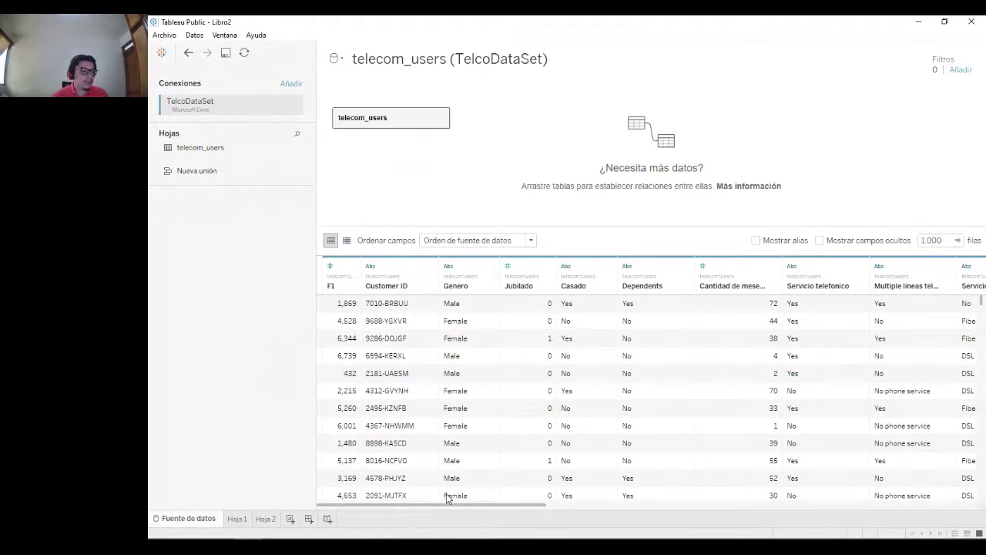
pyautogui.moveTo(446, 507); pyautogui.dragTo(456, 505)
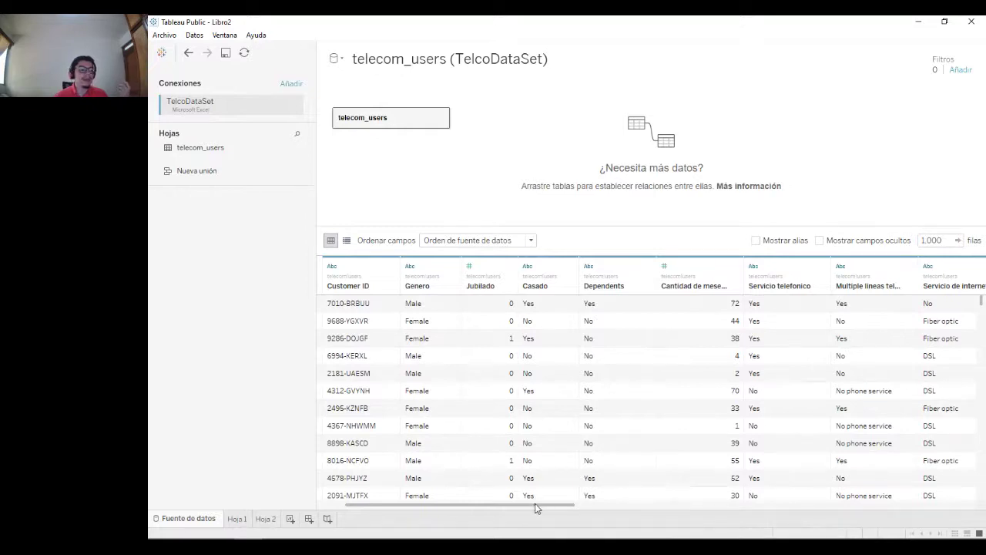
pyautogui.moveTo(534, 505); pyautogui.dragTo(928, 509)
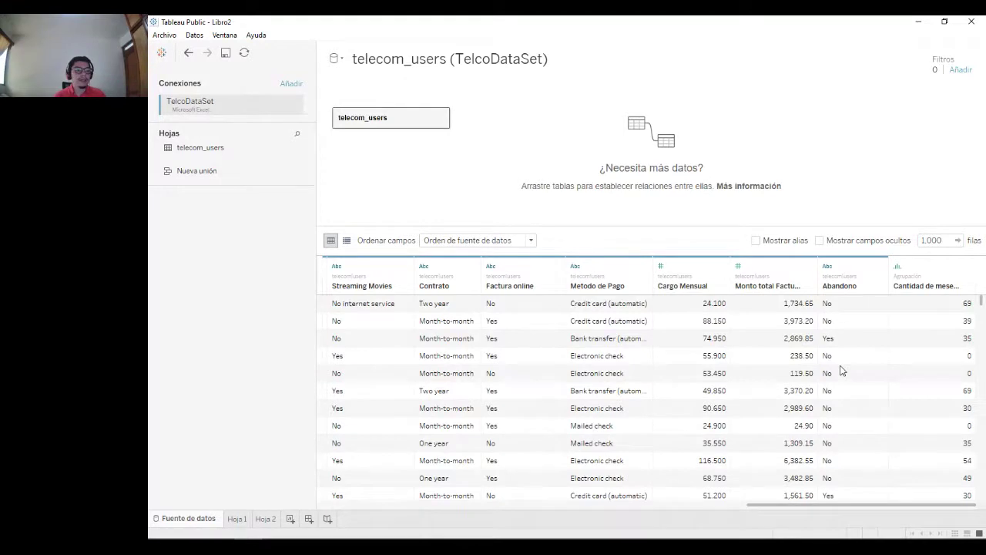
# Step: Add a new worksheet and delete the existing Cantidad de meses como cliente (agrupación) field
pyautogui.click(264, 519)
pyautogui.click(290, 518)
pyautogui.click(274, 164)
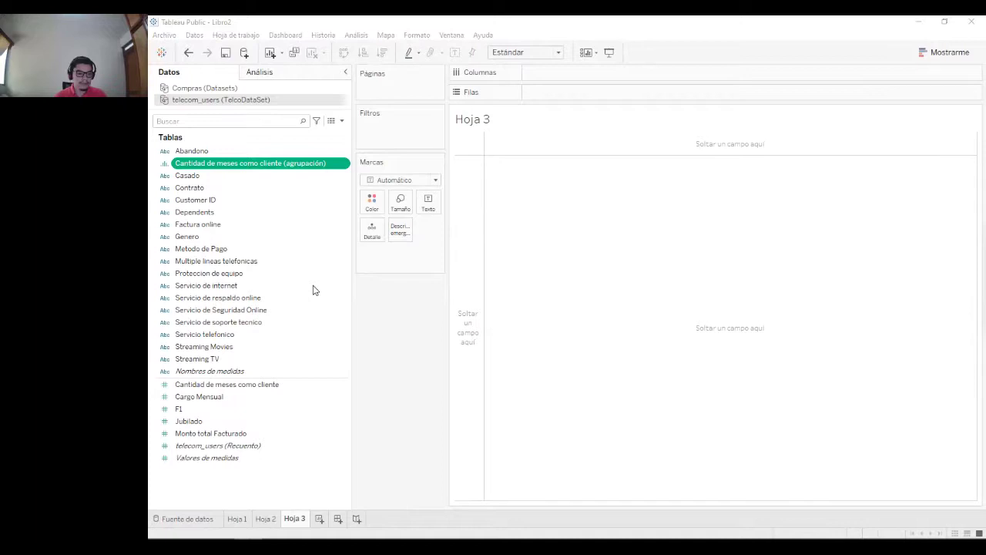
pyautogui.press('Delete')
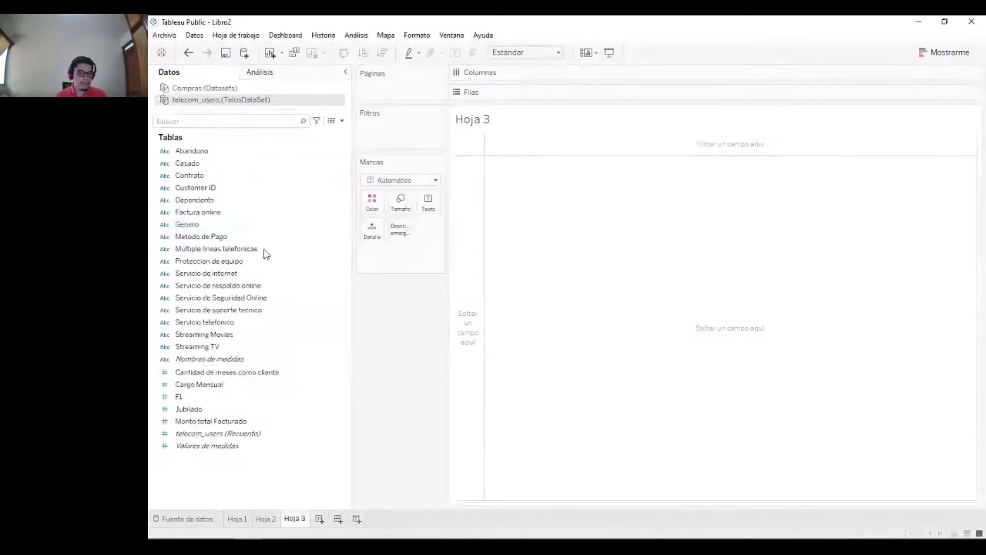
# Step: Create a histogram from the Cantidad de meses como cliente measure
pyautogui.click(249, 373)
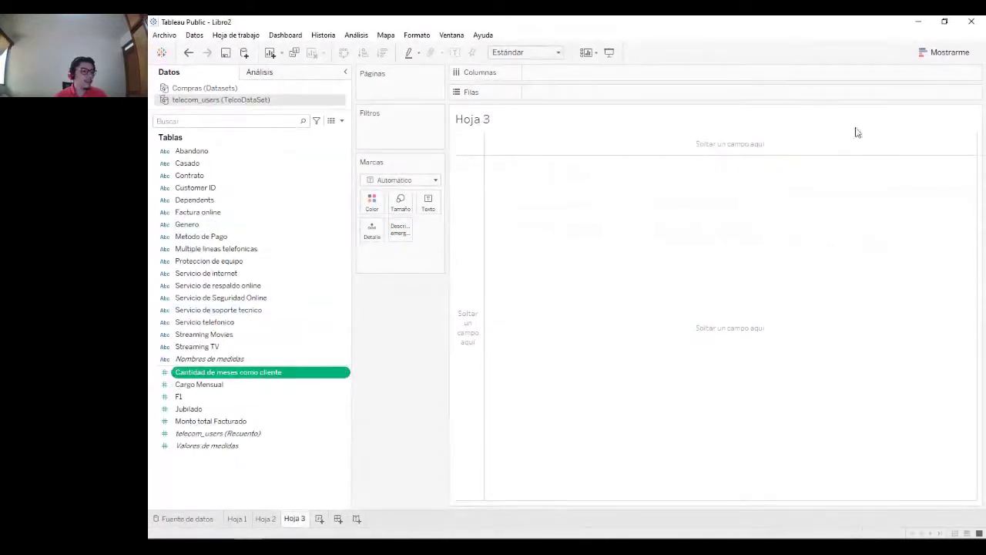
pyautogui.click(921, 51)
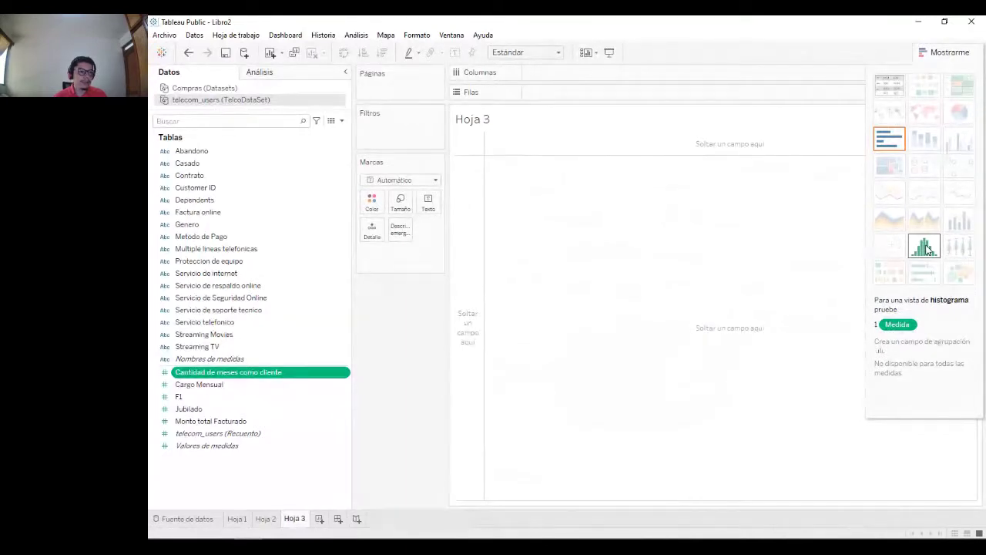
pyautogui.click(927, 248)
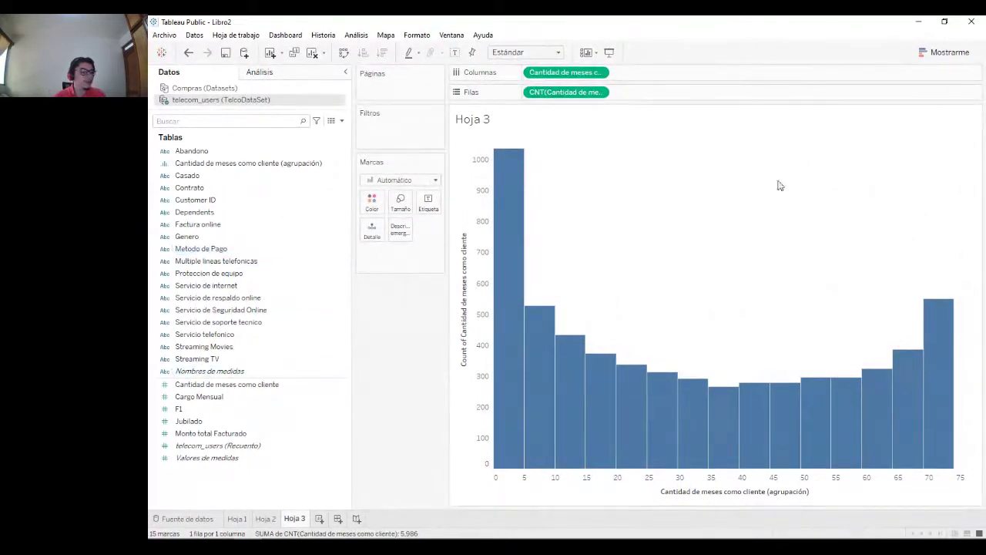
# Step: Edit the Cantidad de meses como cliente (agrupación) bins and choose to create a new parameter for the bin size
pyautogui.click(248, 165)
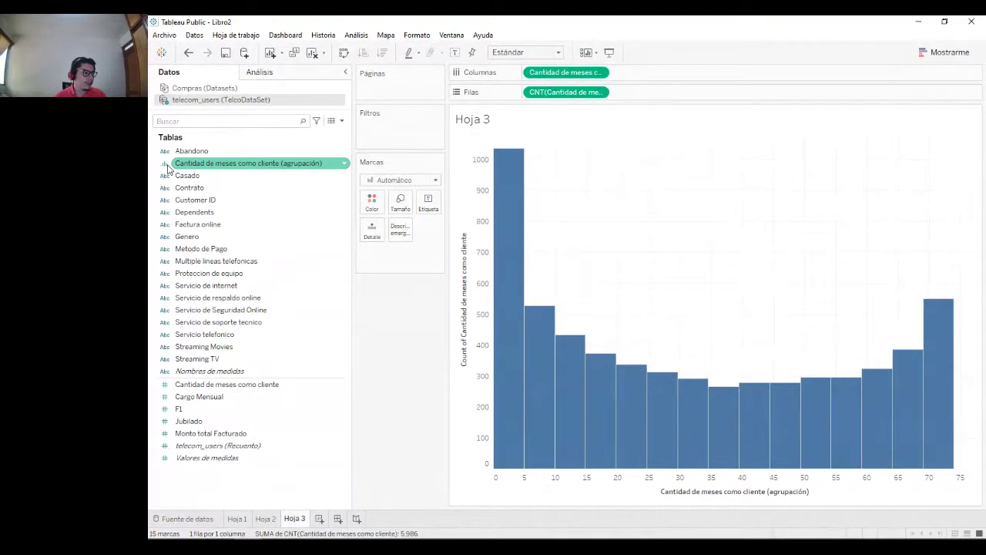
pyautogui.click(249, 171)
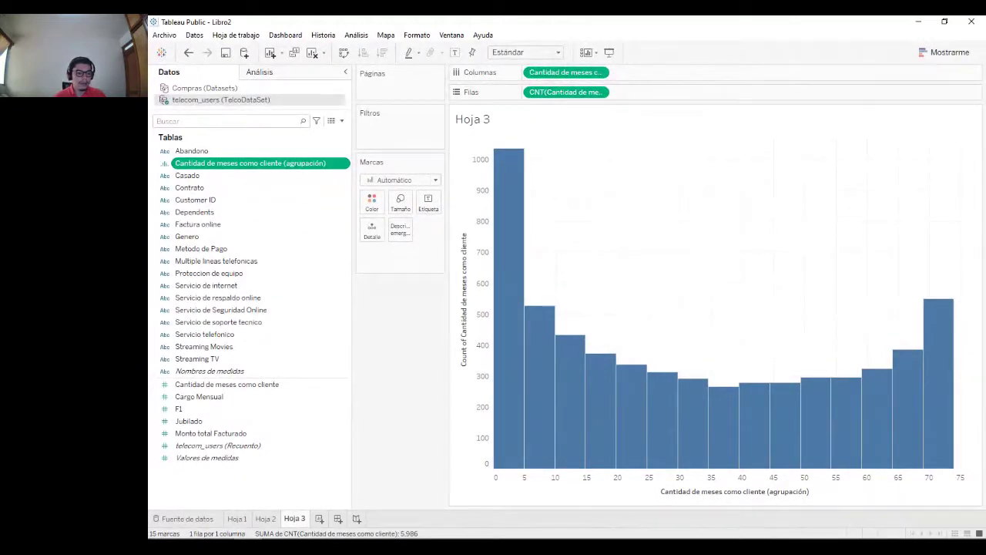
pyautogui.moveTo(978, 224); pyautogui.dragTo(388, 255)
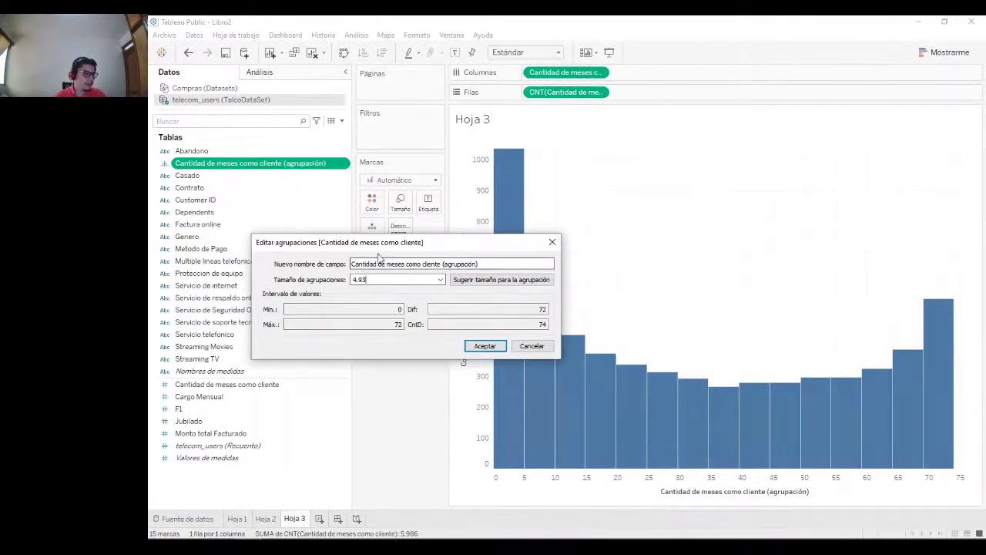
pyautogui.click(367, 279)
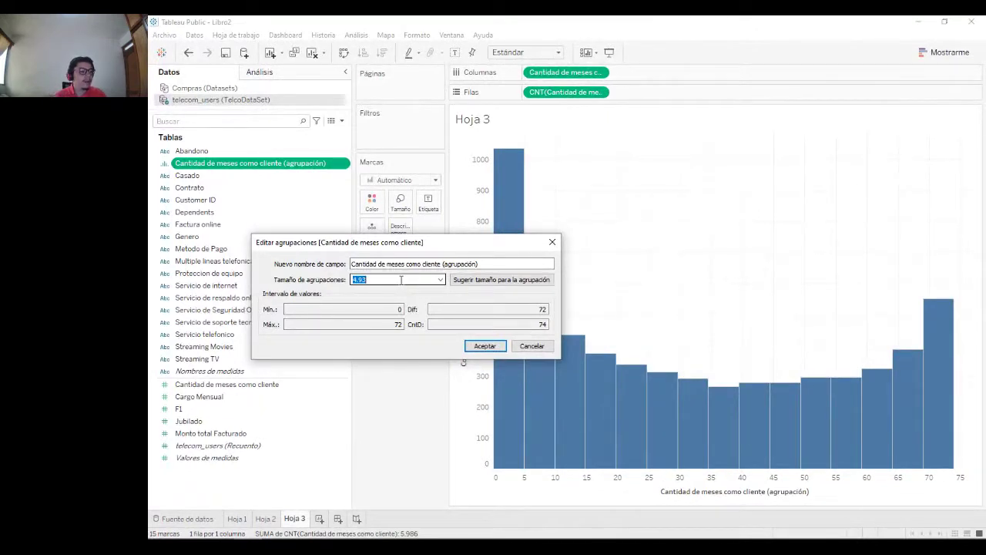
pyautogui.click(441, 281)
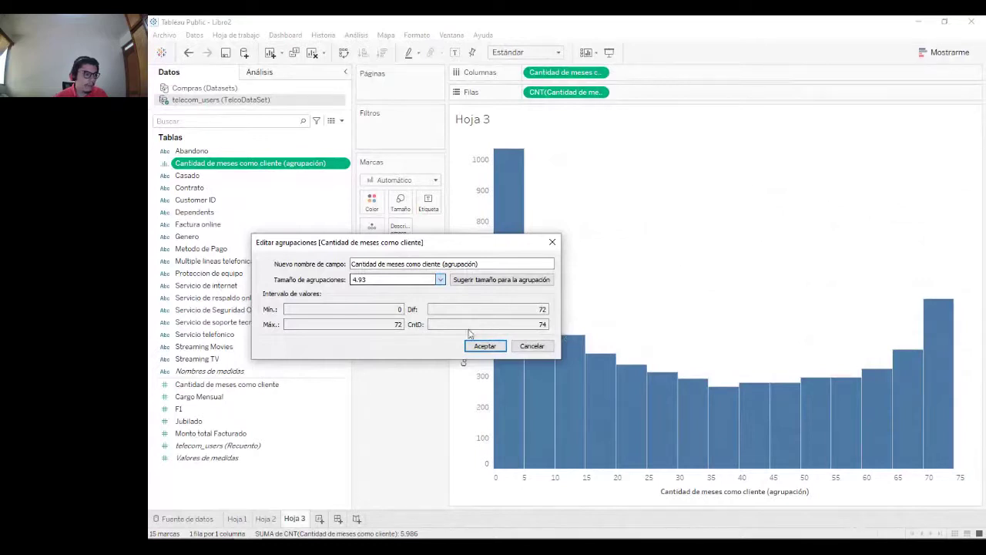
pyautogui.press('Down')
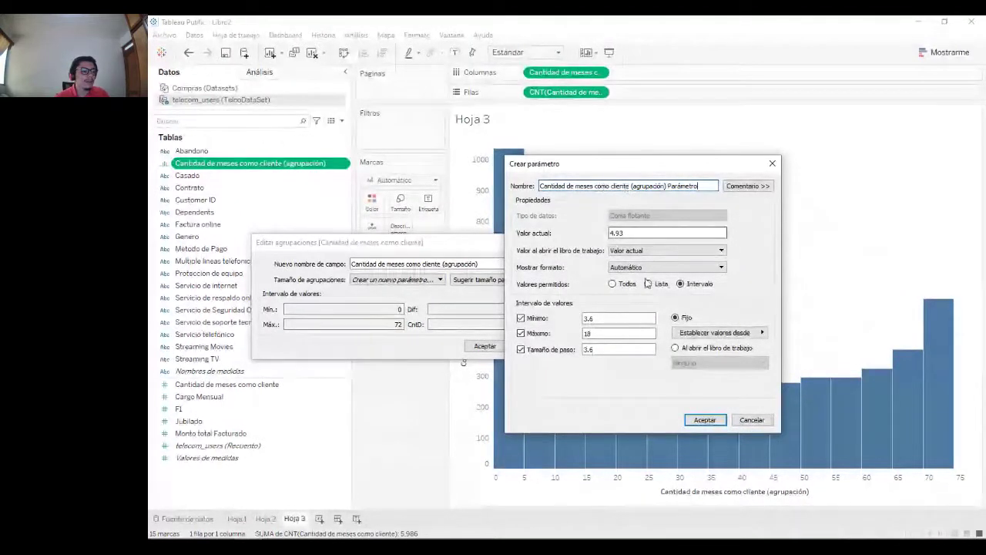
# Step: Set the new bin size parameter's minimum to 5 and its step size to 1
pyautogui.click(537, 318)
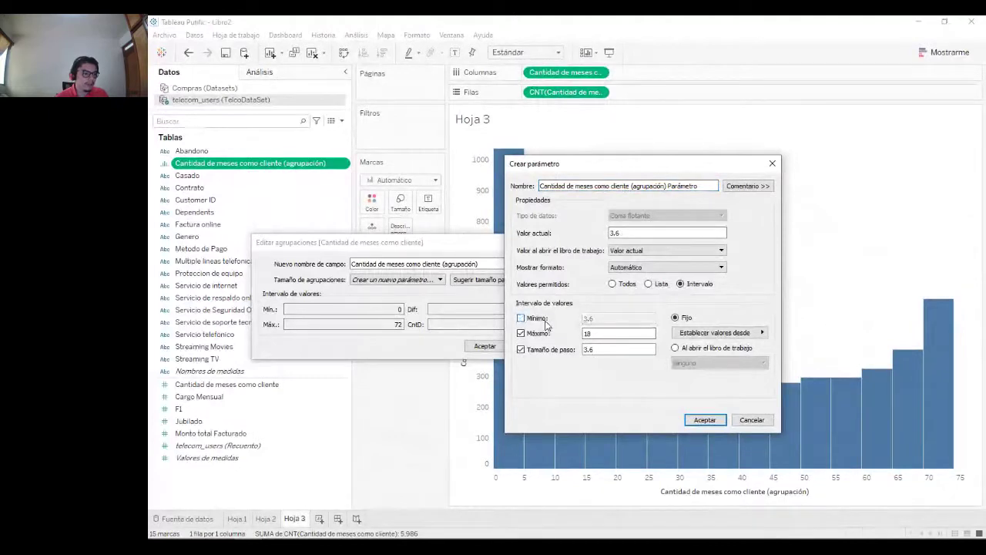
pyautogui.click(539, 319)
pyautogui.doubleClick(589, 318)
pyautogui.write('5')
pyautogui.click(555, 349)
pyautogui.click(555, 349)
pyautogui.doubleClick(601, 348)
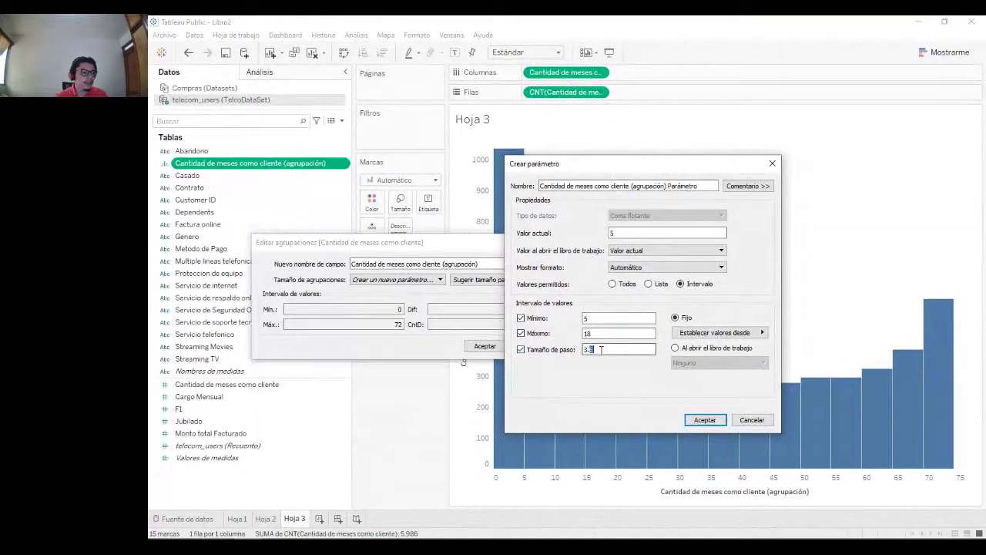
pyautogui.write('1')
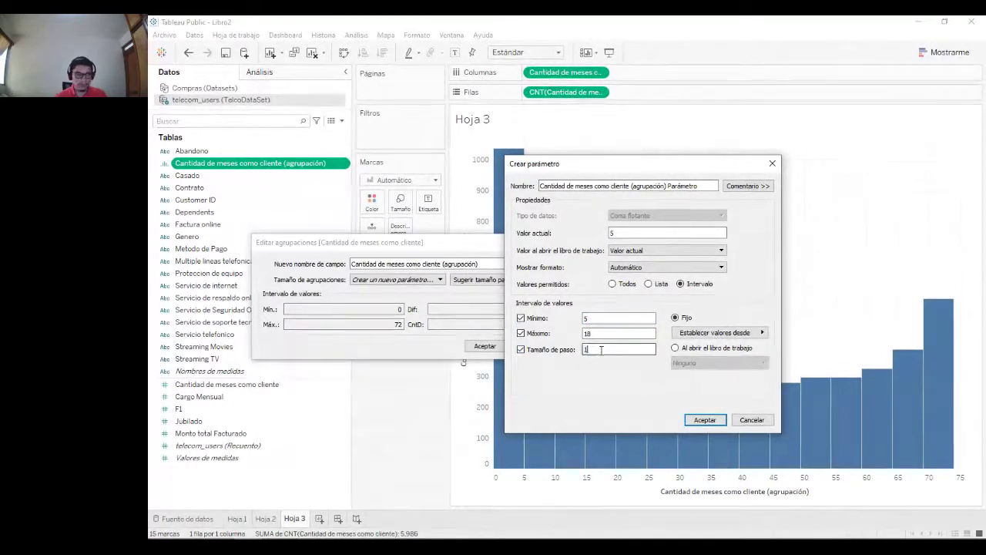
pyautogui.press('Tab')
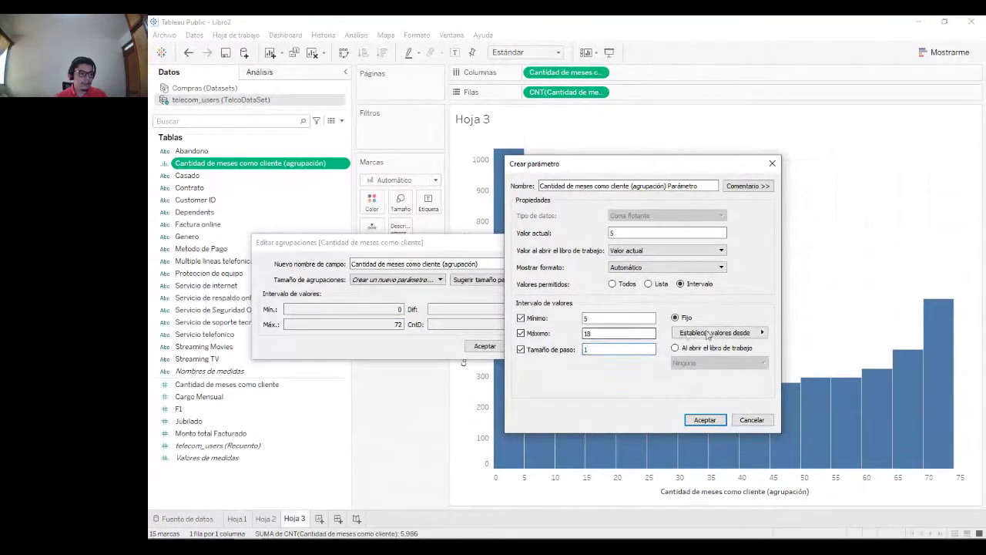
# Step: Confirm the new parameter and apply it as the bin size of Cantidad de meses como cliente (agrupación)
pyautogui.click(624, 233)
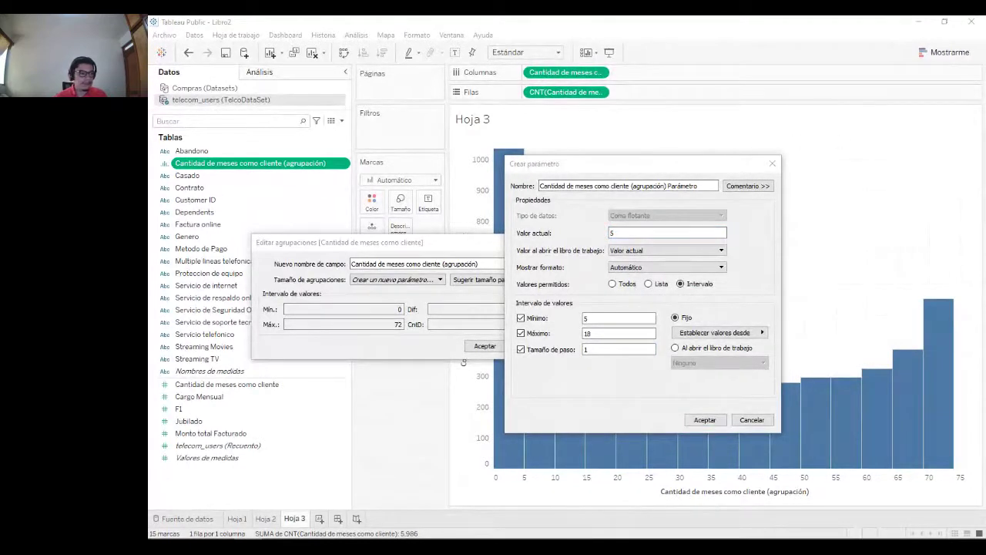
pyautogui.moveTo(570, 164); pyautogui.dragTo(561, 138)
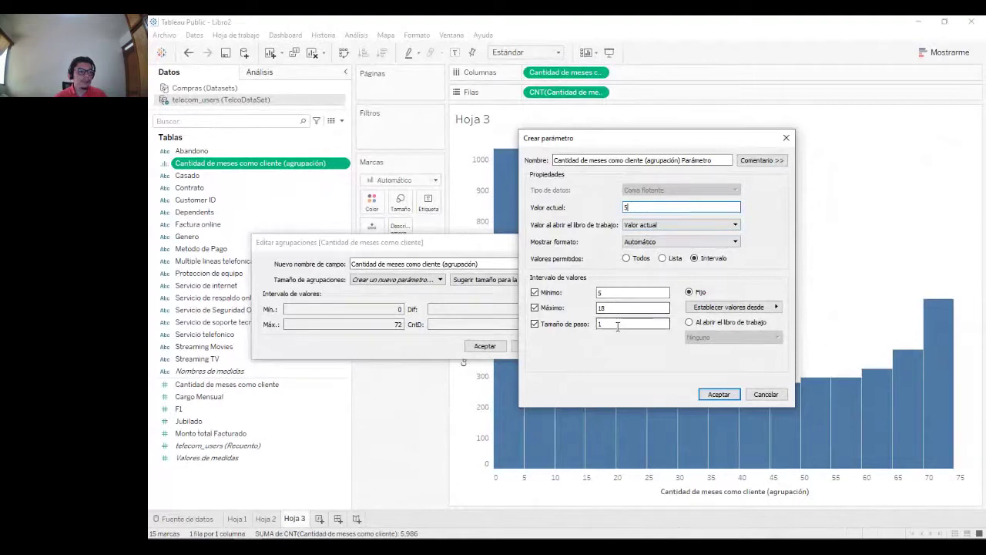
pyautogui.click(718, 395)
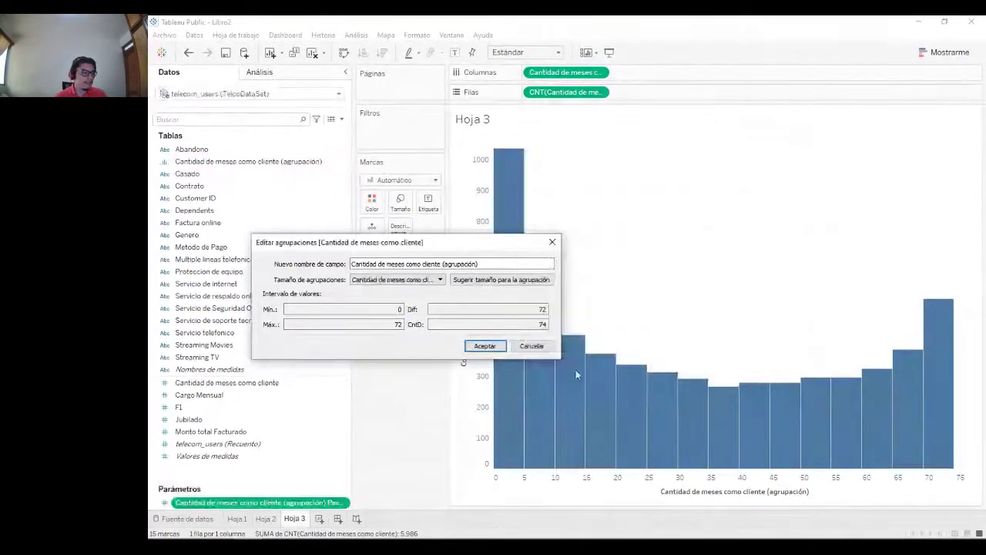
pyautogui.click(483, 346)
# Step: Enlarge the parameter list area and rename the bin size parameter to P-Tamaño de la agrupacion
pyautogui.moveTo(289, 484); pyautogui.dragTo(291, 384)
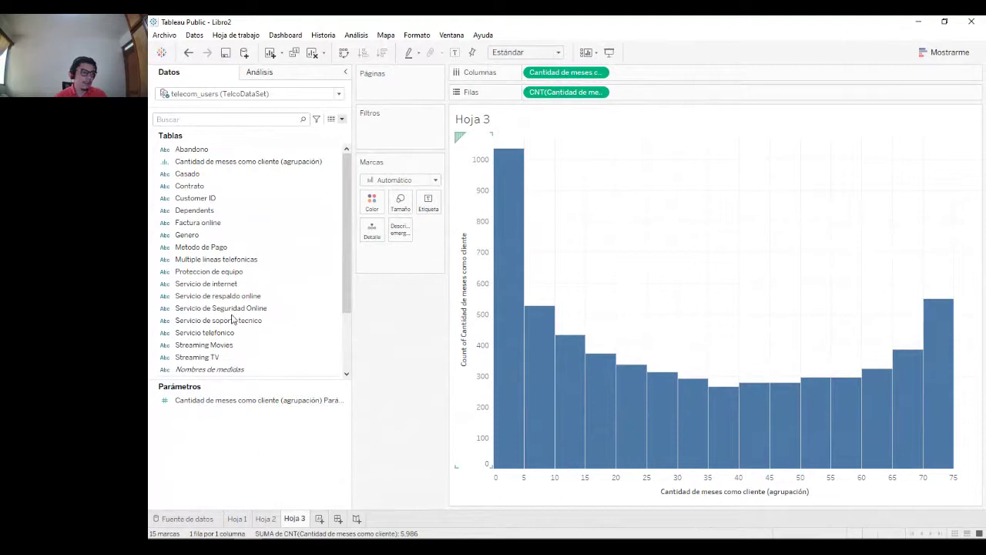
pyautogui.click(260, 400)
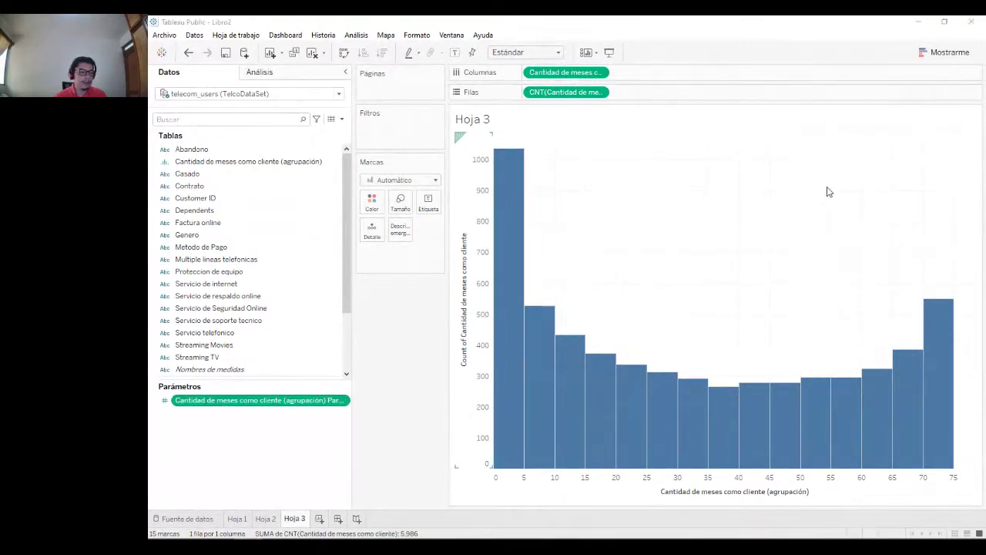
pyautogui.tripleClick(646, 182)
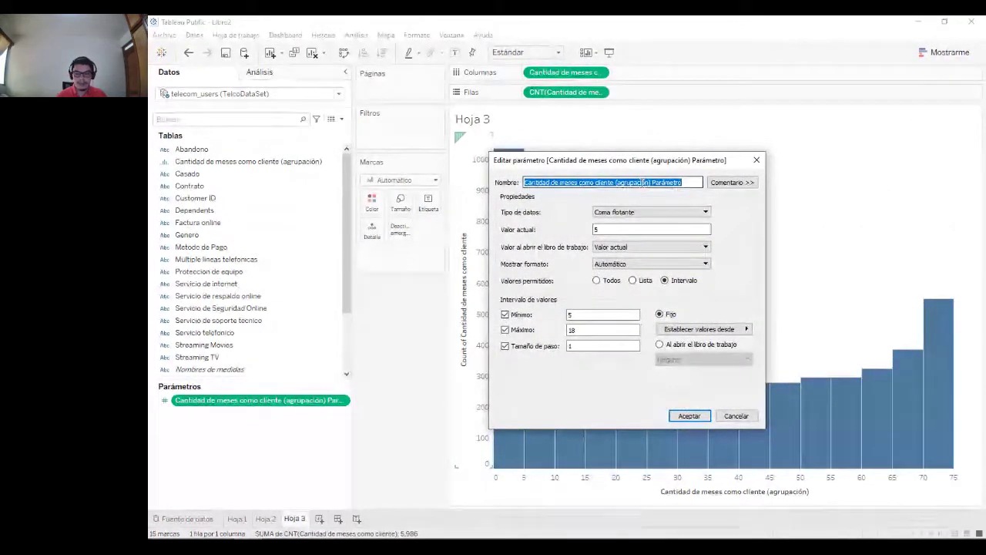
pyautogui.write('P')
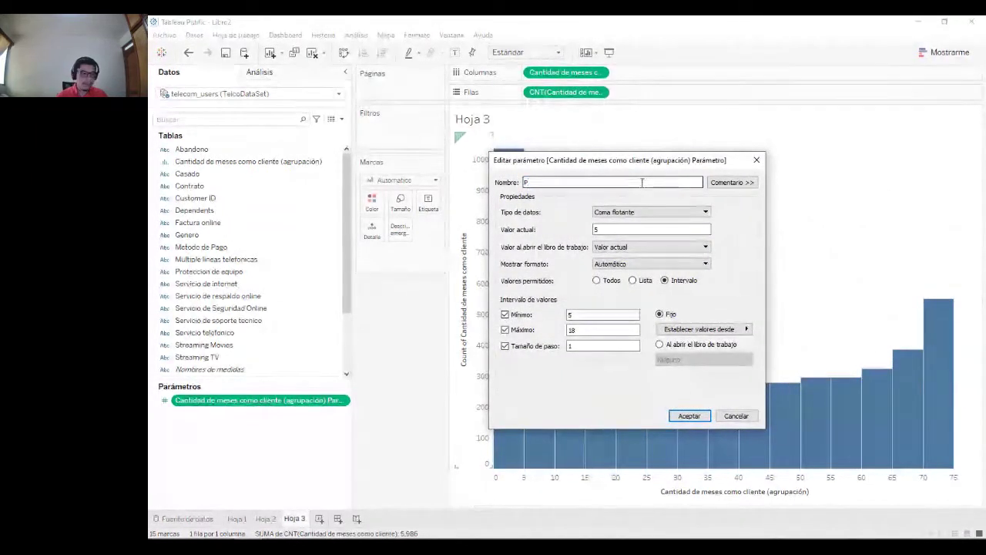
pyautogui.write('-Tama')
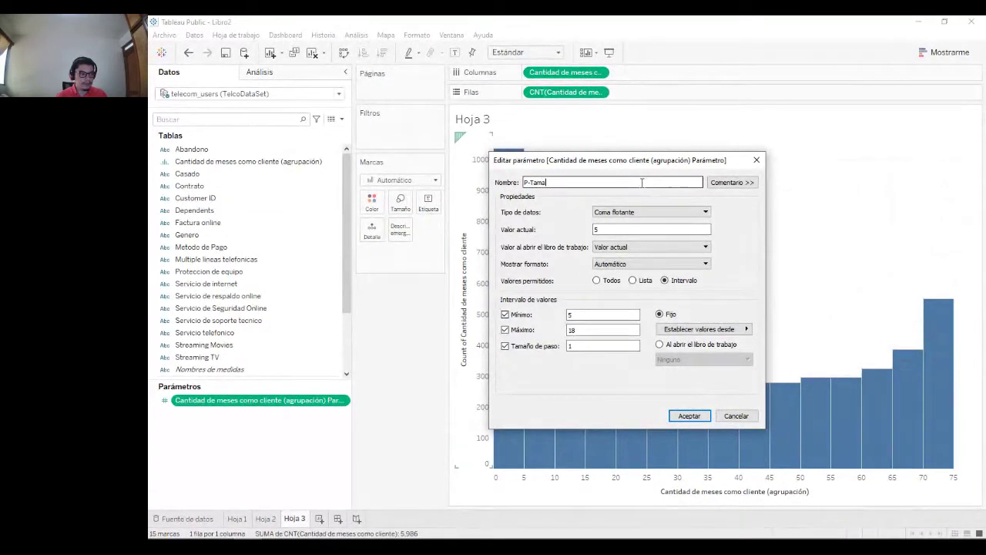
pyautogui.write('de la')
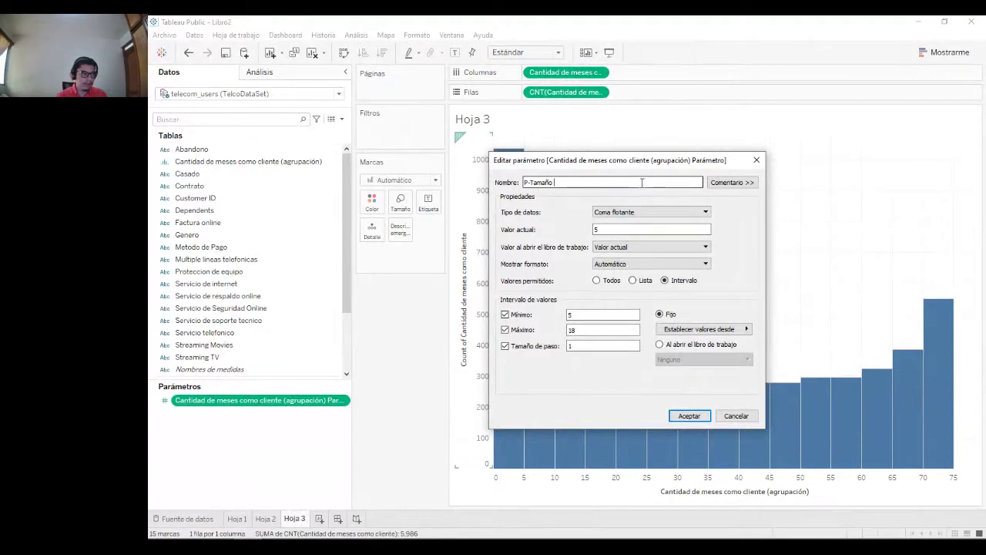
pyautogui.write(' agrupacion')
pyautogui.click(689, 416)
# Step: Show the P-Tamaño de la agrupacion control and try bin sizes 6 and 7 before returning to 5
pyautogui.click(297, 404)
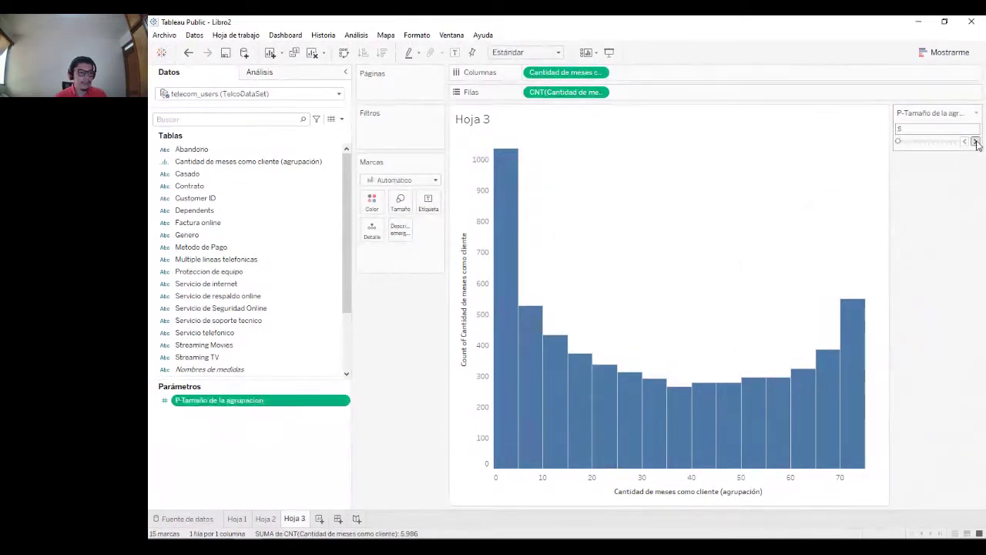
pyautogui.click(975, 143)
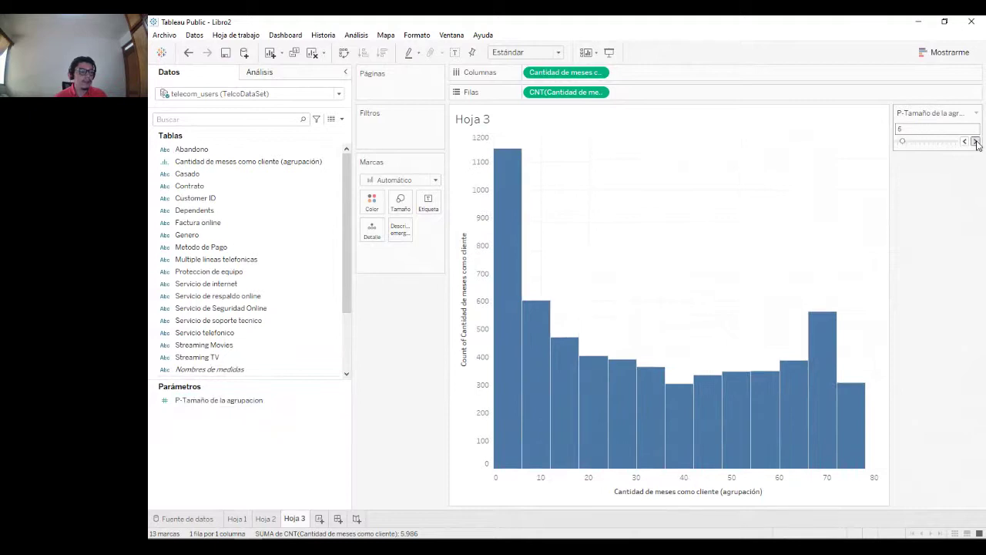
pyautogui.click(974, 143)
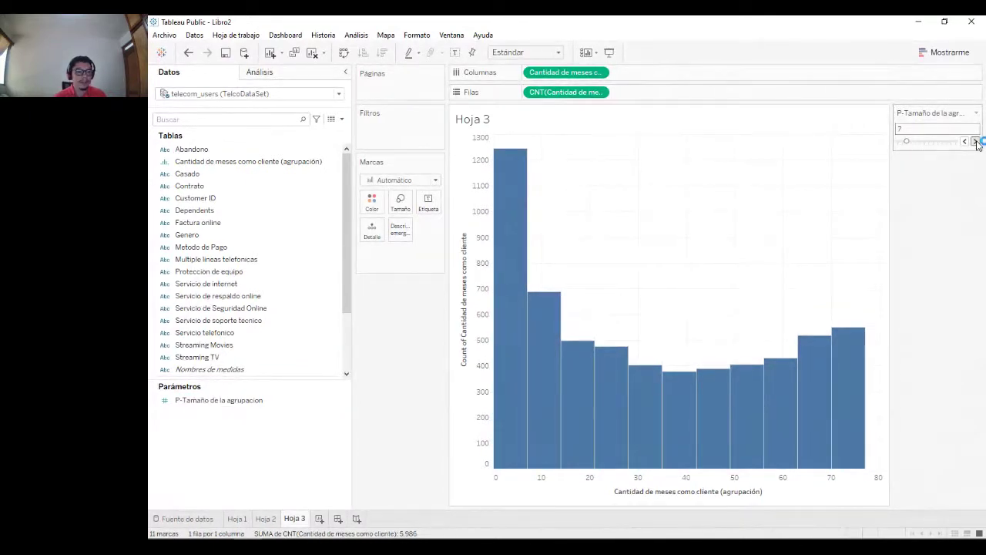
pyautogui.click(965, 142)
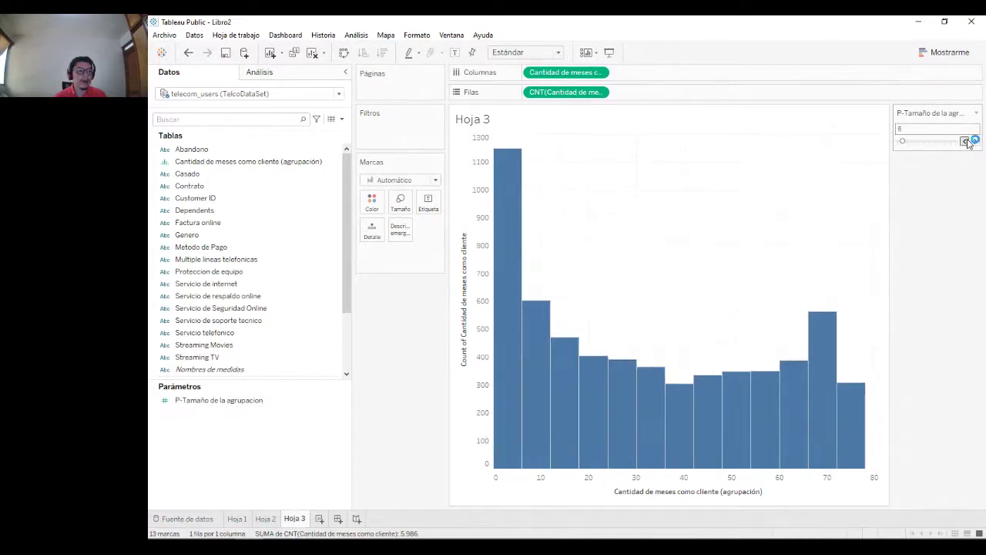
pyautogui.click(965, 141)
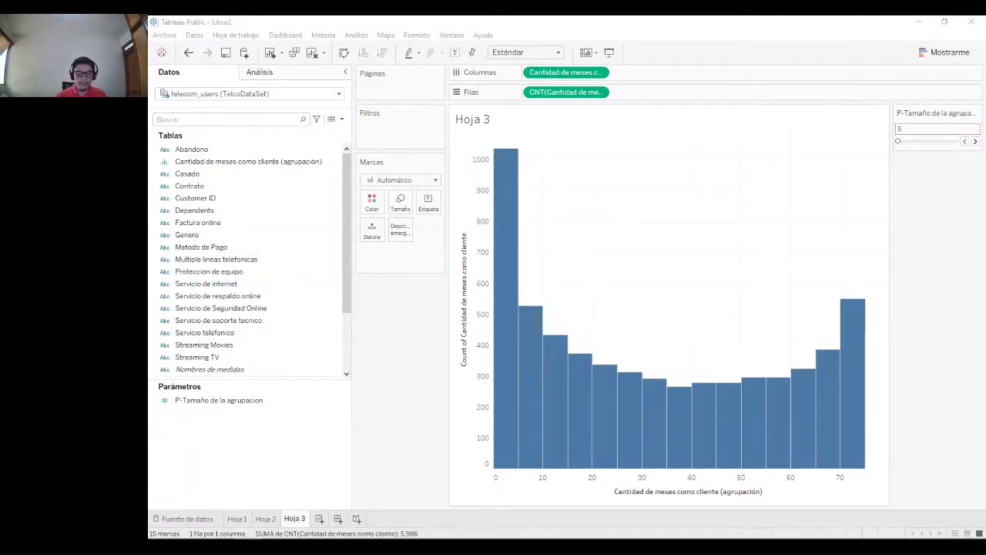
# Step: Split the histogram into rows by the Casado field
pyautogui.moveTo(189, 174); pyautogui.dragTo(393, 331)
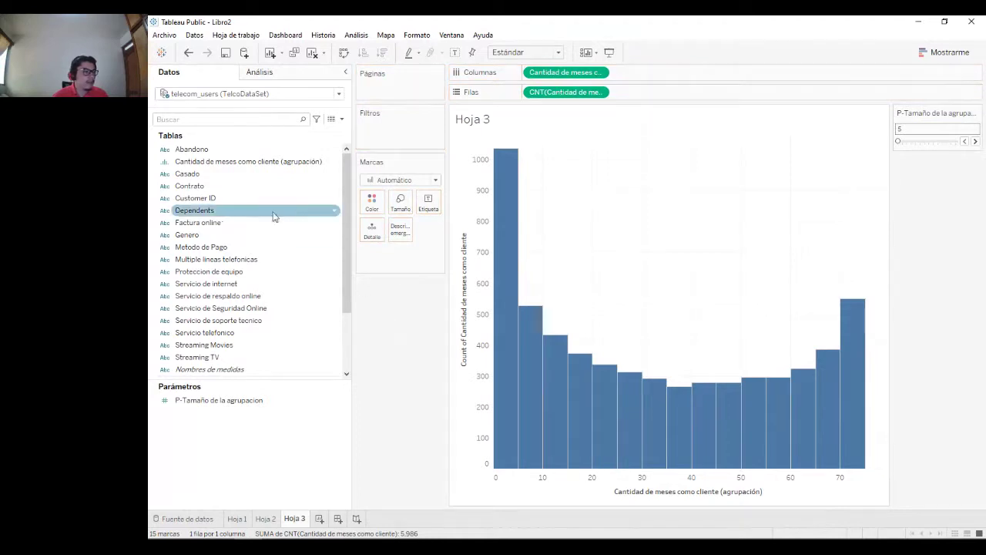
pyautogui.moveTo(247, 186); pyautogui.dragTo(508, 107)
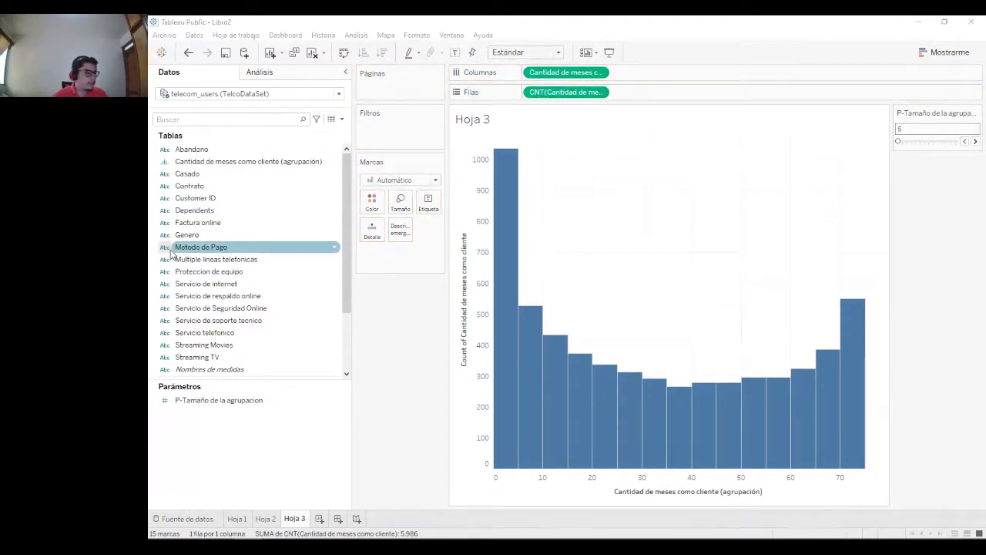
pyautogui.click(233, 221)
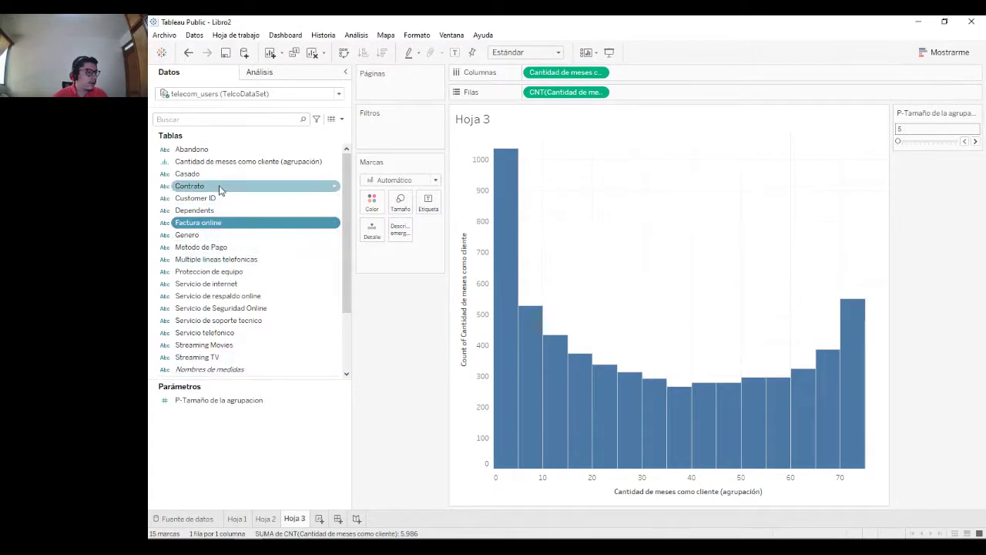
pyautogui.click(219, 177)
pyautogui.doubleClick(220, 178)
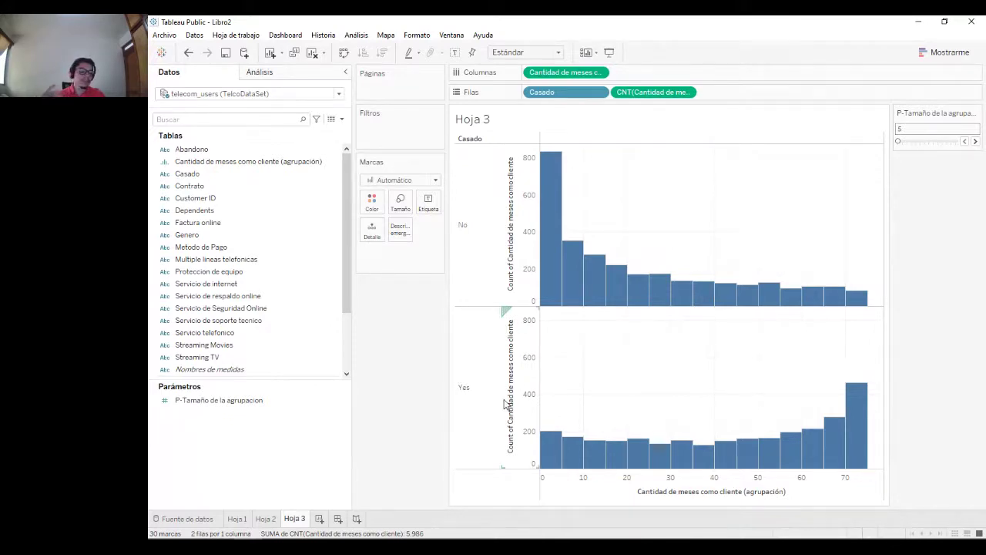
# Step: Start a new parameter named P-Segmento with the Cadena data type and a list of allowed values
pyautogui.click(549, 93)
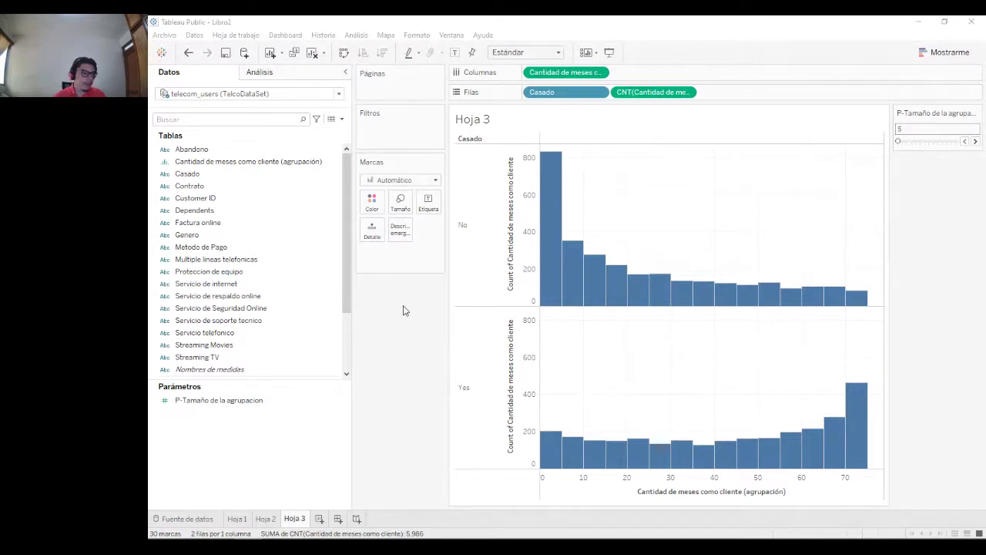
pyautogui.click(460, 148)
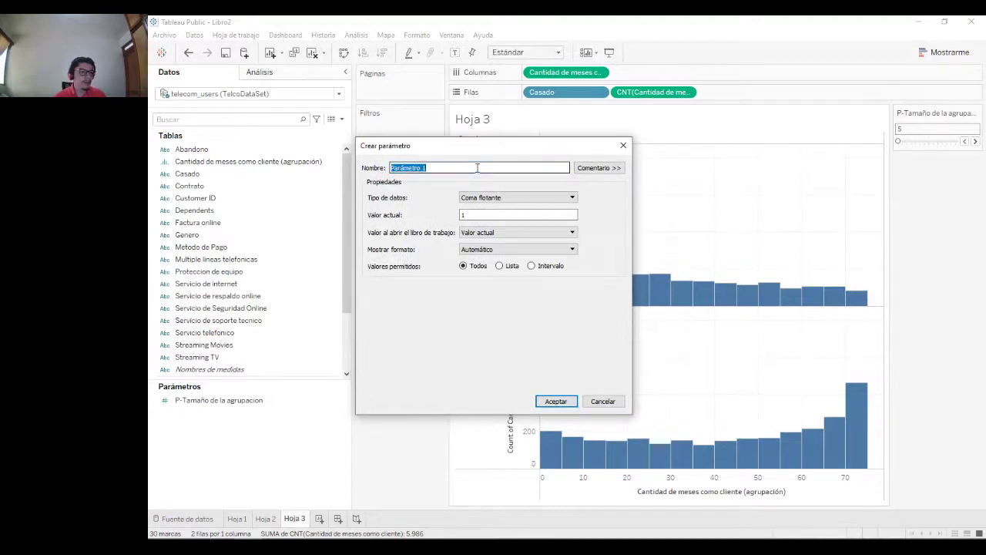
pyautogui.write('P')
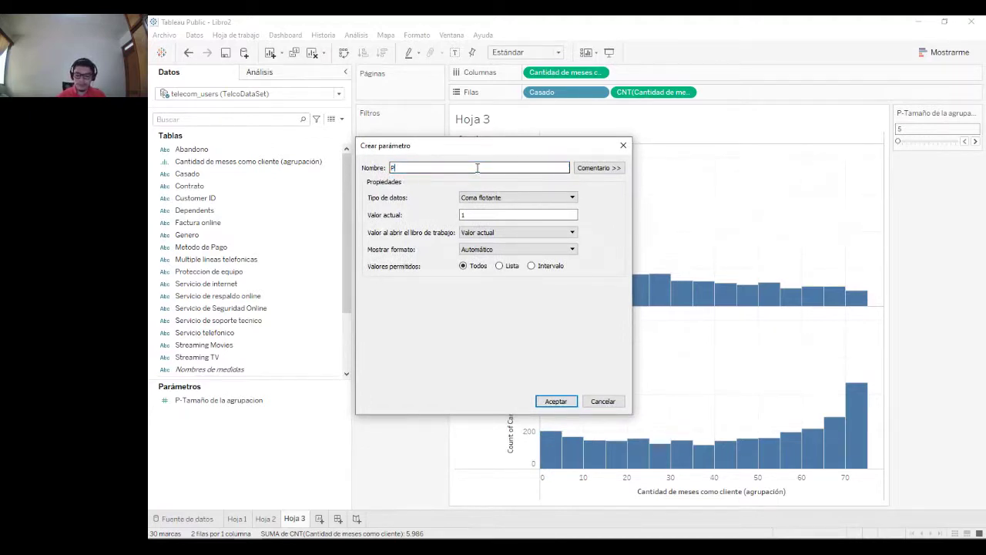
pyautogui.write('-Segmento')
pyautogui.press('Tab')
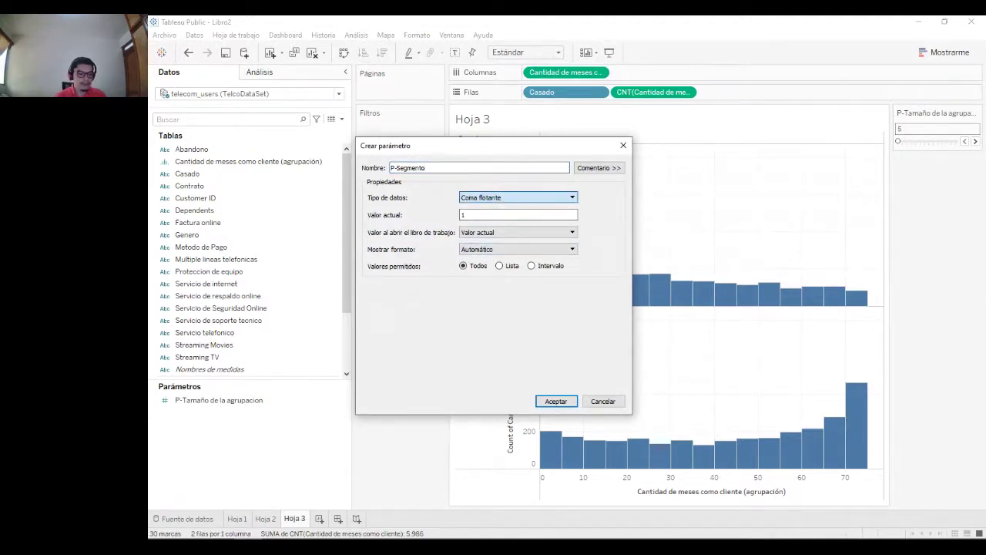
pyautogui.press('Down')
pyautogui.press('Down')
pyautogui.click(499, 265)
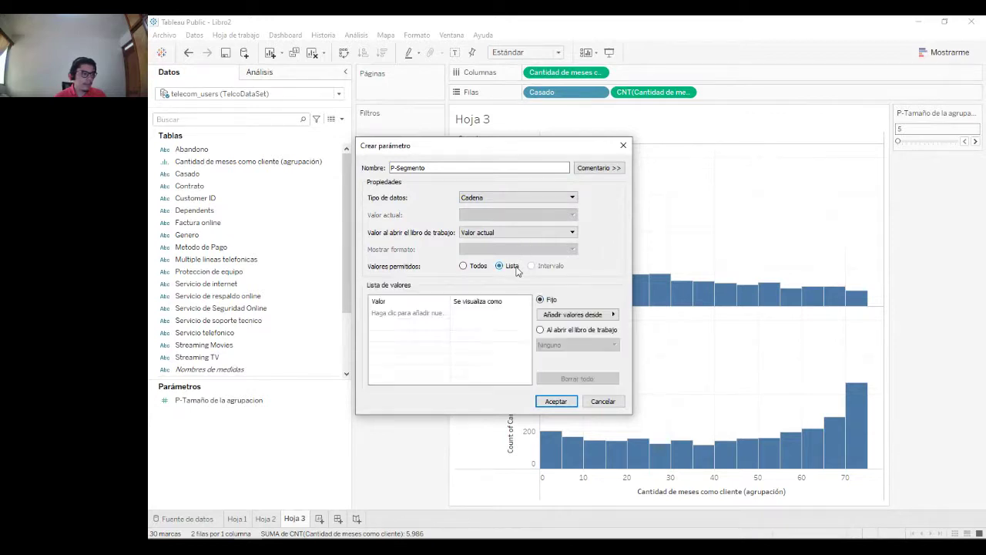
# Step: Add the values Casado, Contrato and Metodo de Pago to the P-Segmento list and create the parameter
pyautogui.click(431, 314)
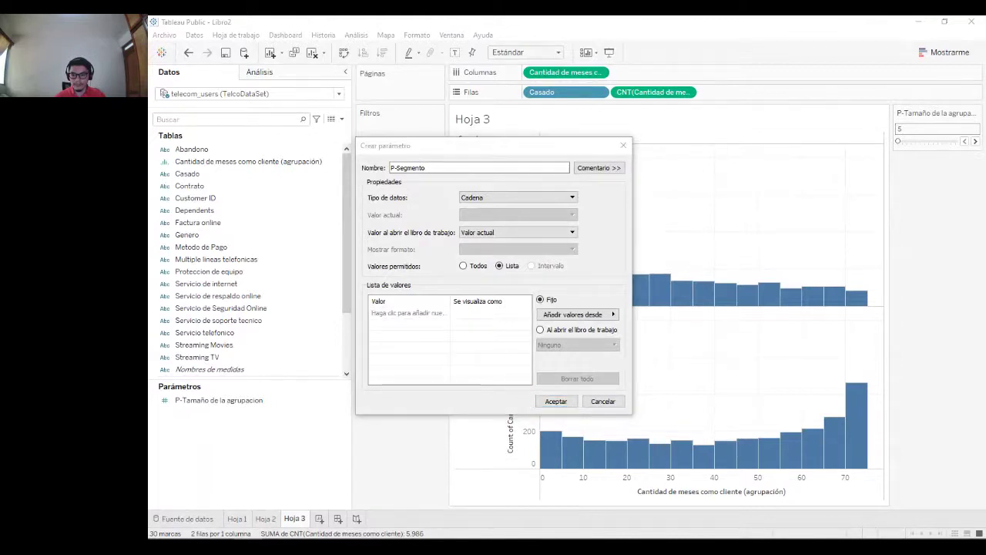
pyautogui.click(426, 313)
pyautogui.write('Casad')
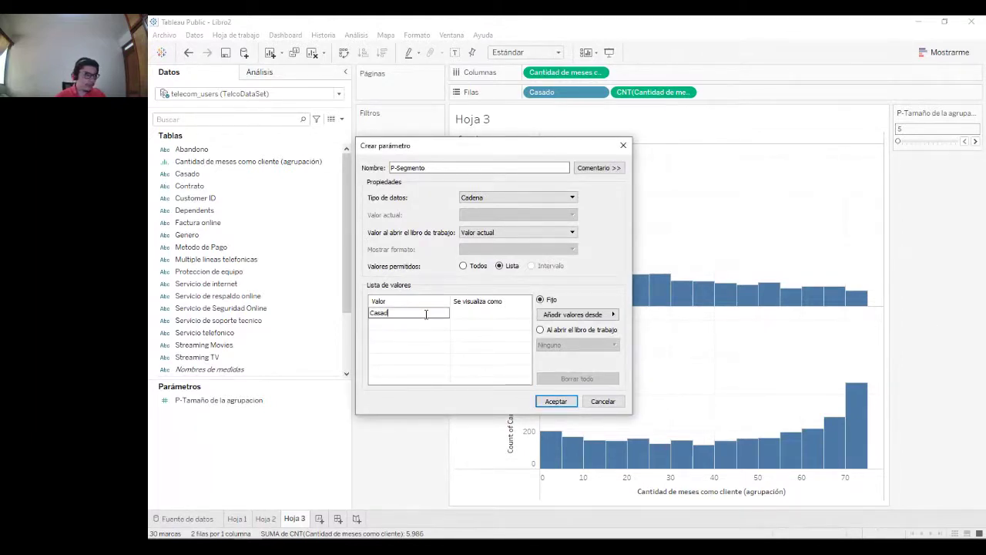
pyautogui.write('o')
pyautogui.press('Return')
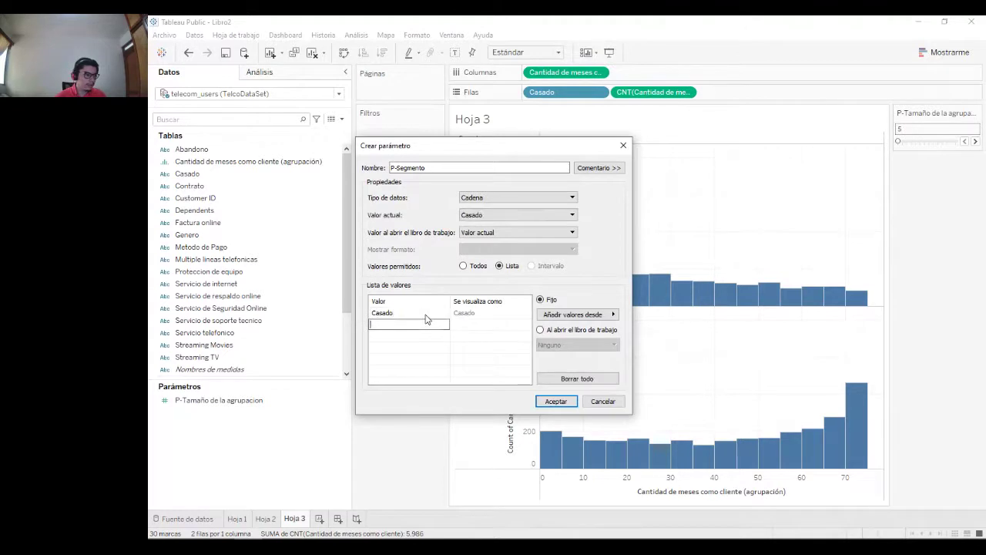
pyautogui.write('Contrato')
pyautogui.press('Return')
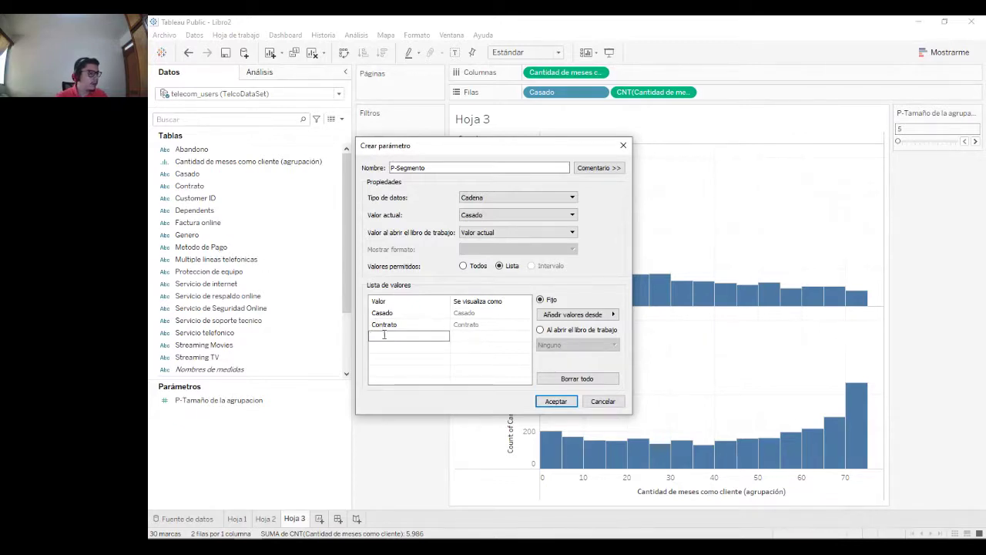
pyautogui.write('Metodo de Pago')
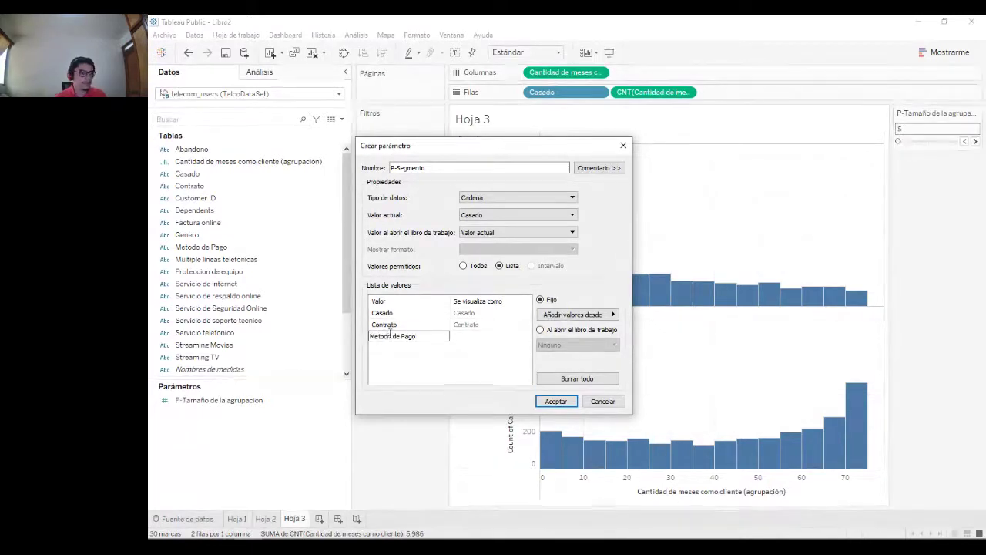
pyautogui.moveTo(531, 147); pyautogui.dragTo(806, 182)
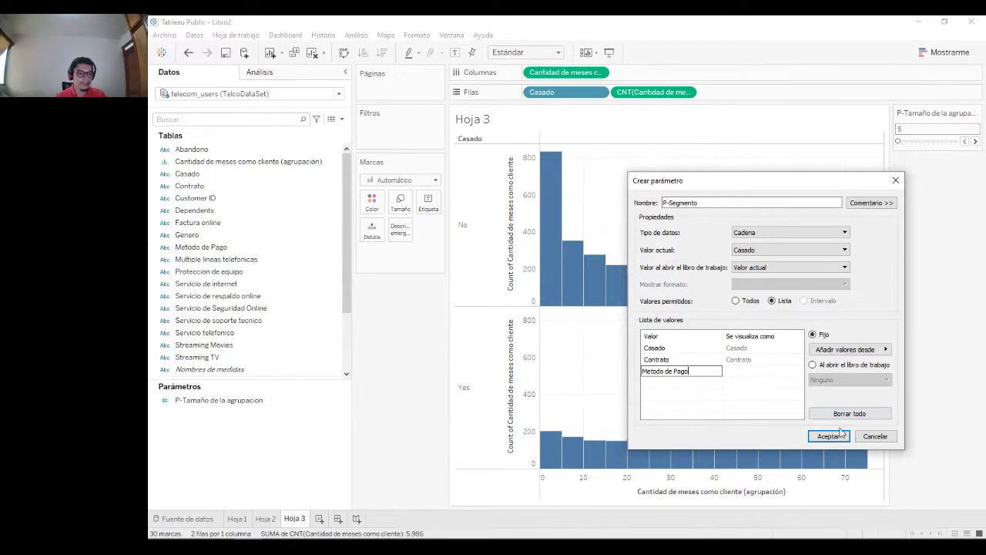
pyautogui.click(741, 373)
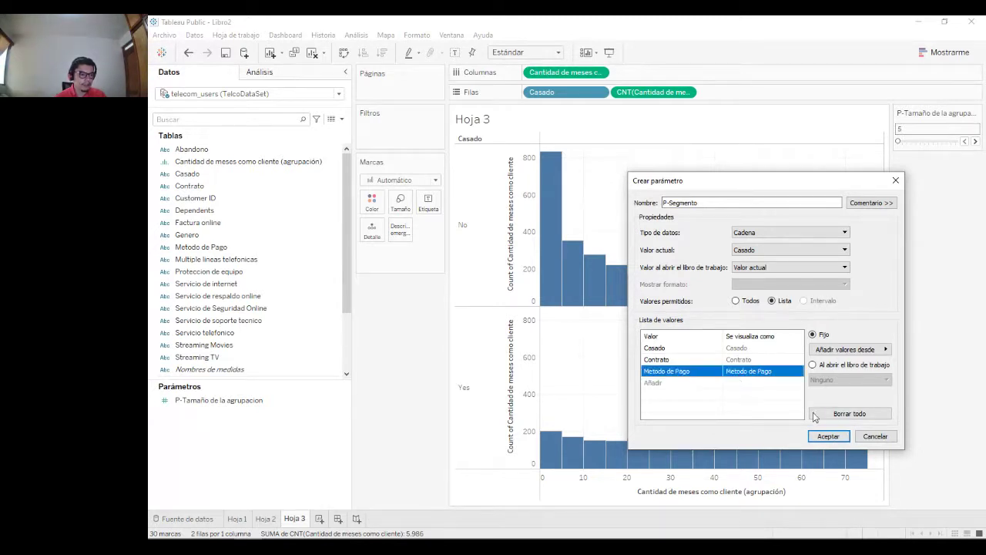
pyautogui.click(826, 437)
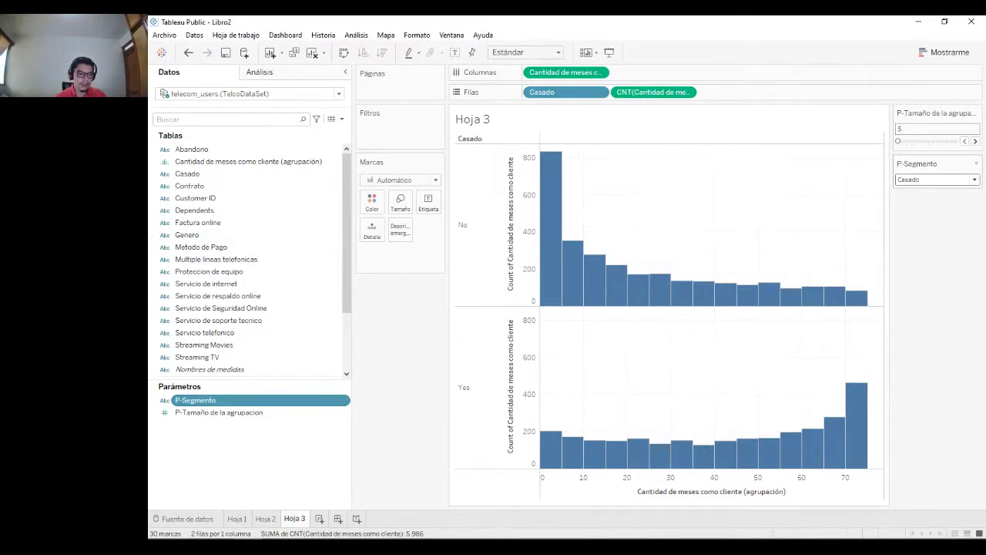
# Step: Try other options in the P-Segmento control, including Contrato, and return it to Casado
pyautogui.scroll(-1, 917, 179)
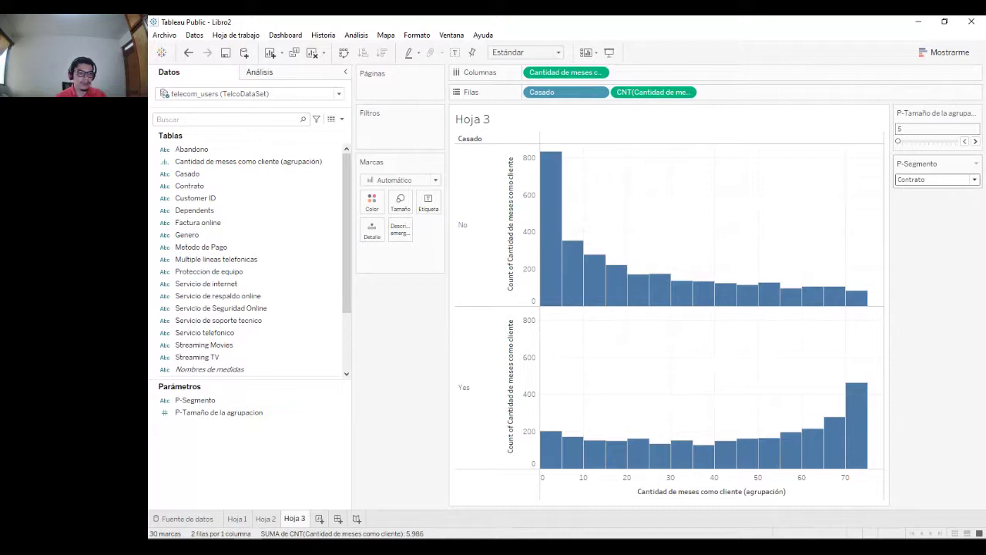
pyautogui.press('m')
pyautogui.press('c')
pyautogui.hotkey('alt', 'Tab')
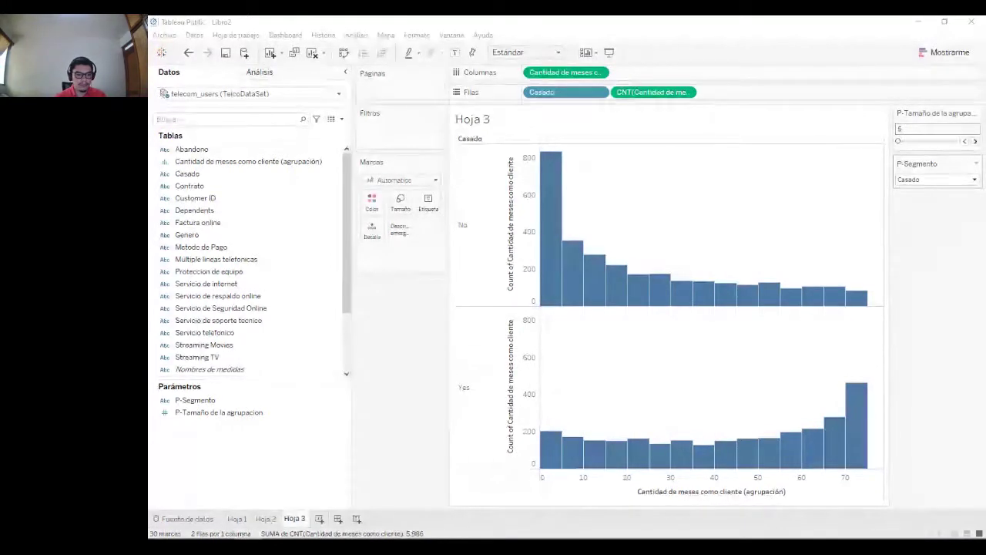
# Step: Start a new calculated field with an if condition comparing [P-Segmento] with the text Contrato
pyautogui.click(344, 128)
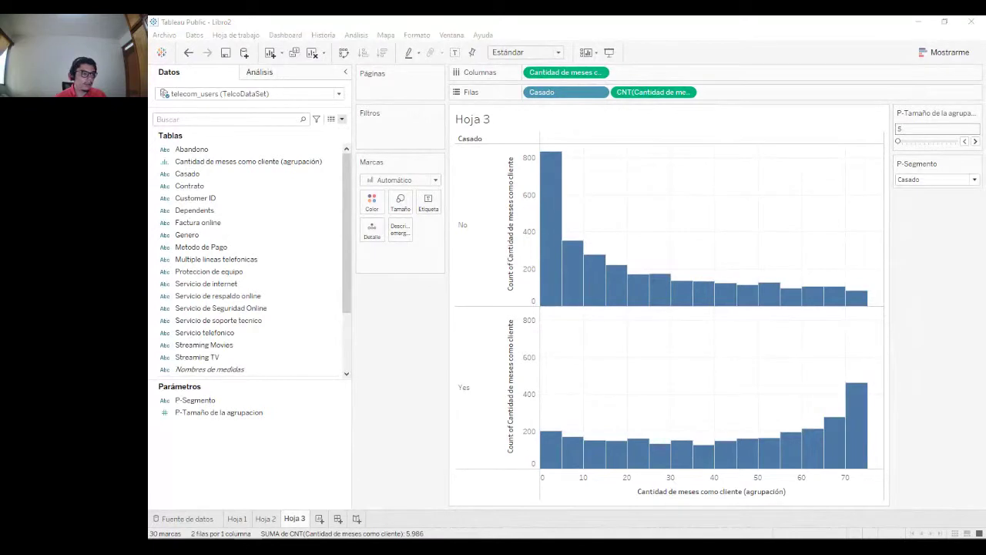
pyautogui.click(770, 229)
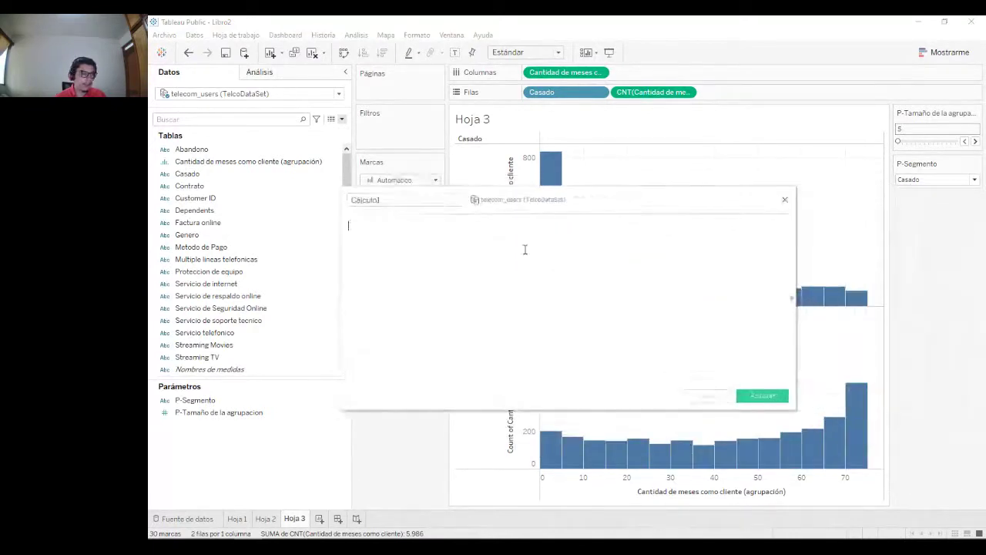
pyautogui.write('if')
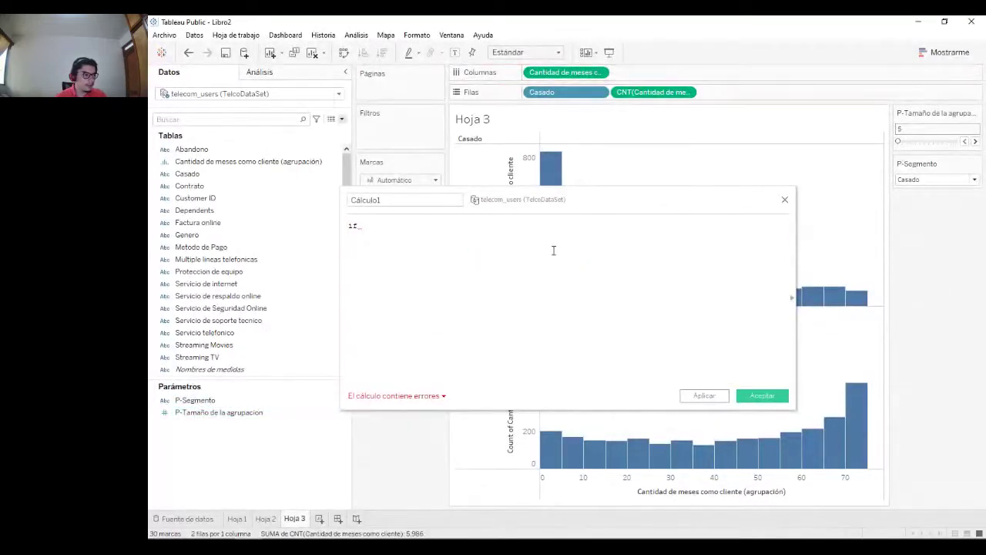
pyautogui.moveTo(185, 400); pyautogui.dragTo(401, 335)
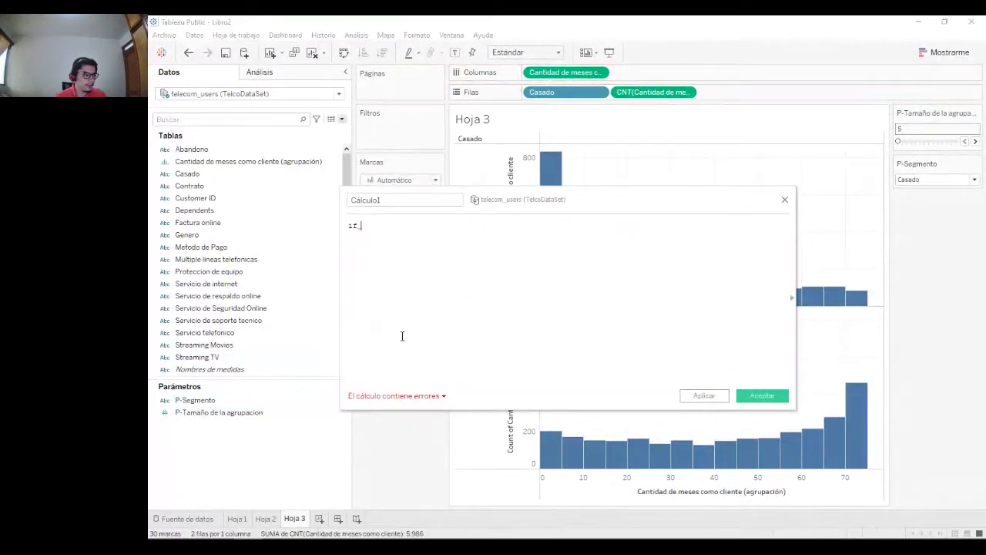
pyautogui.write('p')
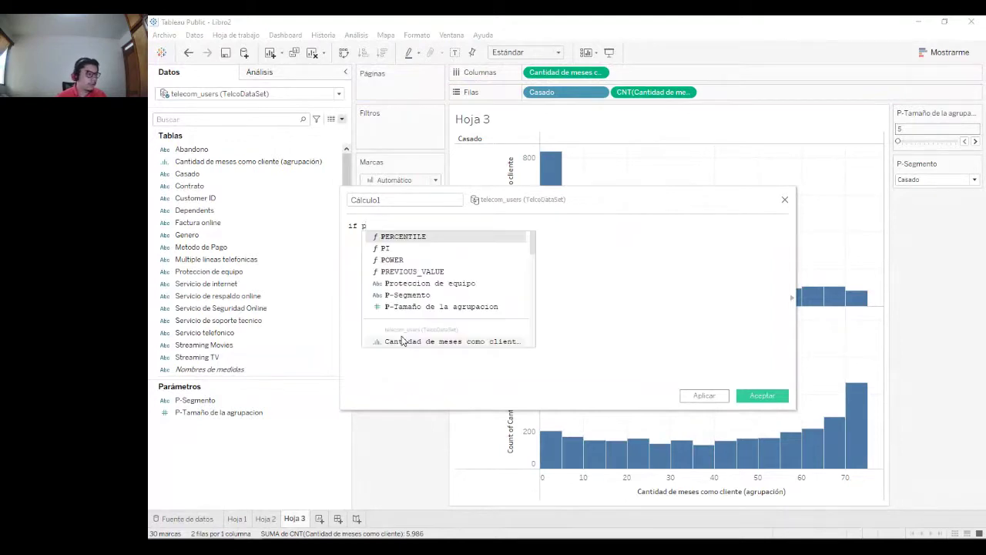
pyautogui.click(414, 295)
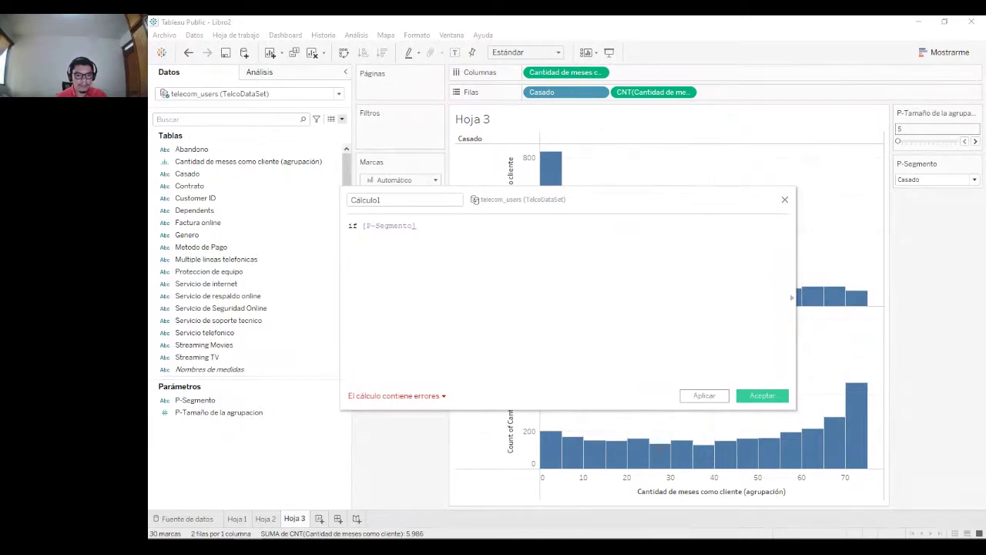
pyautogui.write("='")
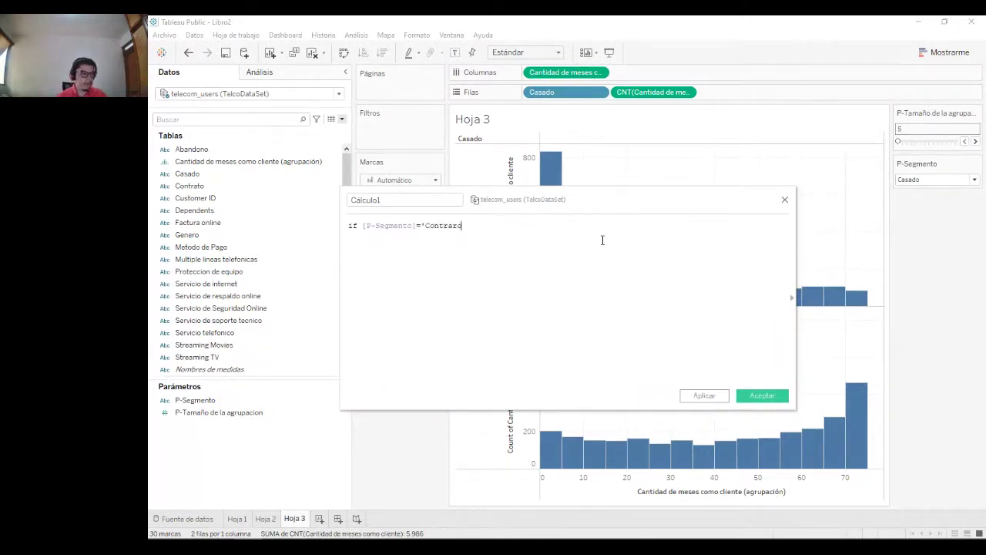
pyautogui.write('Contraro')
pyautogui.press('BackSpace')
pyautogui.press('BackSpace')
pyautogui.write('to')
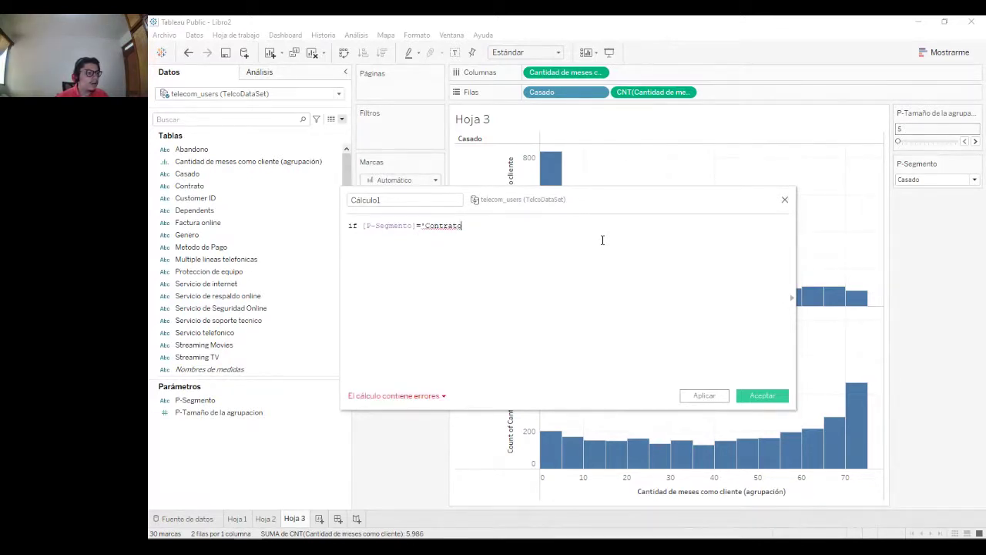
# Step: Enclose Contrato in single quotes in the first condition and complete the branch with then [Contrato]
pyautogui.press('Left')
pyautogui.press('Left')
pyautogui.press('Left')
pyautogui.press('Left')
pyautogui.press('Left')
pyautogui.press('Left')
pyautogui.press('Left')
pyautogui.press('Left')
pyautogui.press('Left')
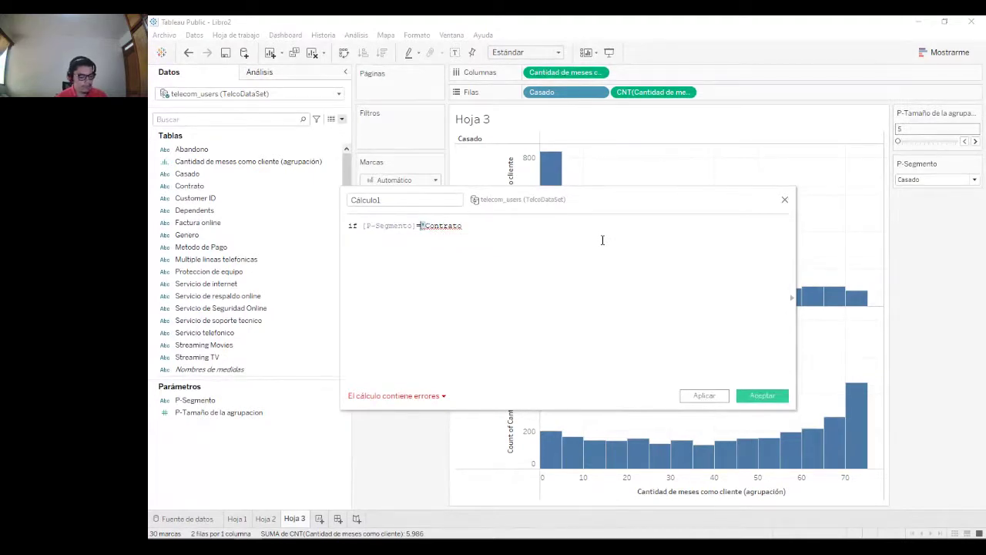
pyautogui.press('Delete')
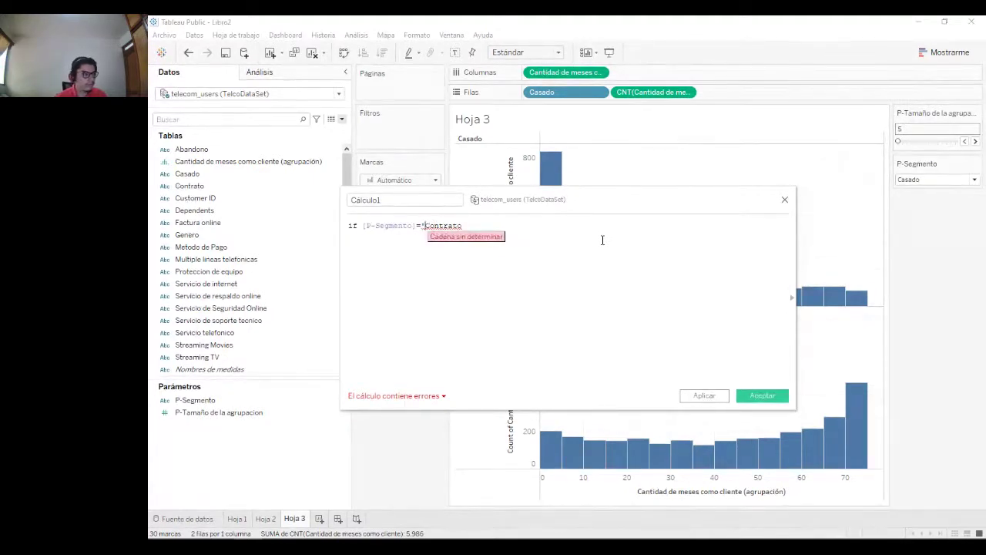
pyautogui.write("'")
pyautogui.press('End')
pyautogui.write("'  th")
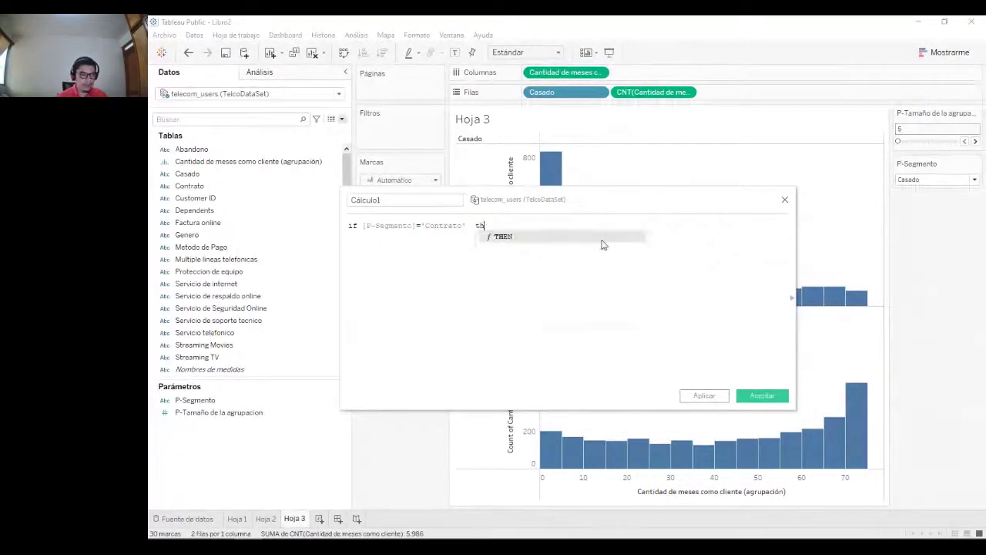
pyautogui.write('en cont')
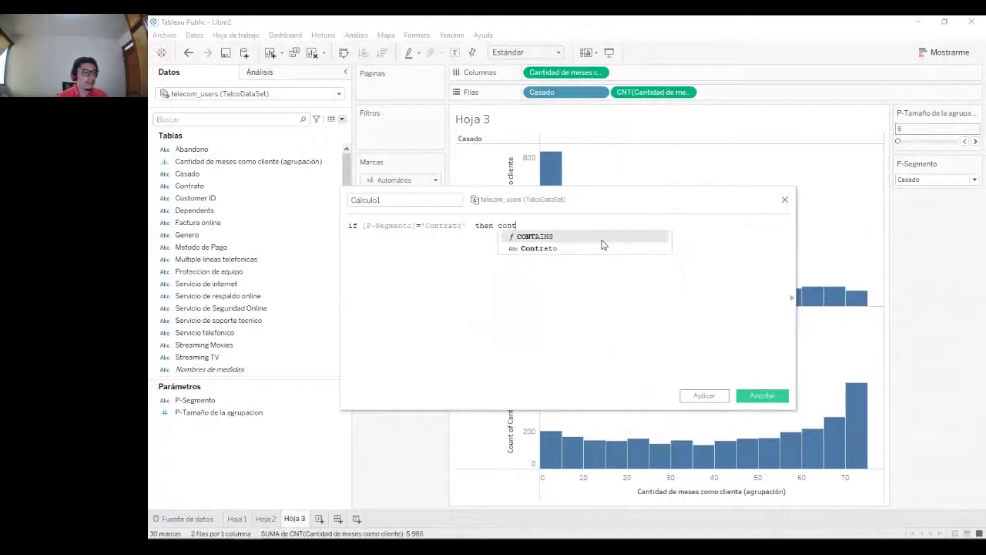
pyautogui.click(583, 248)
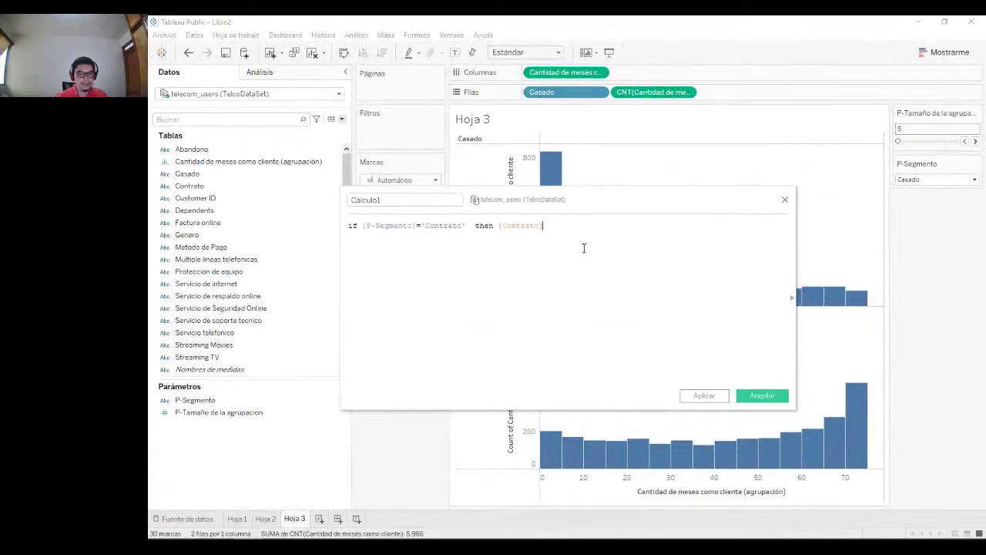
# Step: Add the second branch ELSEIF [P-Segmento]='Casado' then [Casado] to the formula
pyautogui.write('el')
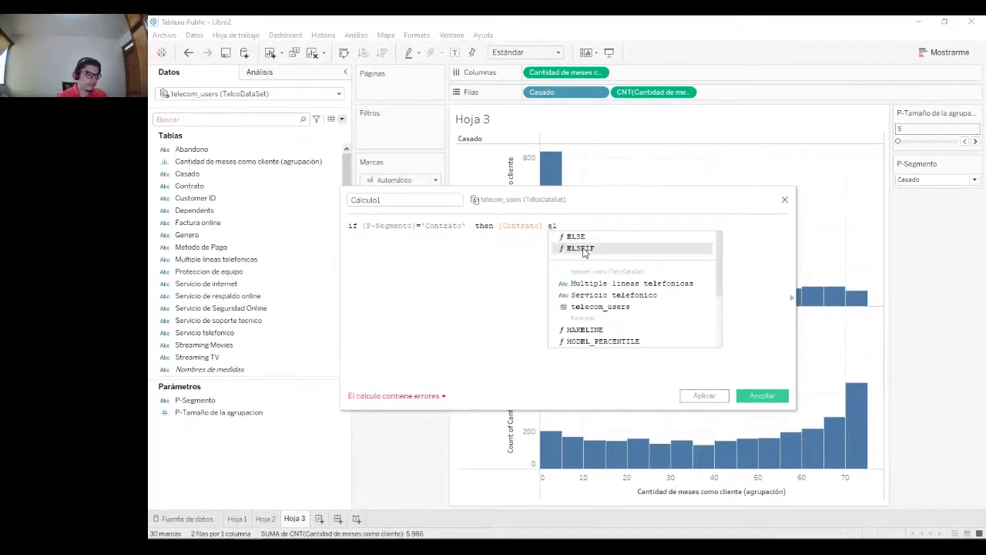
pyautogui.click(584, 249)
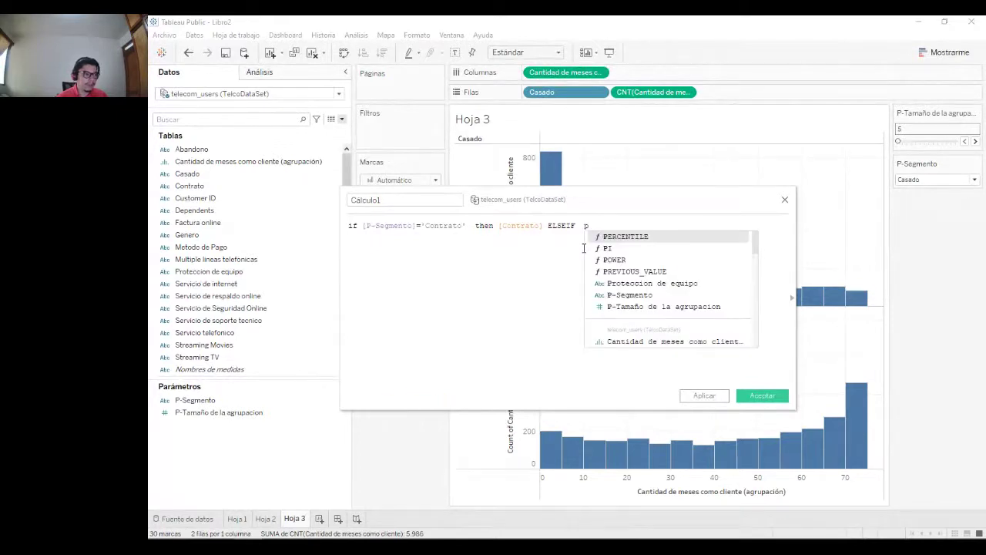
pyautogui.doubleClick(640, 296)
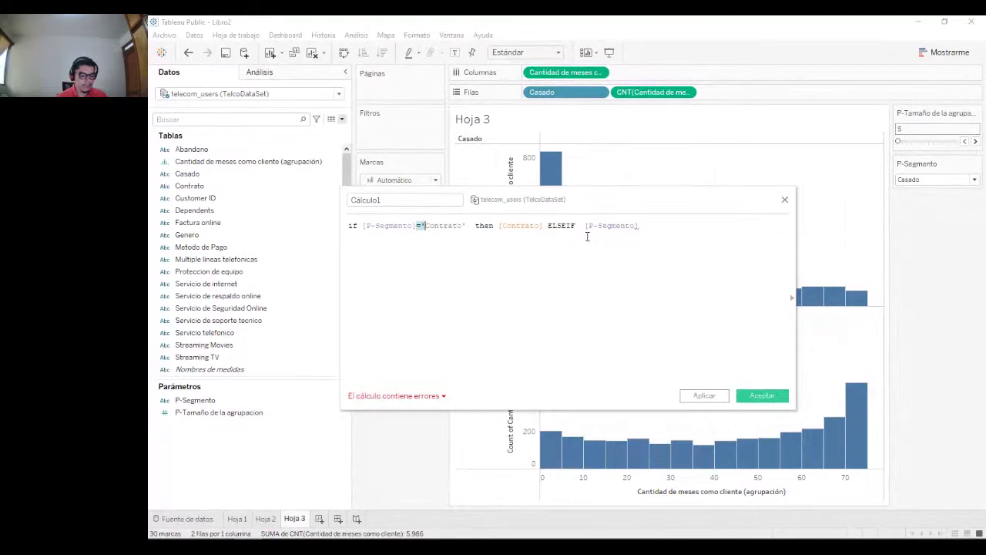
pyautogui.click(699, 229)
pyautogui.write("='")
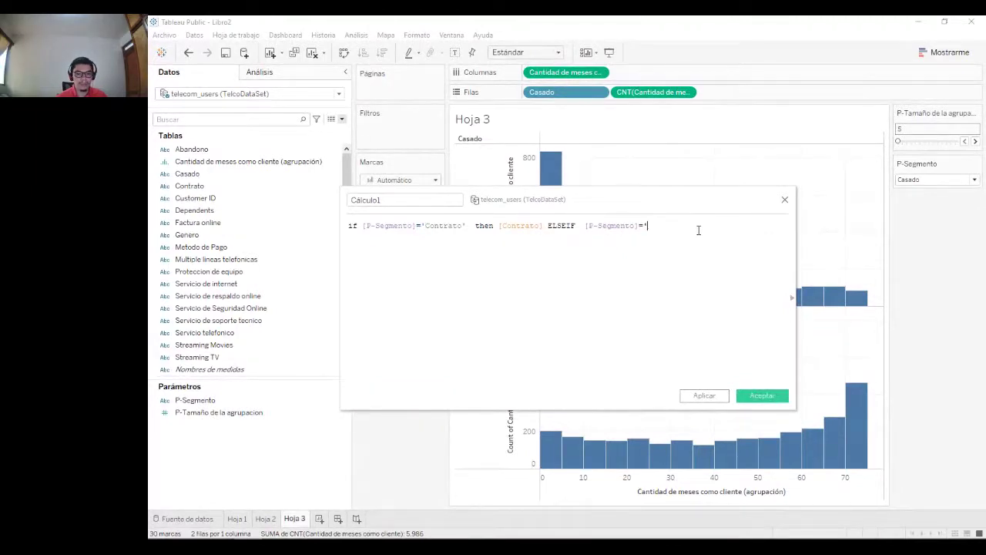
pyautogui.write('Casado')
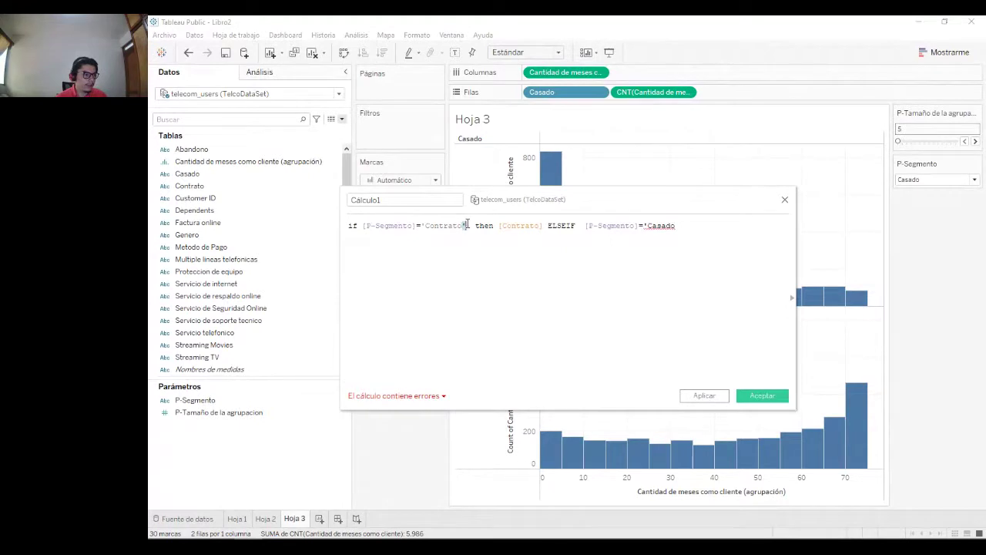
pyautogui.click(704, 232)
pyautogui.write("'")
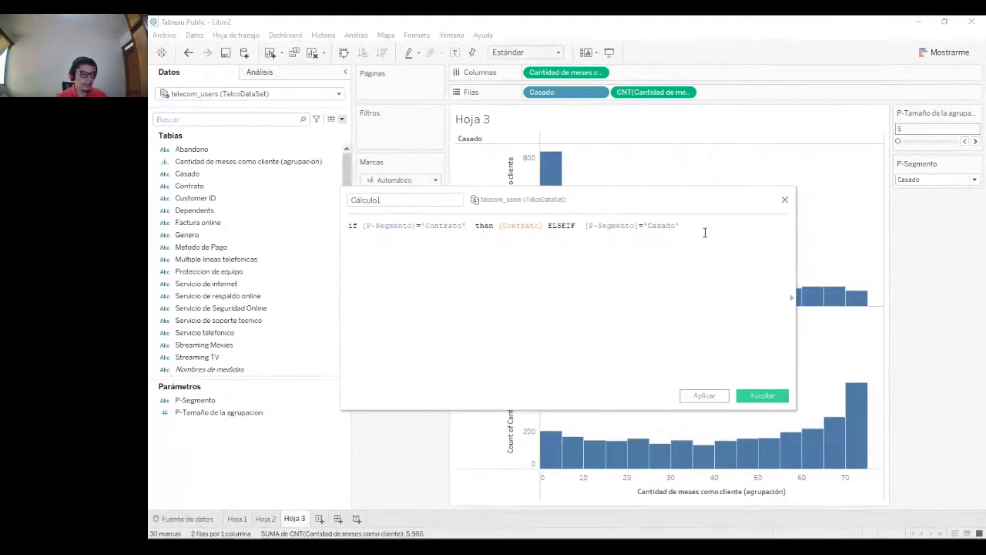
pyautogui.write(' e')
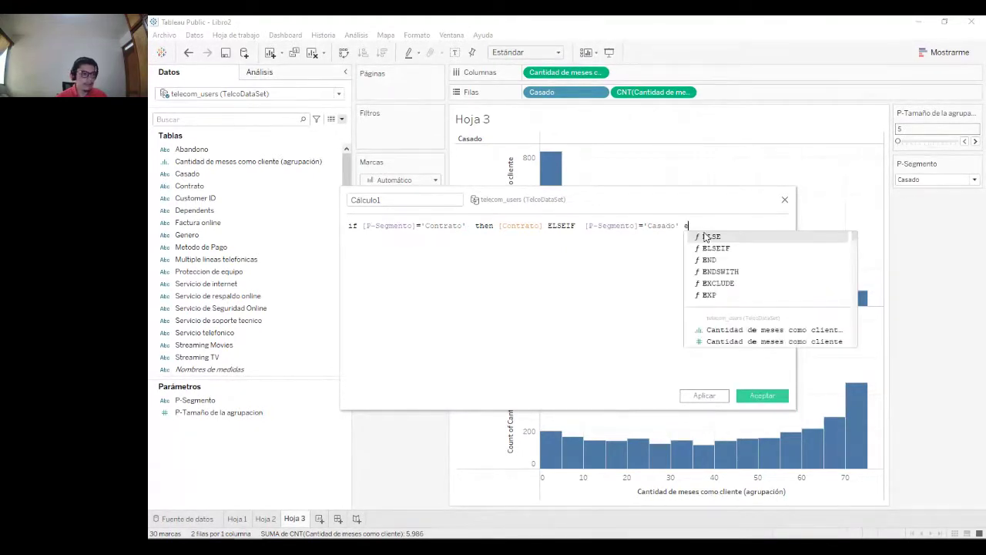
pyautogui.press('BackSpace')
pyautogui.write('then ca')
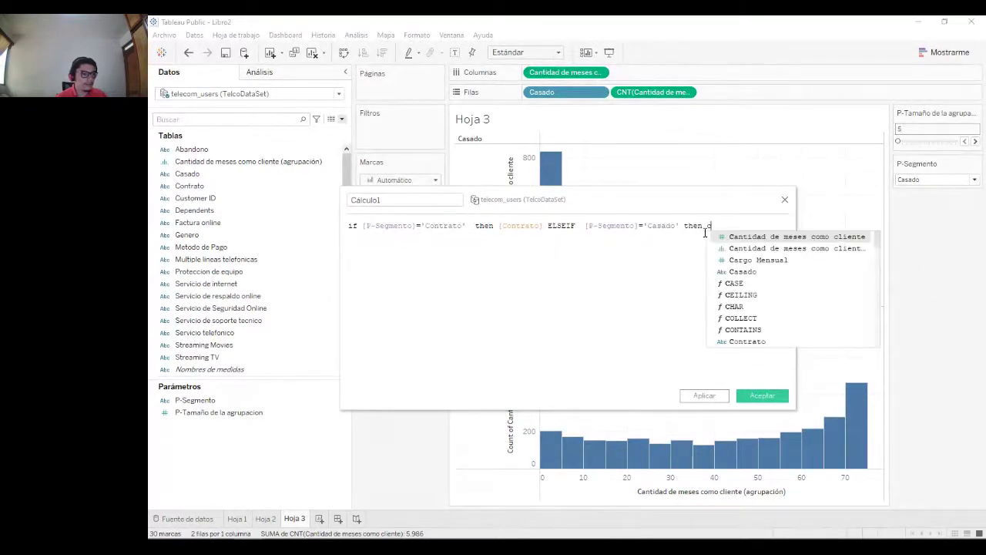
pyautogui.click(735, 273)
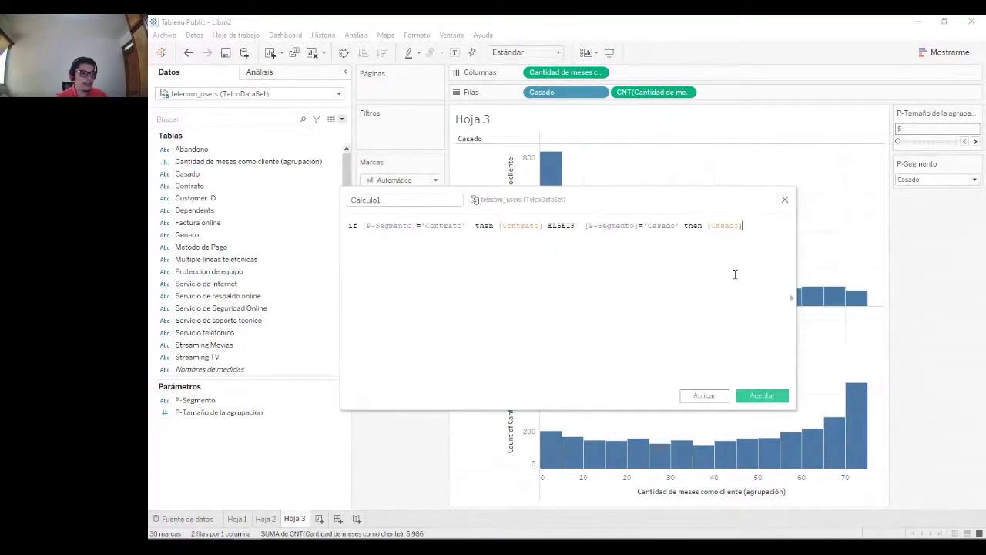
# Step: Finish the formula with ELSE [Metodo de Pago] END and review the whole expression
pyautogui.write('el')
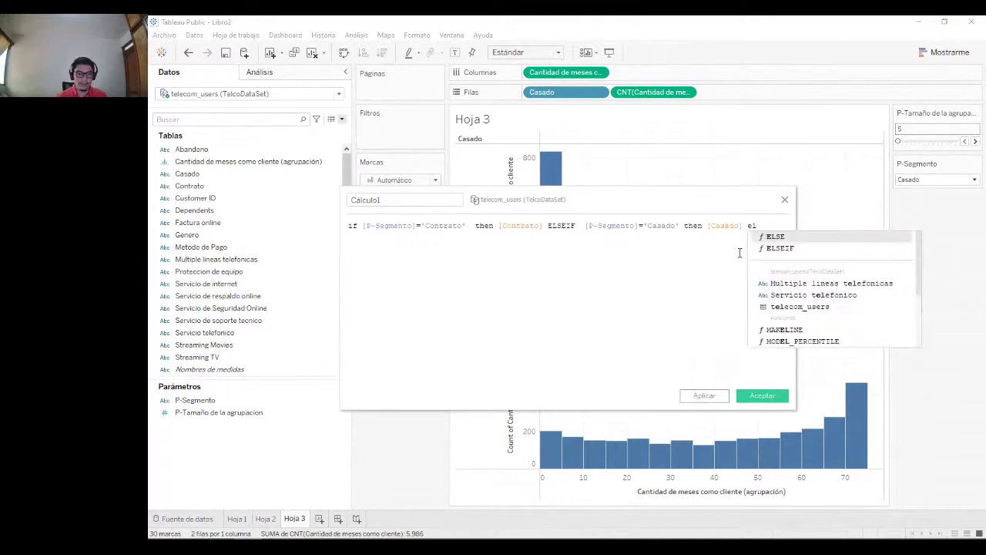
pyautogui.press('Return')
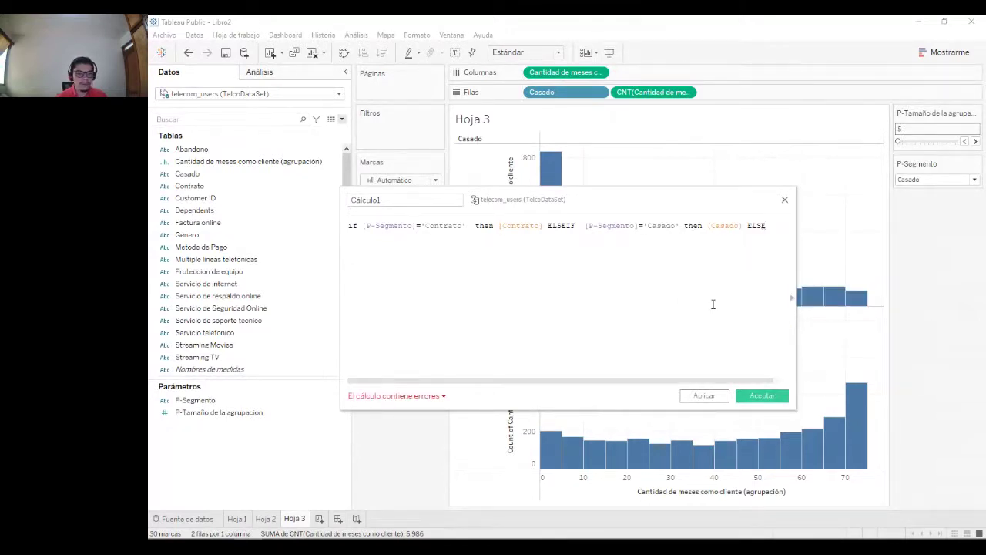
pyautogui.write('met')
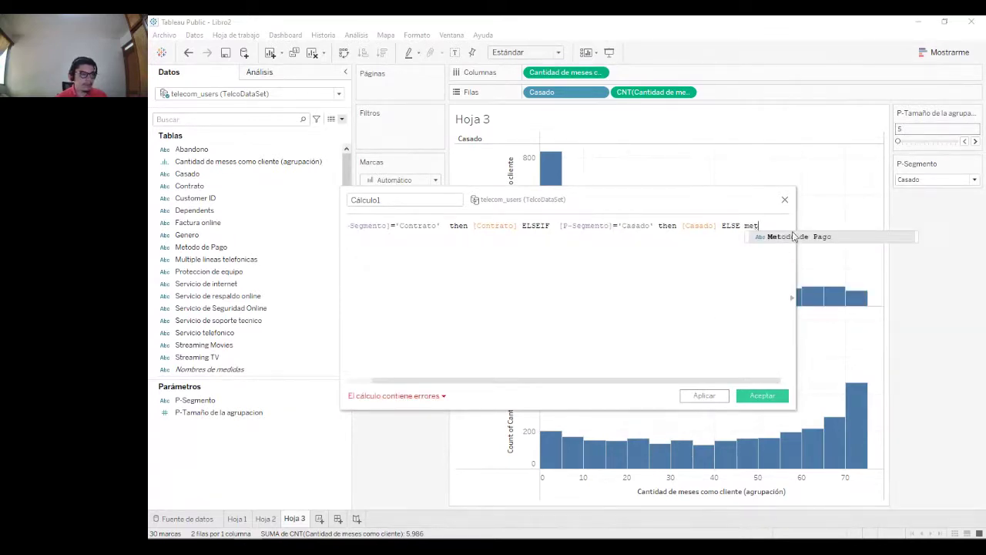
pyautogui.doubleClick(795, 235)
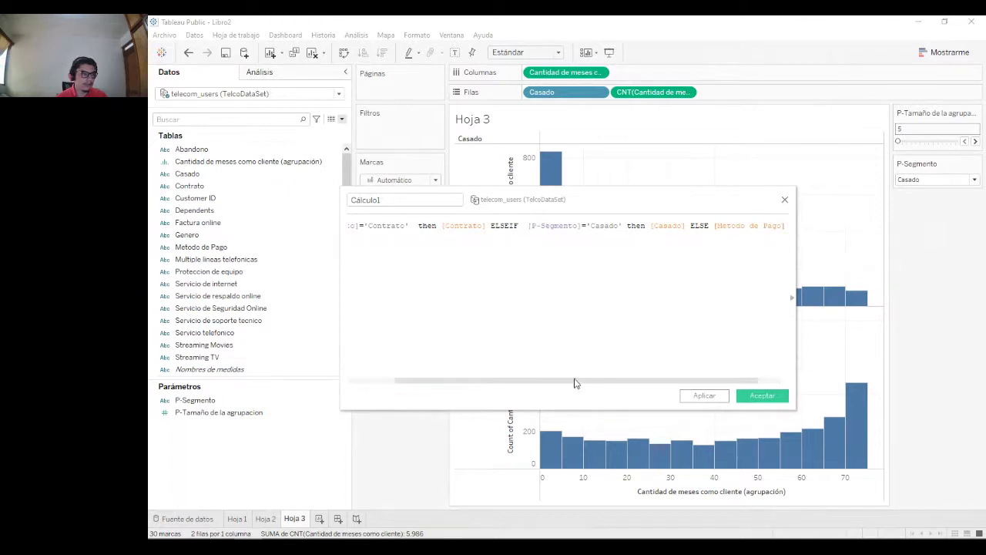
pyautogui.moveTo(574, 383); pyautogui.dragTo(605, 385)
pyautogui.write('end')
pyautogui.press('Return')
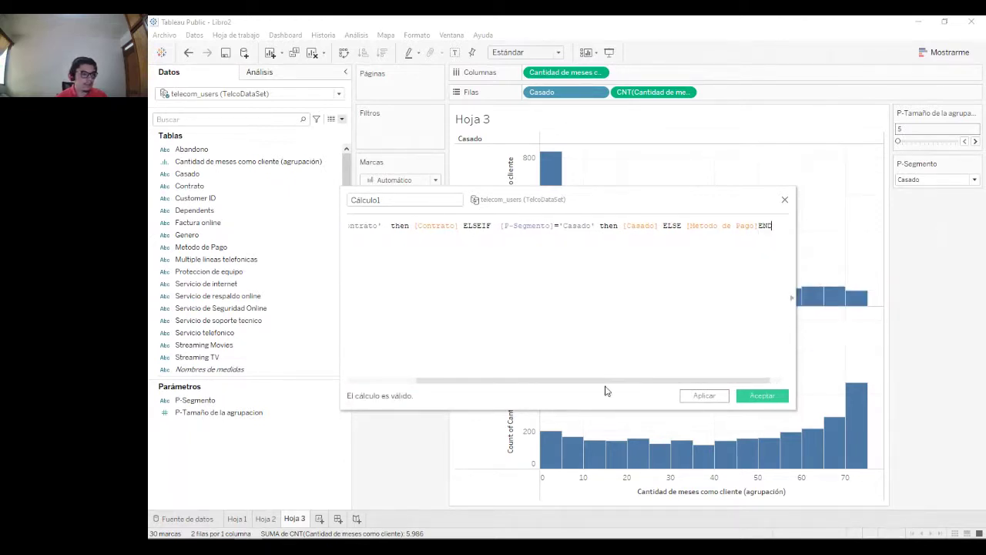
pyautogui.moveTo(599, 382); pyautogui.dragTo(678, 385)
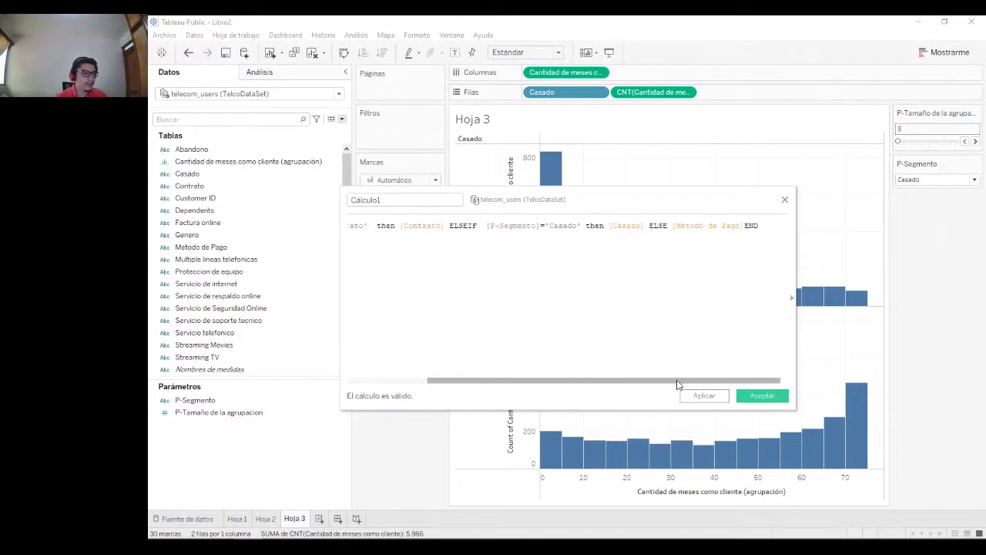
pyautogui.moveTo(616, 385); pyautogui.dragTo(431, 385)
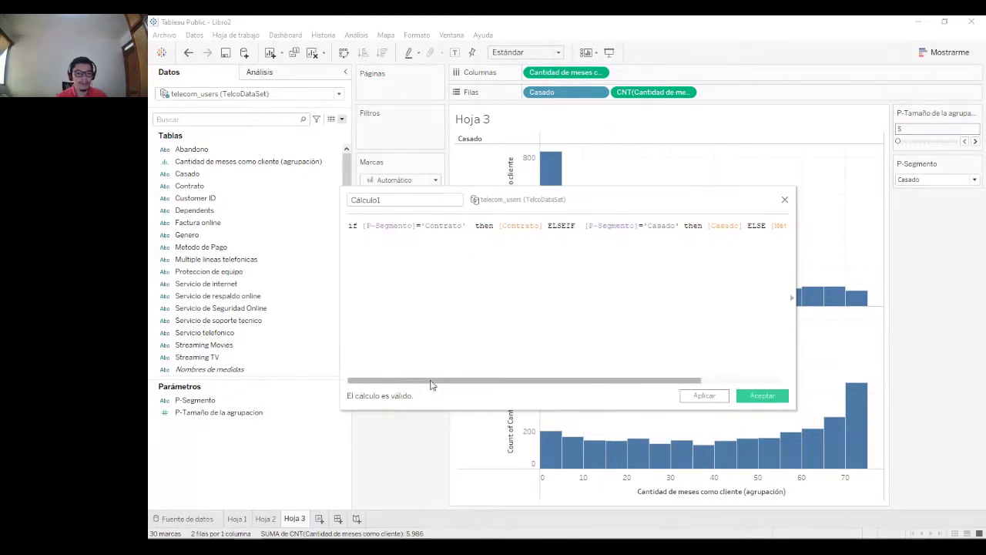
# Step: Name the calculated field C-Tipo de viz and save it
pyautogui.click(385, 200)
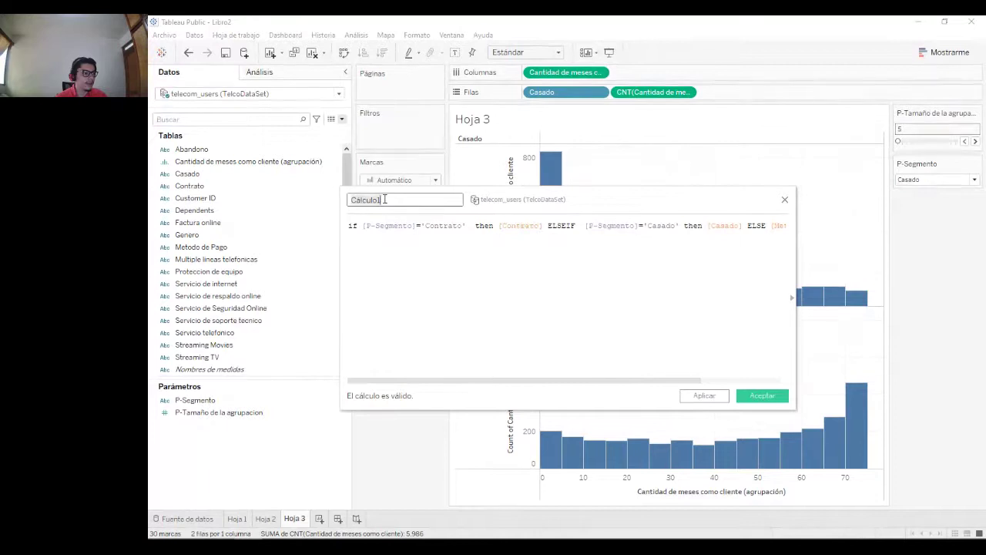
pyautogui.write('C')
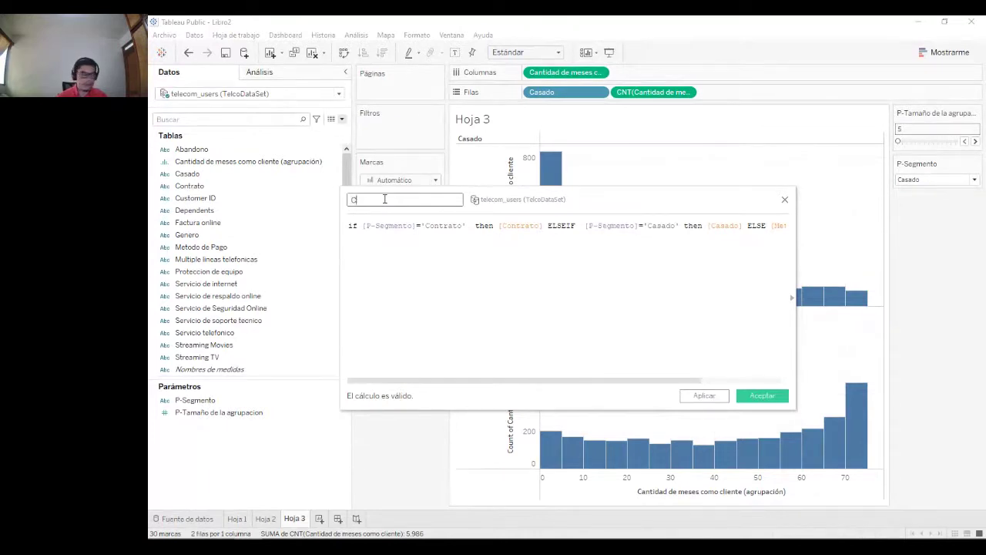
pyautogui.write('-Tipo de viz')
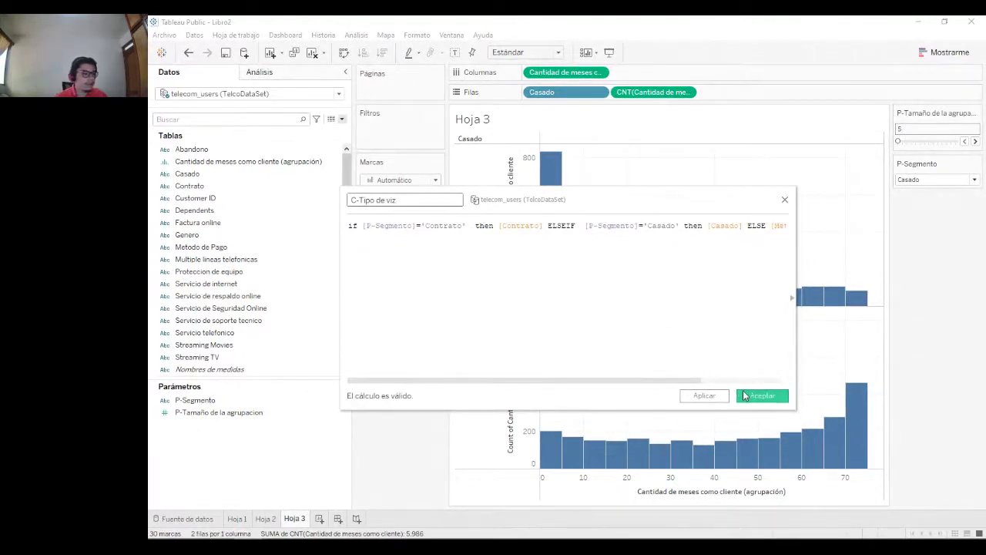
pyautogui.click(745, 396)
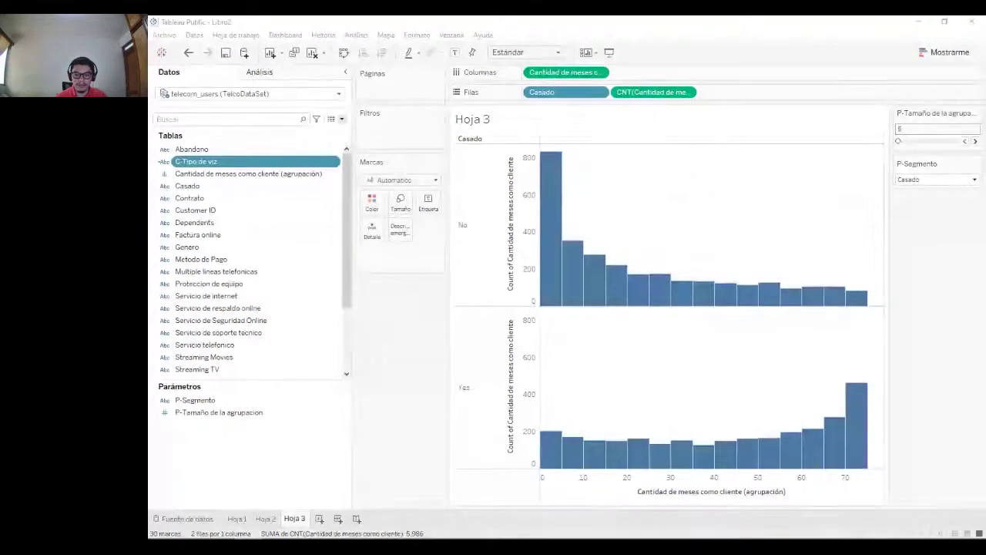
# Step: Replace the Casado field on Rows with the calculated field C-Tipo de viz
pyautogui.click(252, 163)
pyautogui.moveTo(253, 164)
pyautogui.mouseDown()
pyautogui.moveTo(388, 150)
pyautogui.moveTo(606, 90)
pyautogui.moveTo(369, 160)
pyautogui.moveTo(260, 163)
pyautogui.mouseUp()
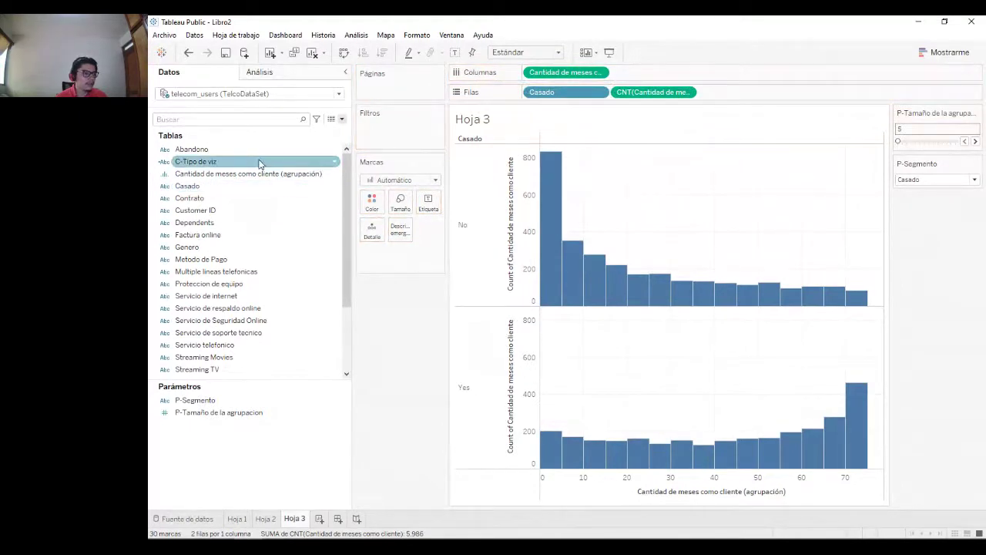
pyautogui.doubleClick(260, 163)
pyautogui.moveTo(542, 92); pyautogui.dragTo(378, 347)
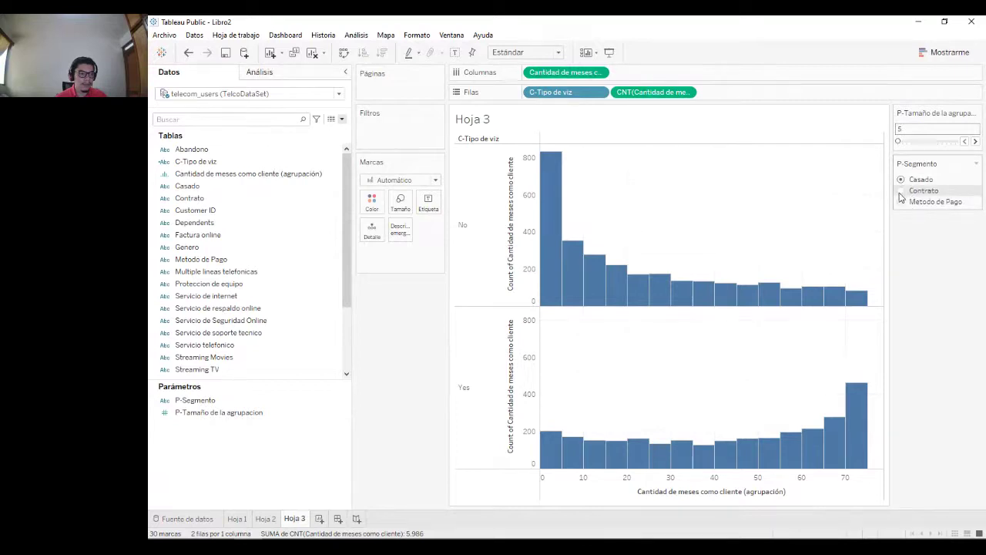
# Step: Test the P-Segmento parameter by switching it to Contrato, Metodo de Pago, Contrato again and back to Casado
pyautogui.click(901, 191)
pyautogui.click(901, 202)
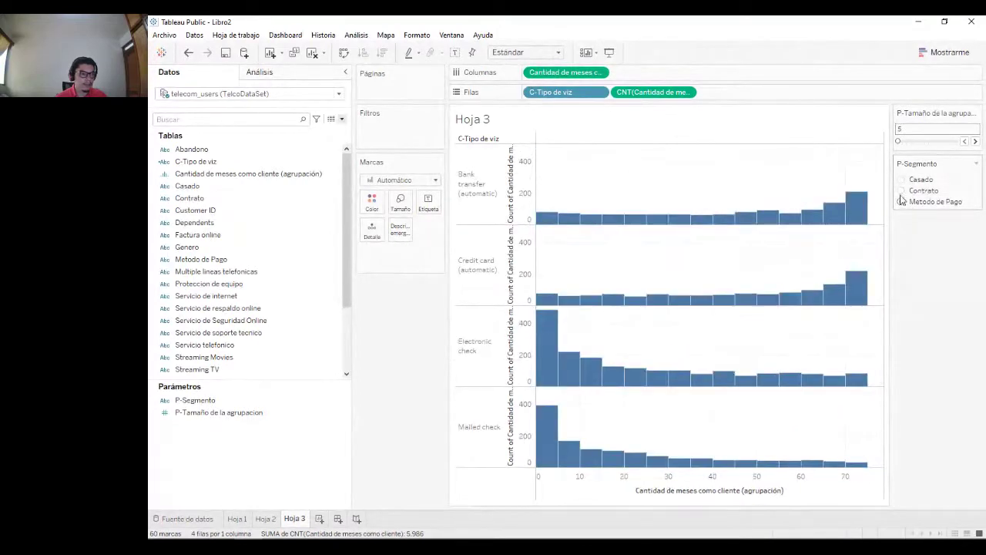
pyautogui.click(901, 191)
pyautogui.click(901, 179)
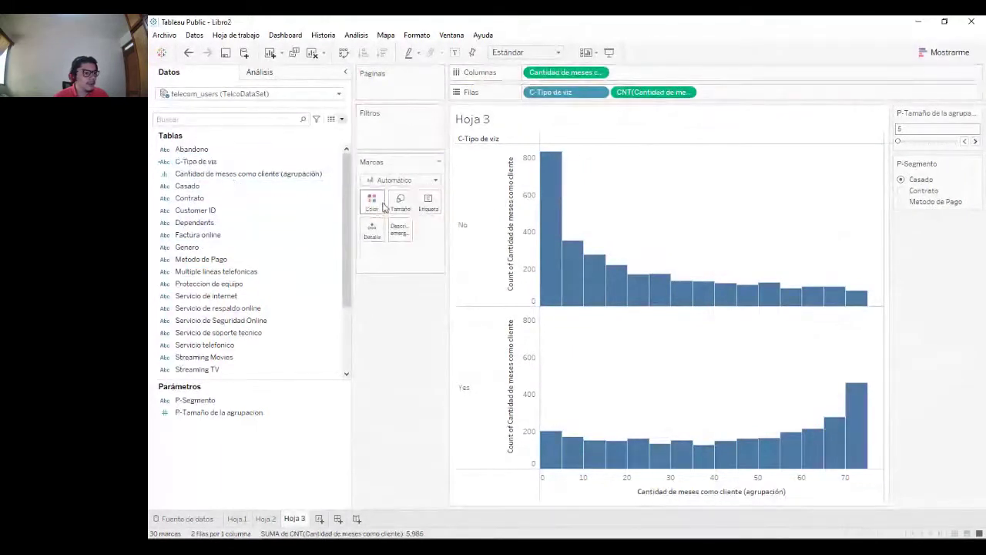
# Step: Color the histogram bars by C-Tipo de viz, keeping the field on Rows as well
pyautogui.moveTo(199, 161); pyautogui.dragTo(566, 145)
pyautogui.moveTo(550, 92); pyautogui.dragTo(345, 208)
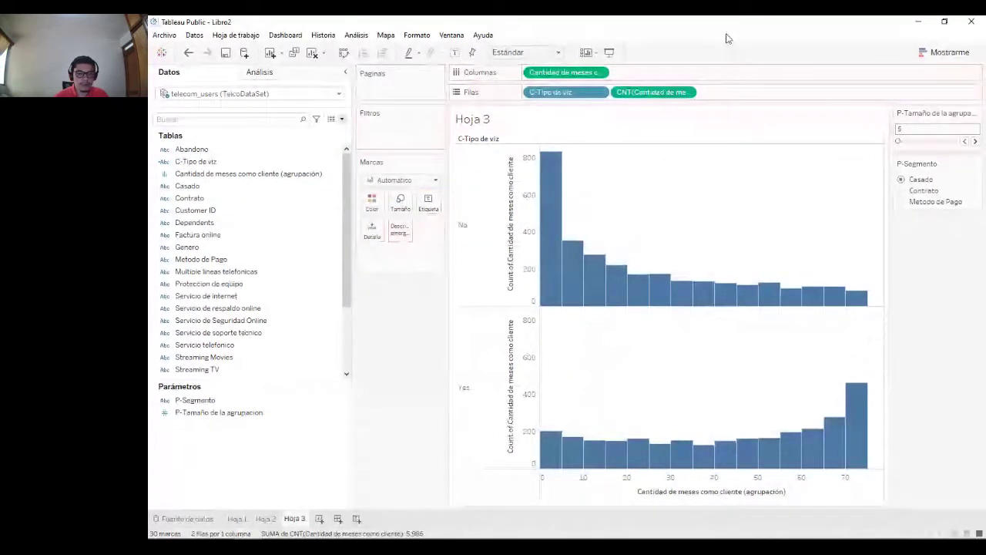
pyautogui.press('super+d')
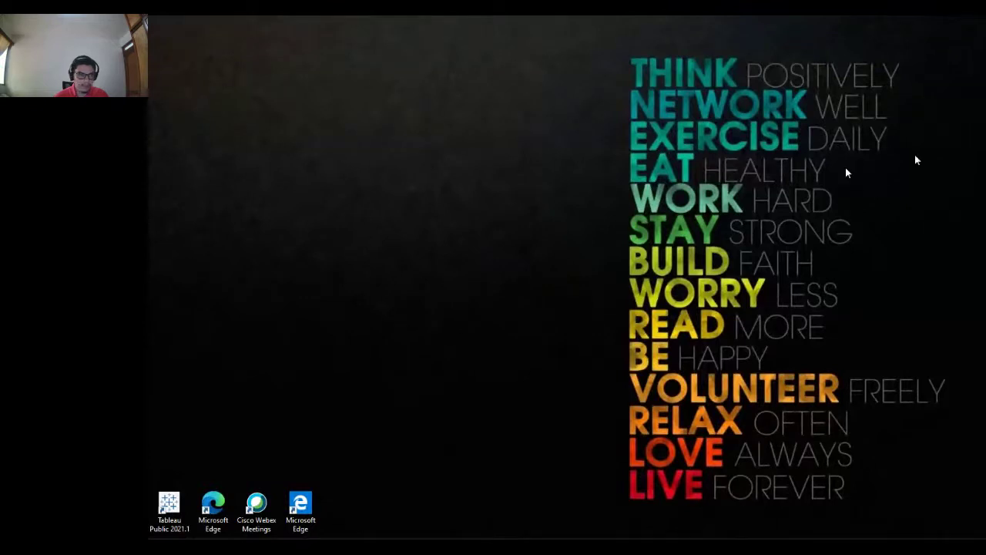
pyautogui.press('super+d')
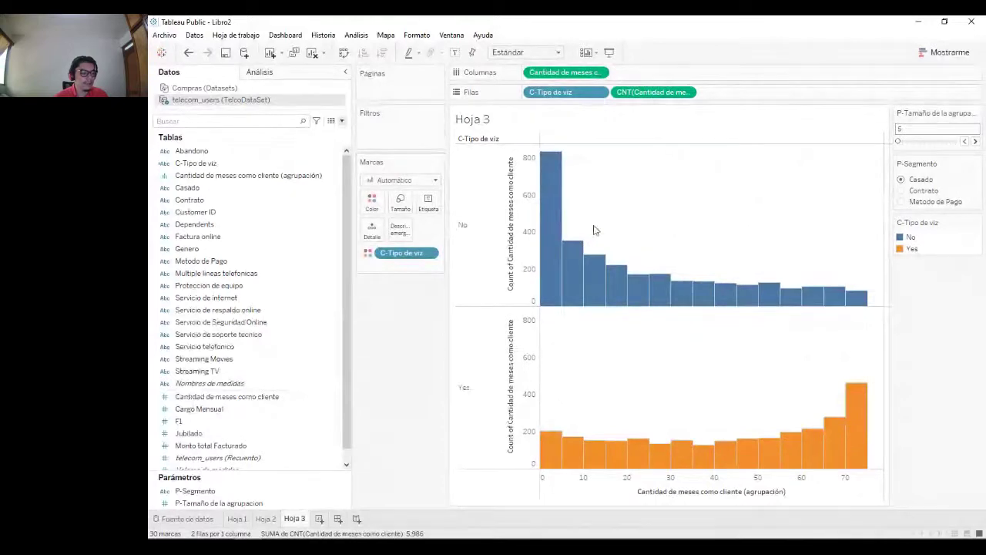
pyautogui.moveTo(207, 176); pyautogui.dragTo(227, 189)
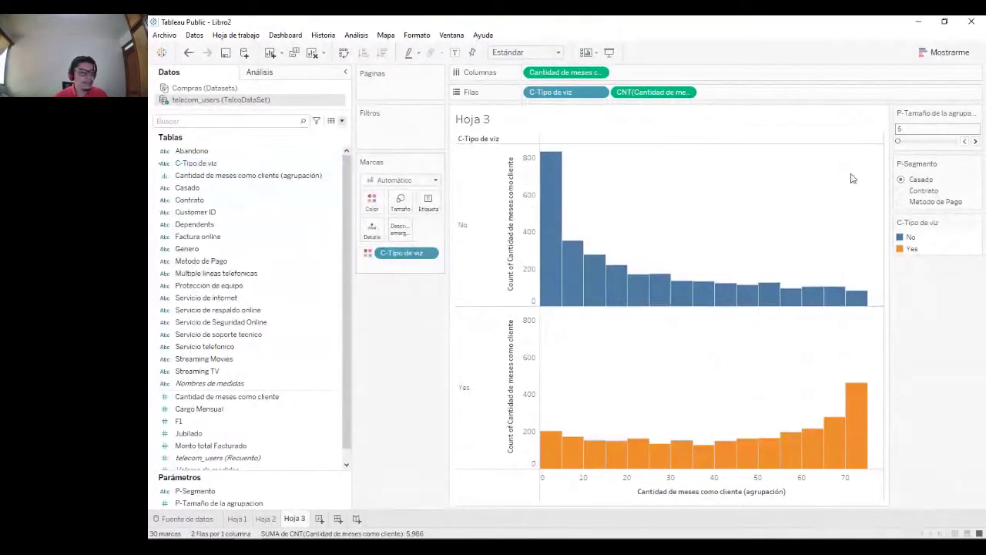
# Step: Vary the bin size parameter between 5 and 7, leave it at 7, and switch P-Segmento to Contrato and finally Metodo de Pago
pyautogui.click(974, 142)
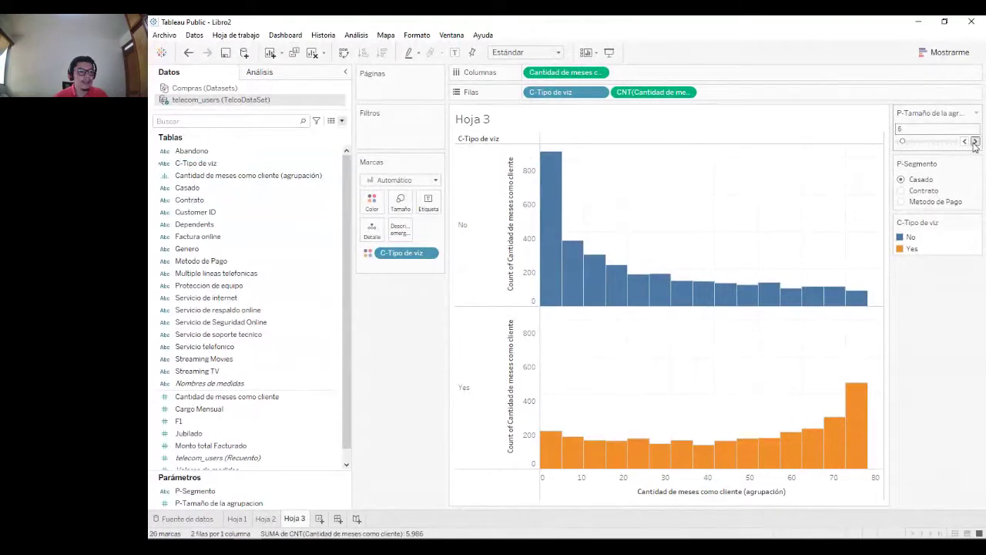
pyautogui.click(975, 142)
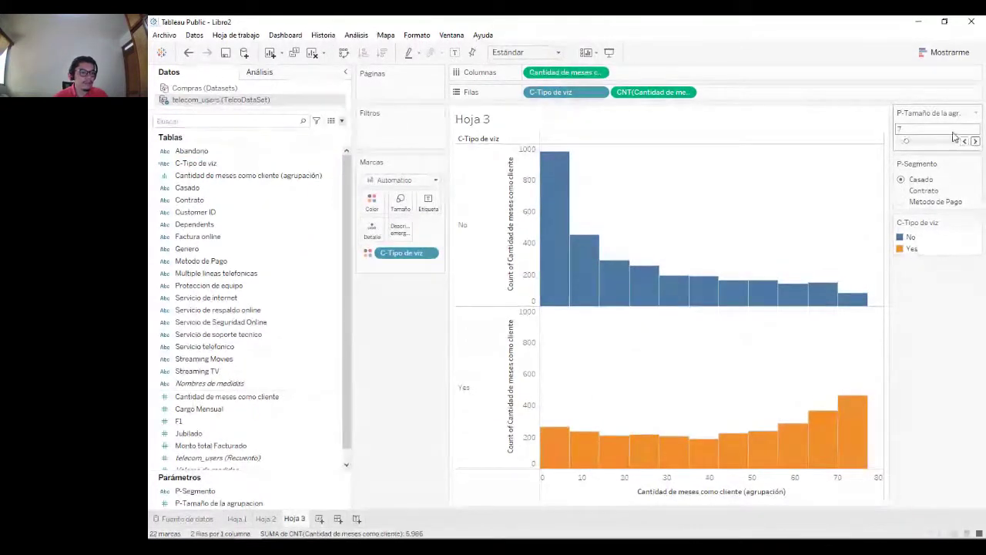
pyautogui.click(965, 142)
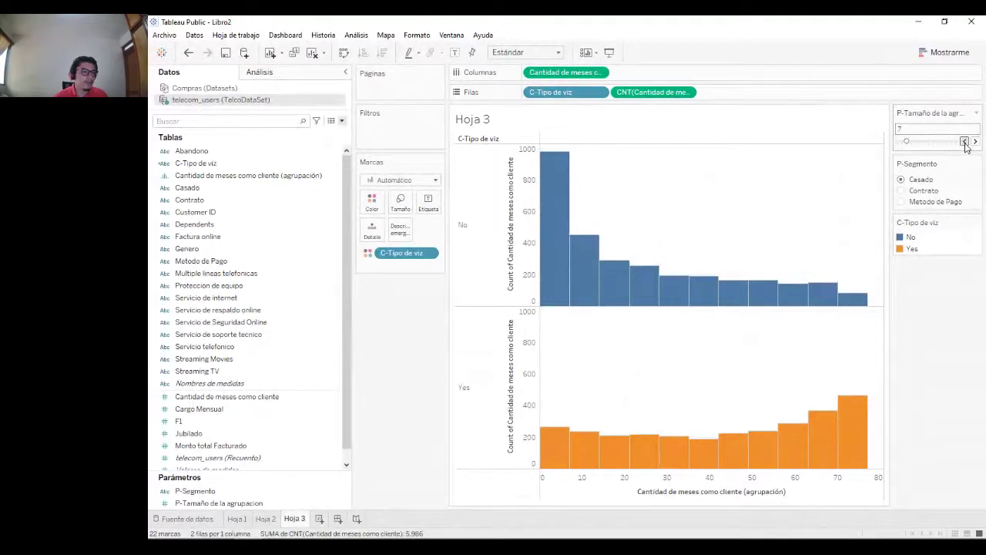
pyautogui.click(964, 142)
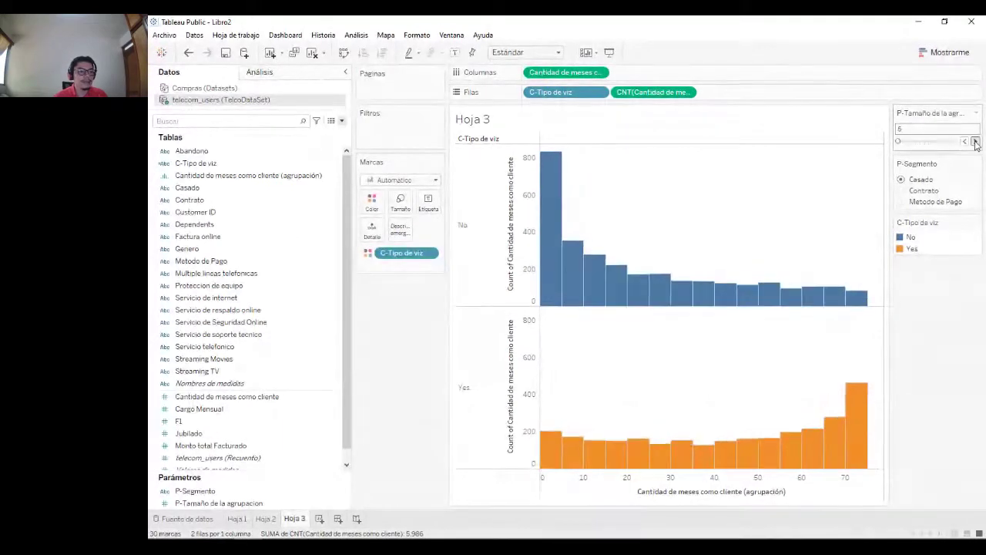
pyautogui.click(975, 142)
pyautogui.click(975, 141)
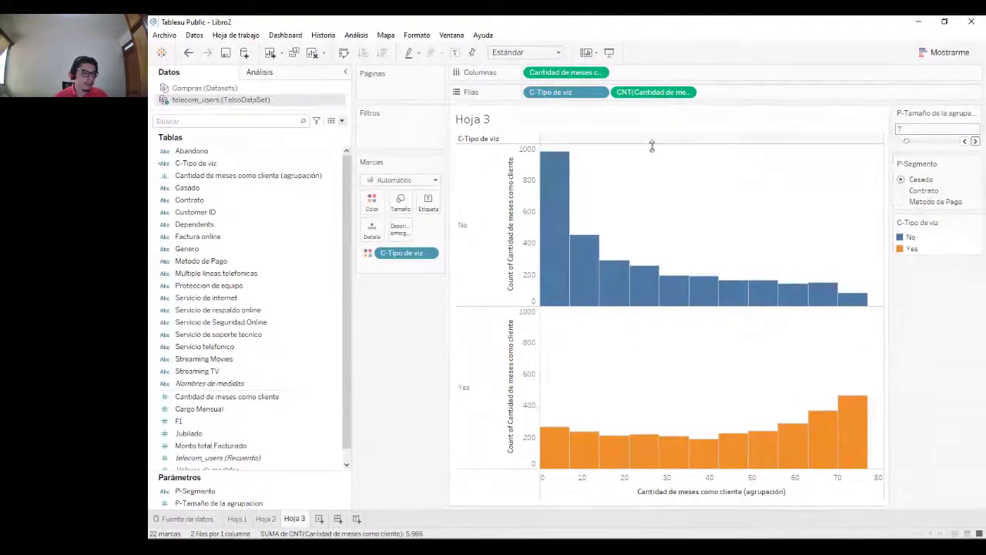
pyautogui.click(901, 191)
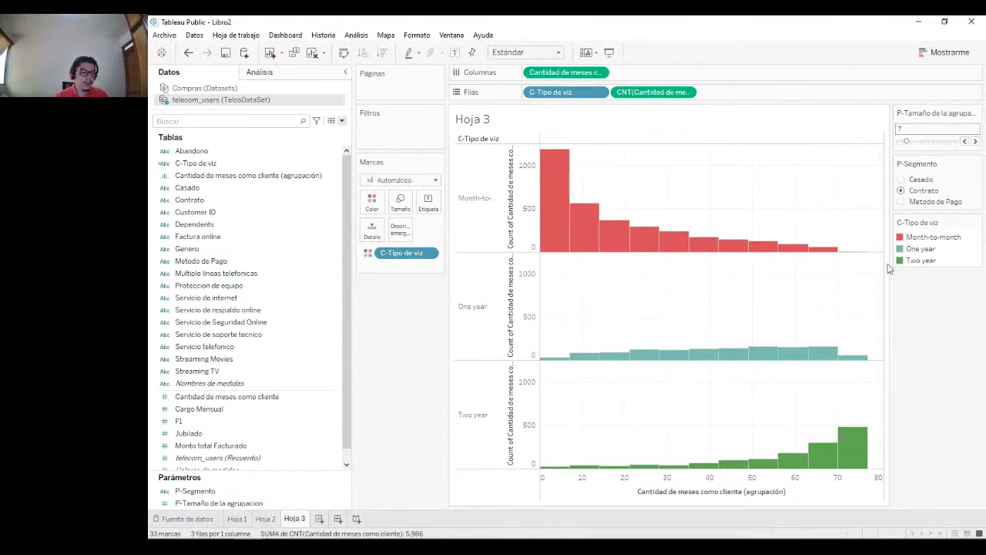
pyautogui.click(901, 202)
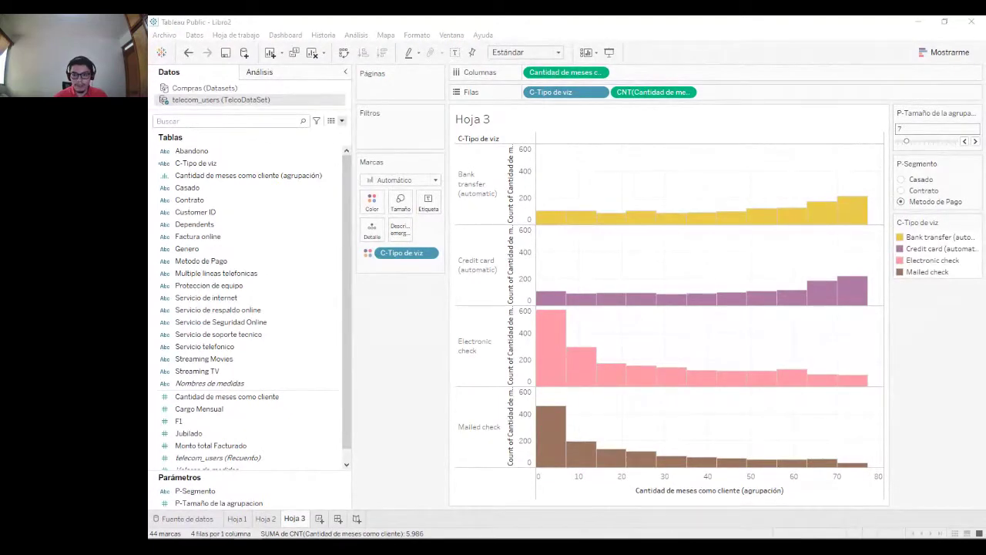
# Step: In the USER GROUP COMUNIDATOS workbook, set the Histograma dashboard's segment to Contrato and bin size to 7, and return to Libro2
pyautogui.moveTo(985, 324); pyautogui.dragTo(479, 16)
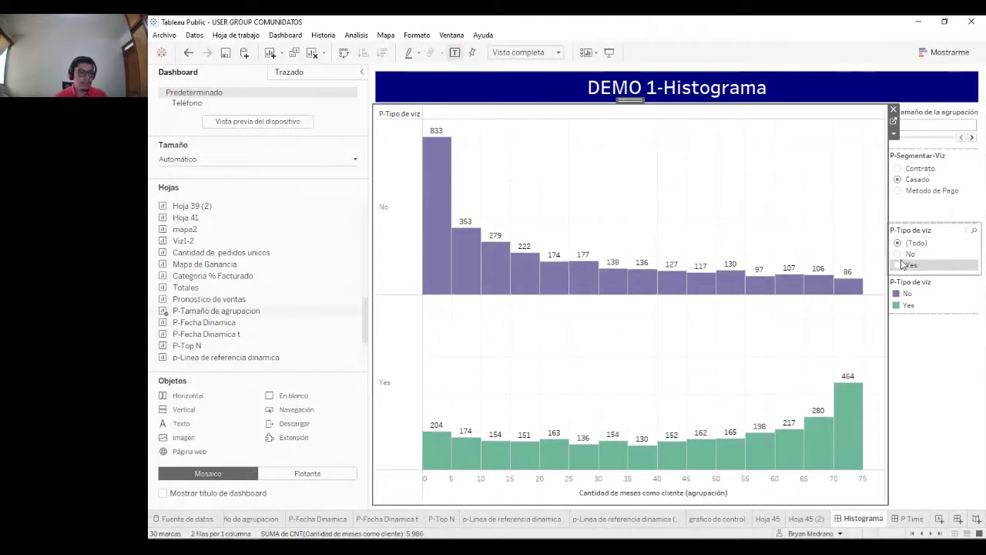
pyautogui.click(913, 178)
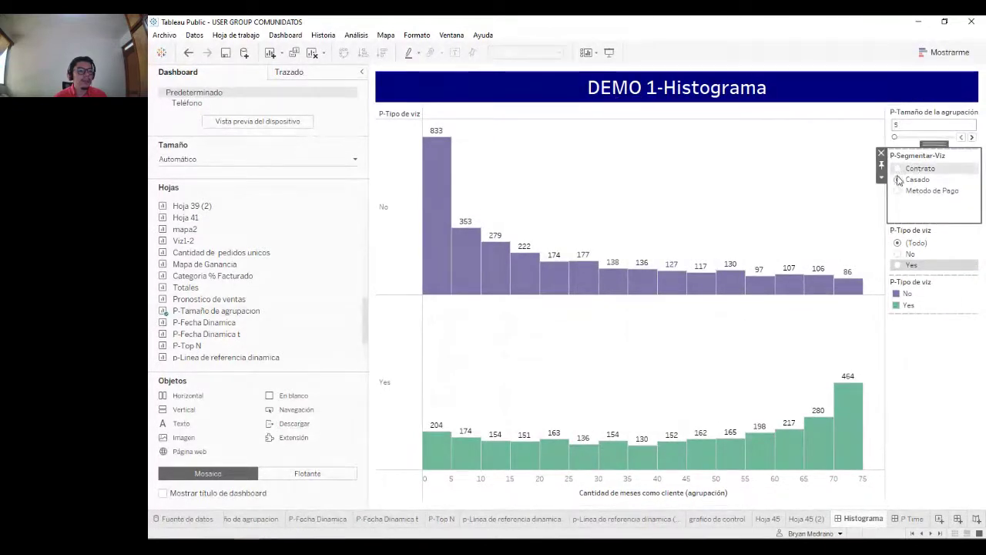
pyautogui.click(898, 170)
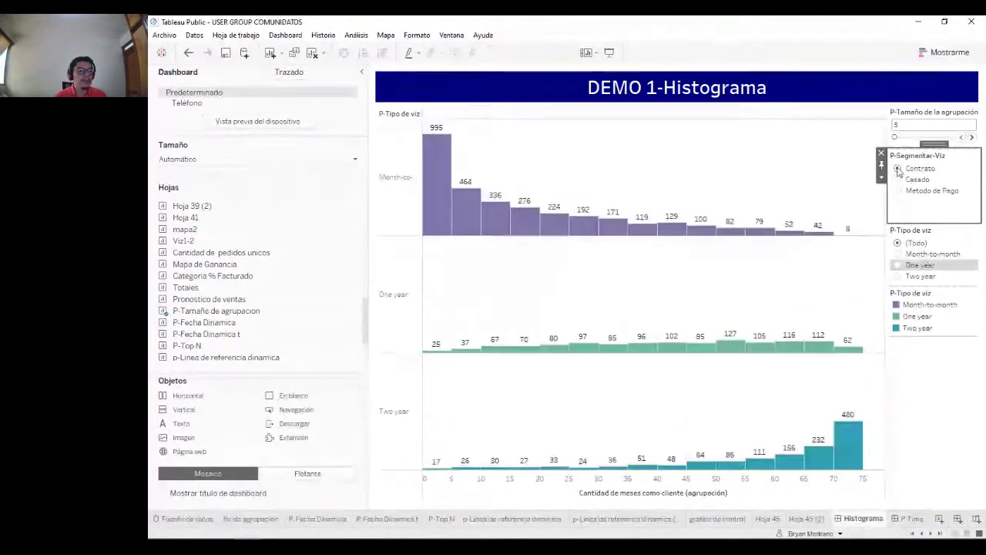
pyautogui.click(971, 137)
pyautogui.click(971, 137)
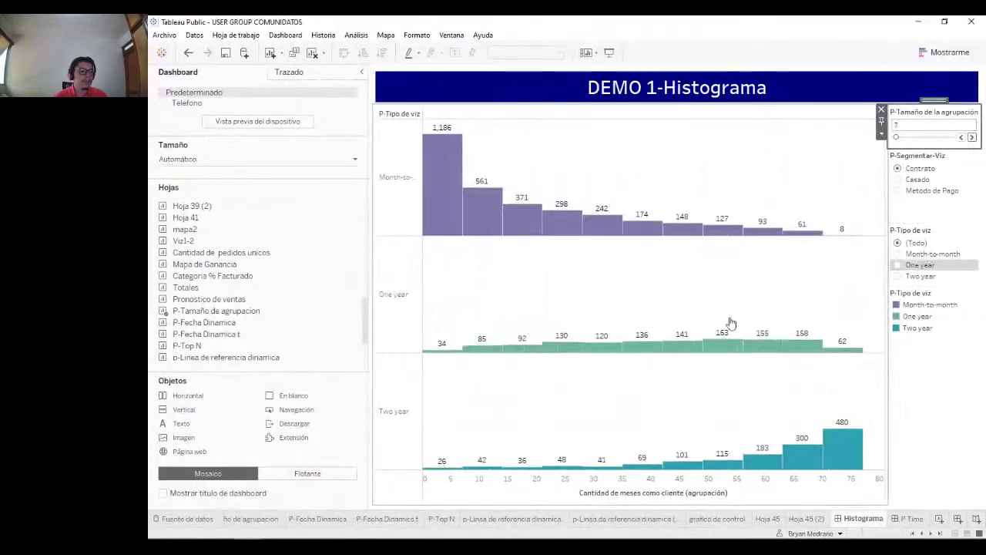
pyautogui.click(918, 22)
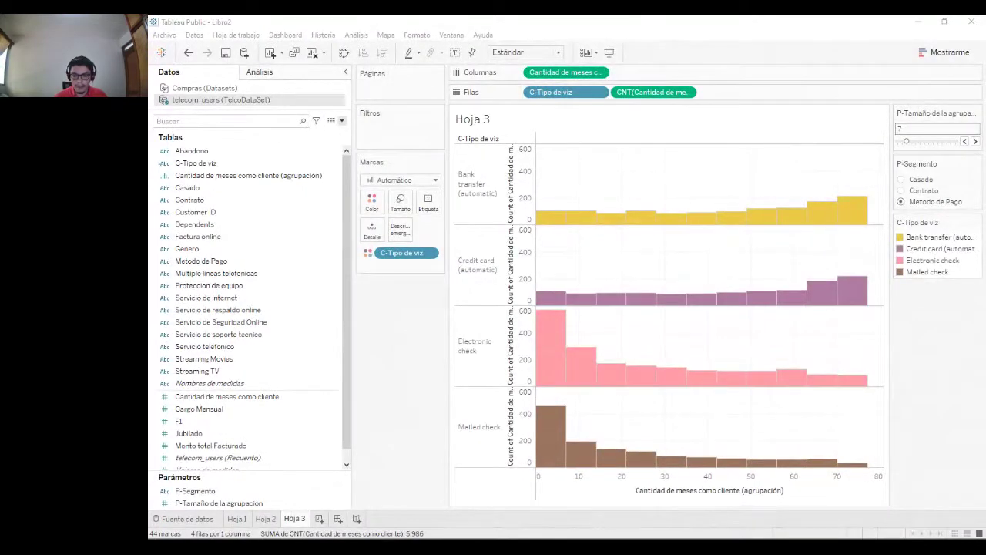
# Step: Create a new worksheet and select the Compras (Datasets) data source
pyautogui.click(318, 518)
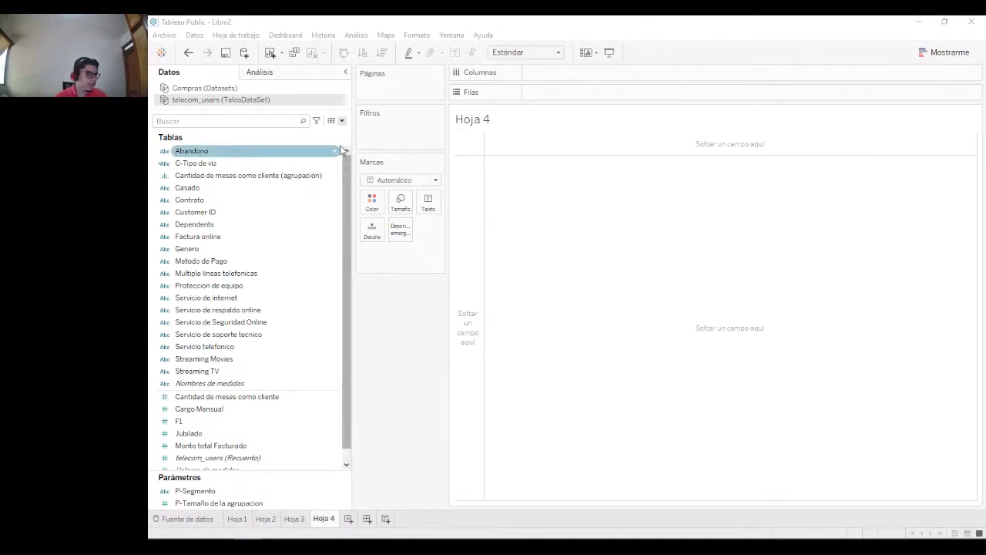
pyautogui.click(282, 89)
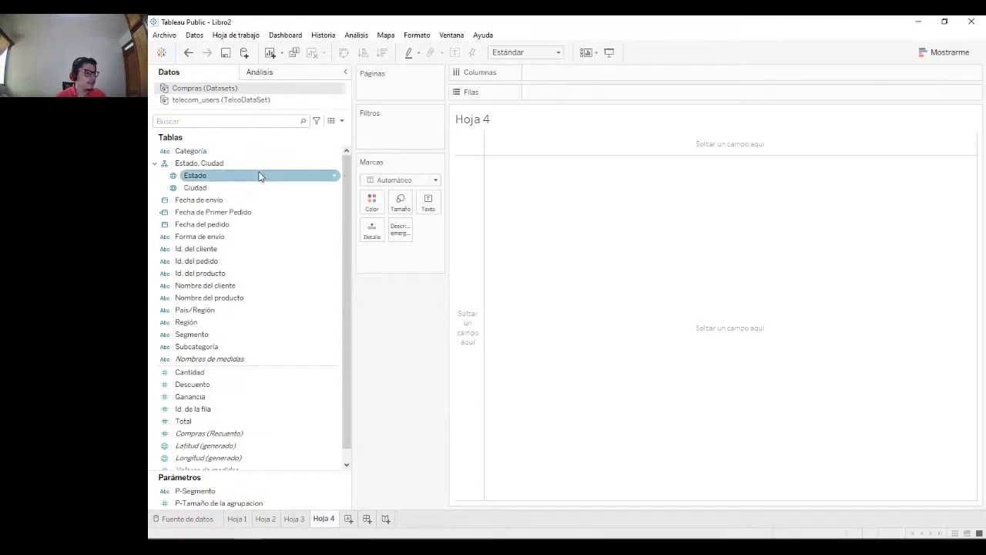
# Step: Review the FIXED formula of Fecha de Primer Pedido and add the field to Columns by year
pyautogui.click(269, 216)
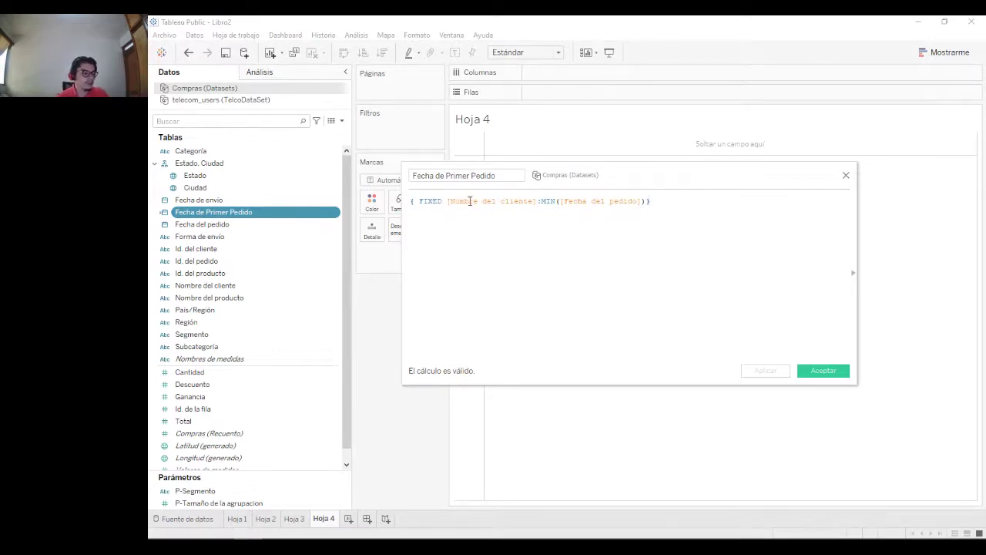
pyautogui.moveTo(639, 181); pyautogui.dragTo(557, 199)
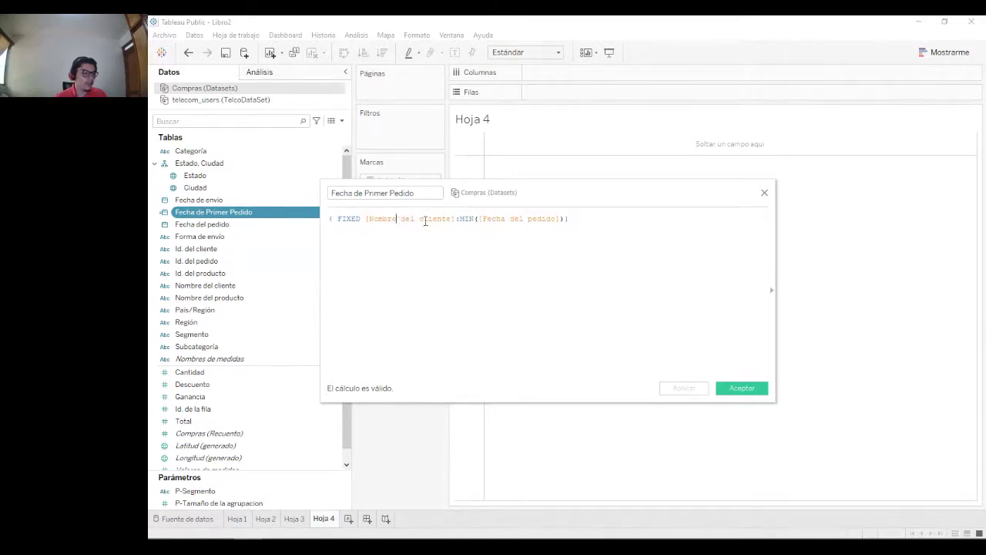
pyautogui.click(515, 219)
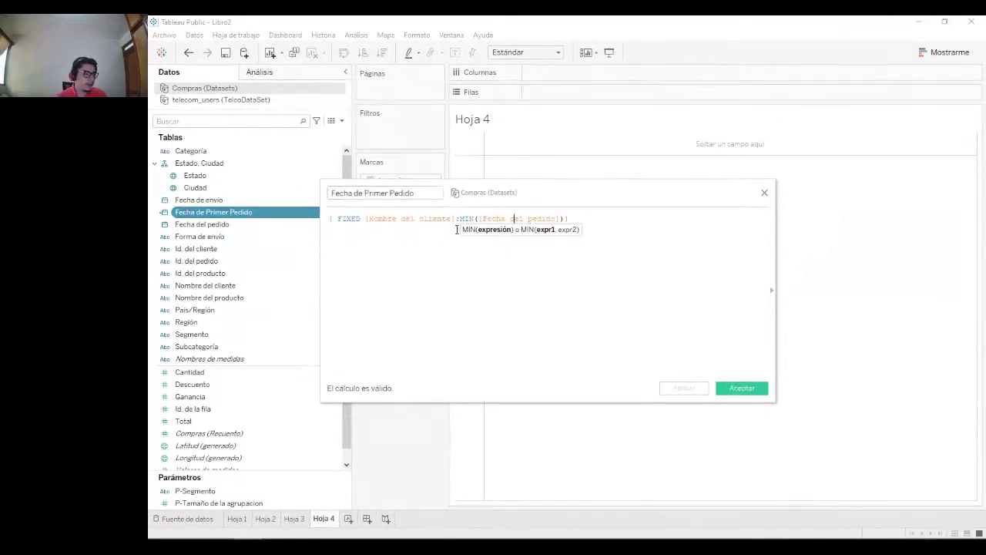
pyautogui.click(741, 388)
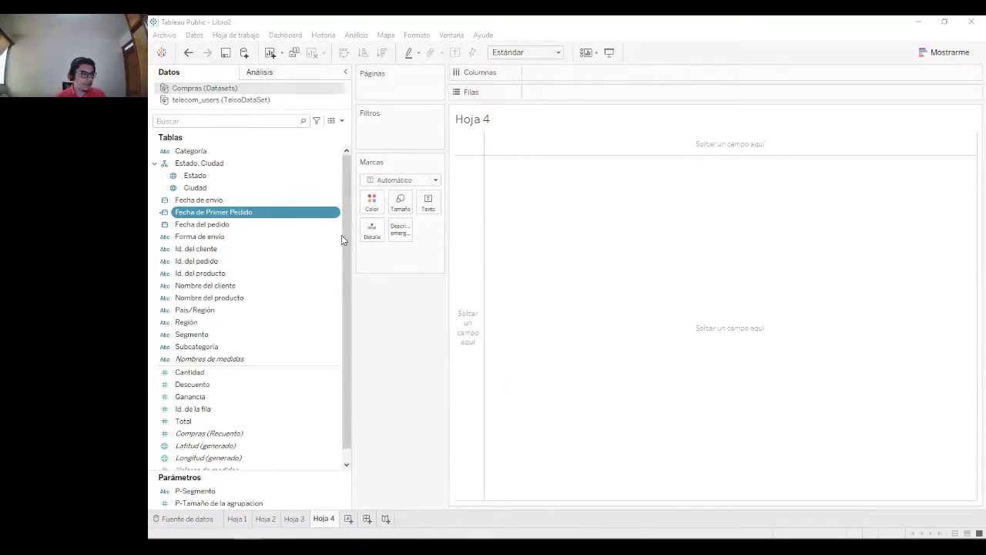
pyautogui.moveTo(286, 215); pyautogui.dragTo(213, 217)
pyautogui.doubleClick(212, 215)
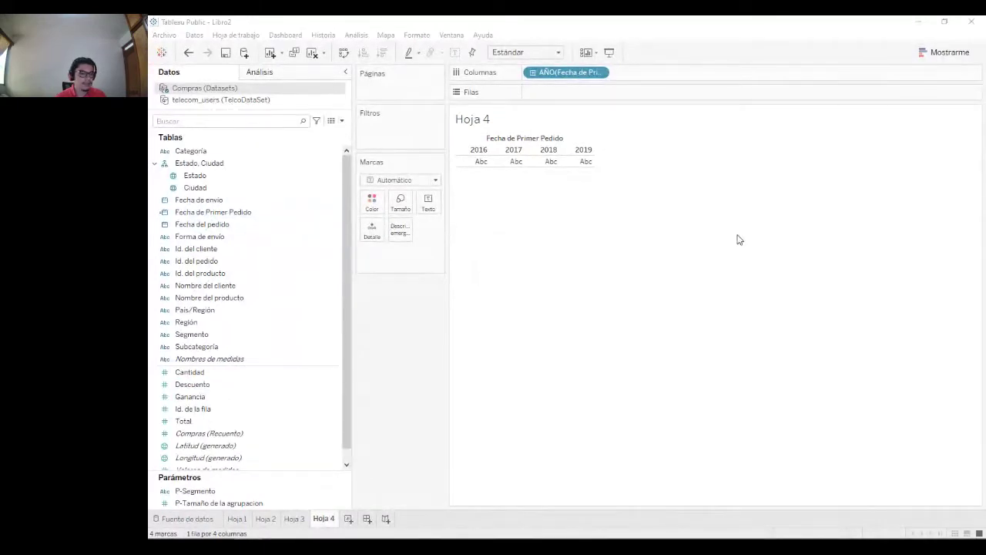
# Step: Create a calculated field that counts distinct customers with COUNTD([Id. del cliente])
pyautogui.write('coun')
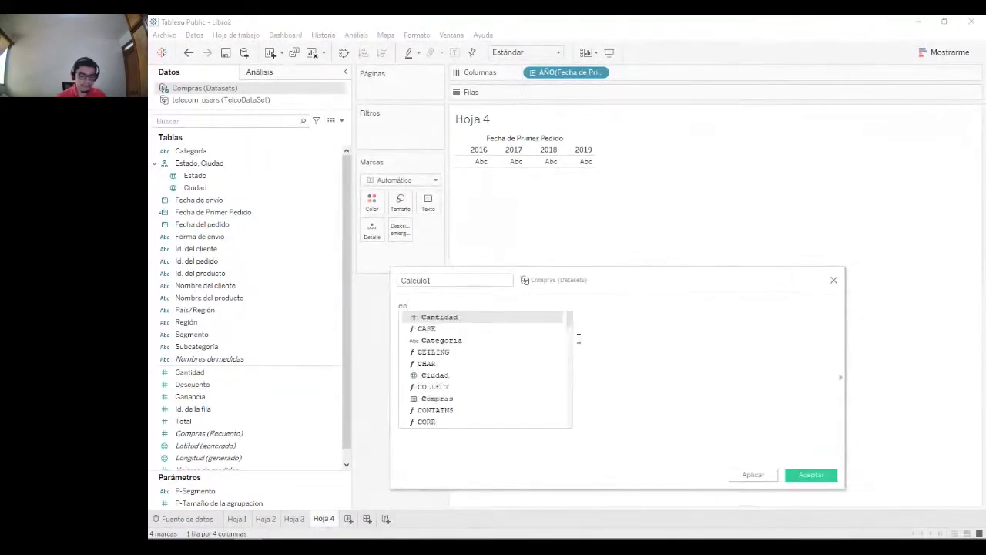
pyautogui.doubleClick(513, 329)
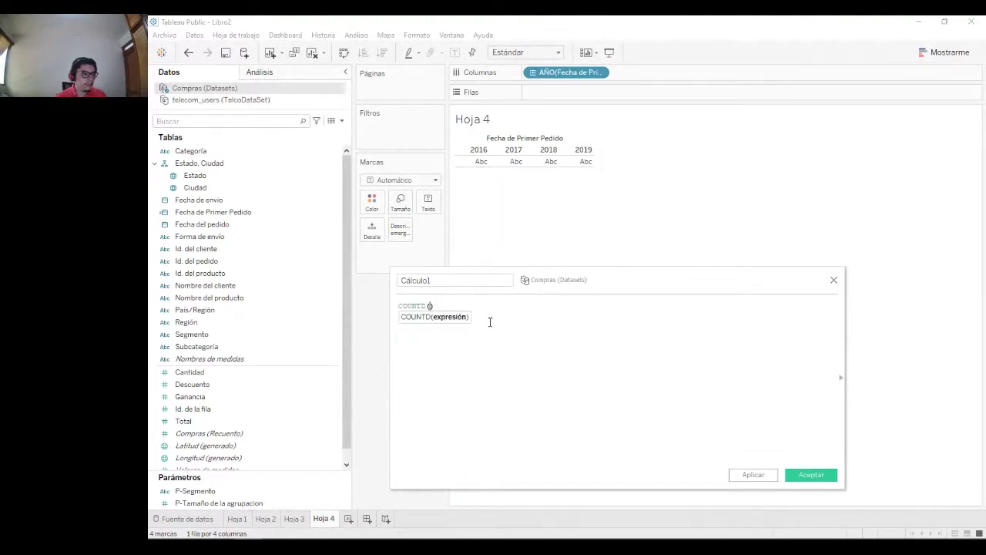
pyautogui.write('cli')
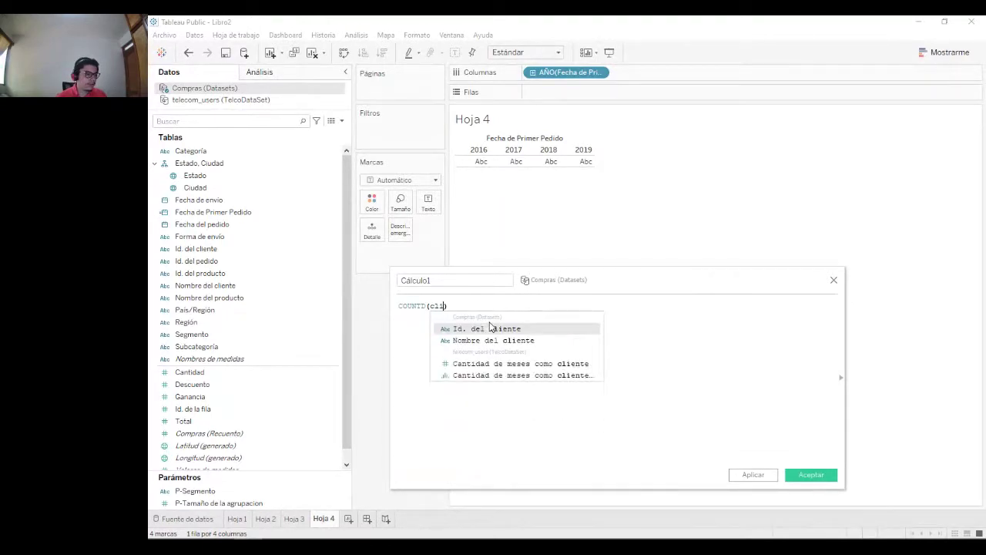
pyautogui.doubleClick(490, 328)
# Step: Save the calculated field as Cantidad de clientes unicos and add it to the view as text
pyautogui.click(458, 282)
pyautogui.doubleClick(457, 282)
pyautogui.write('Cantidad d')
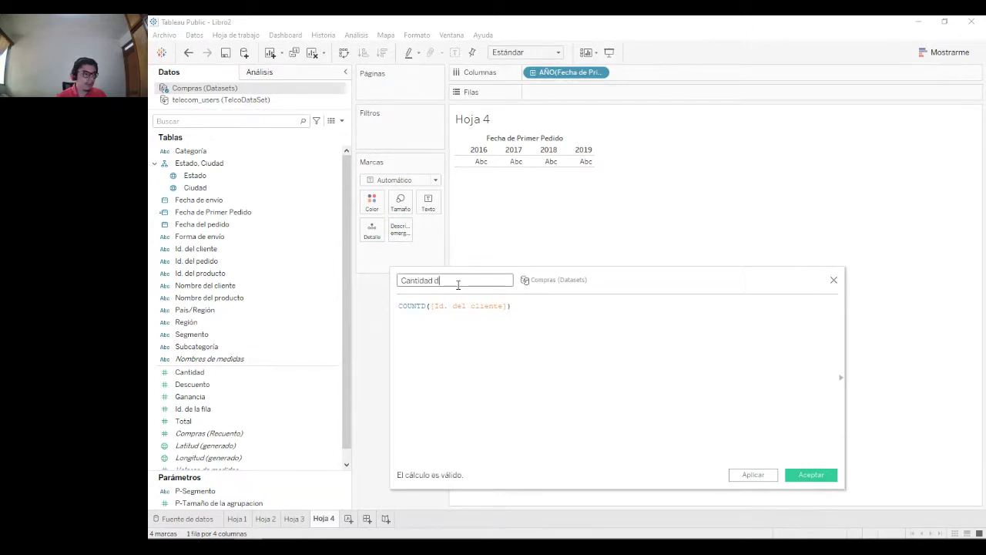
pyautogui.write('e clientes unicos')
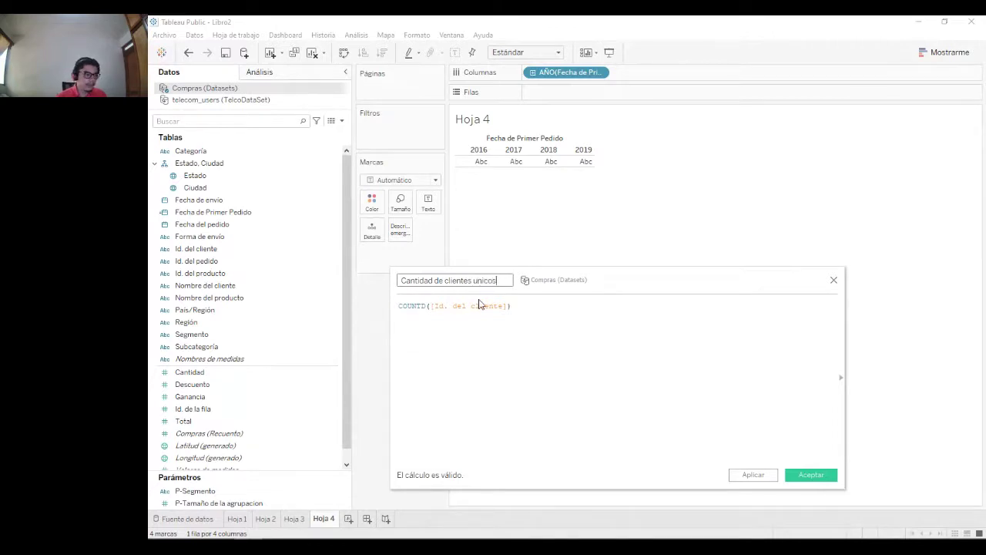
pyautogui.click(810, 476)
pyautogui.doubleClick(248, 386)
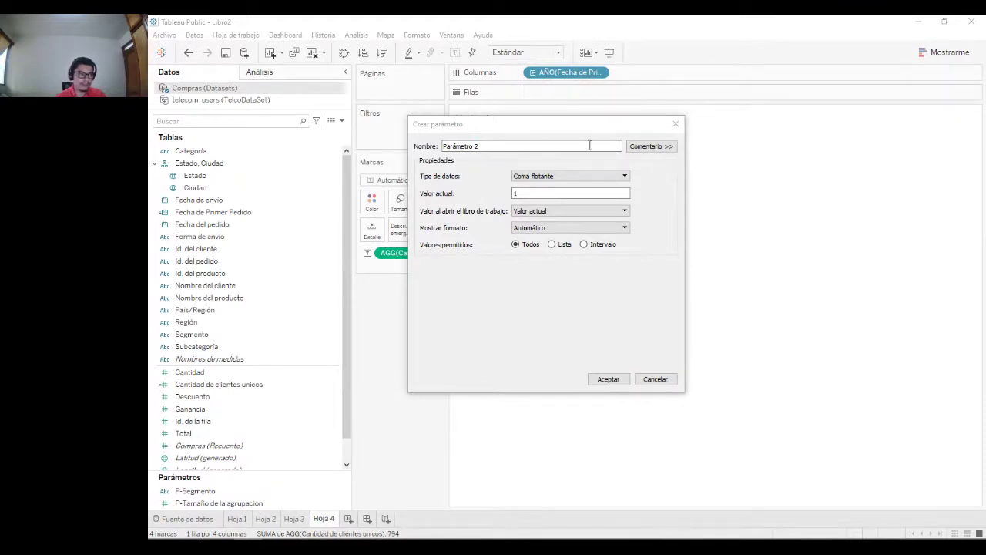
# Step: Set the new parameter's data type to Cadena and name it P-Fecha Dinamica
pyautogui.click(579, 178)
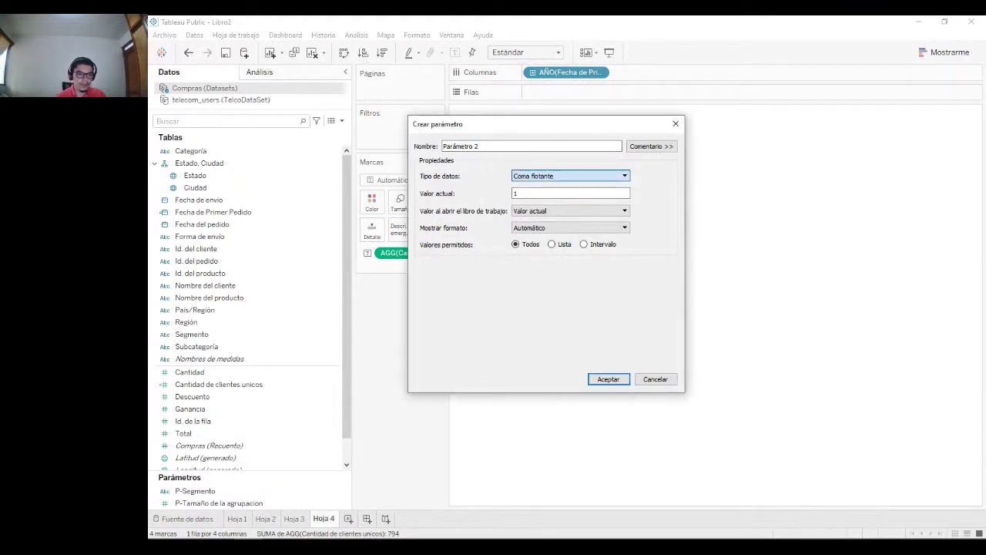
pyautogui.press('Down')
pyautogui.press('Down')
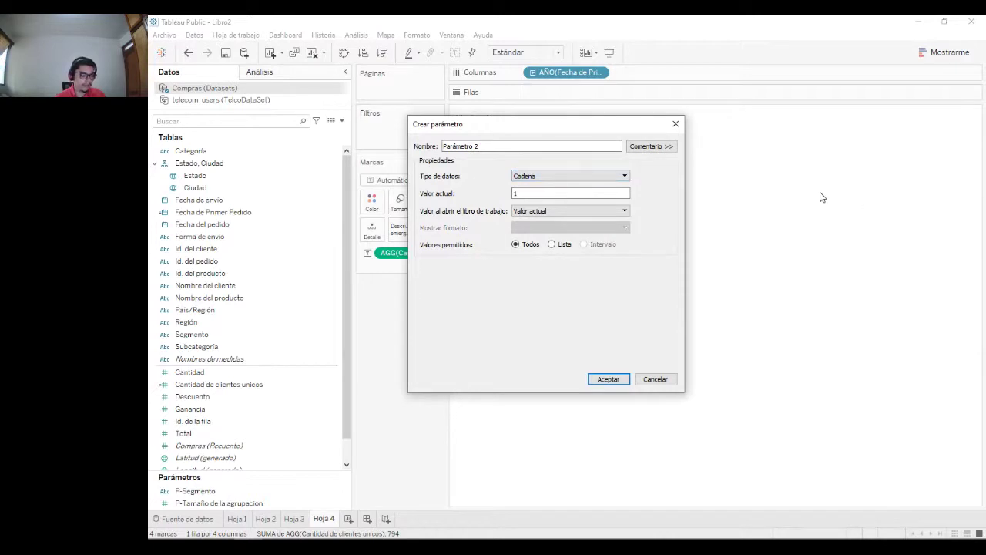
pyautogui.tripleClick(550, 145)
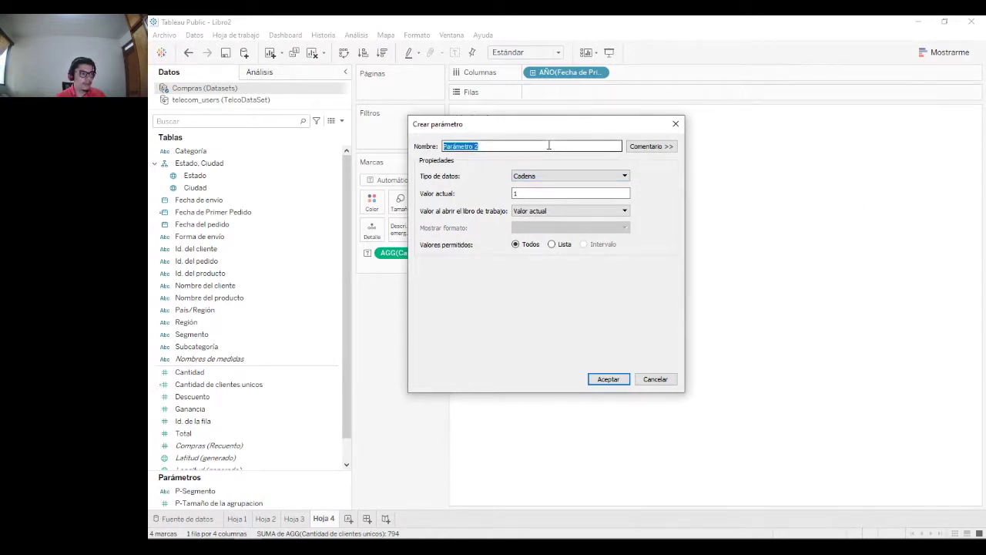
pyautogui.write('P')
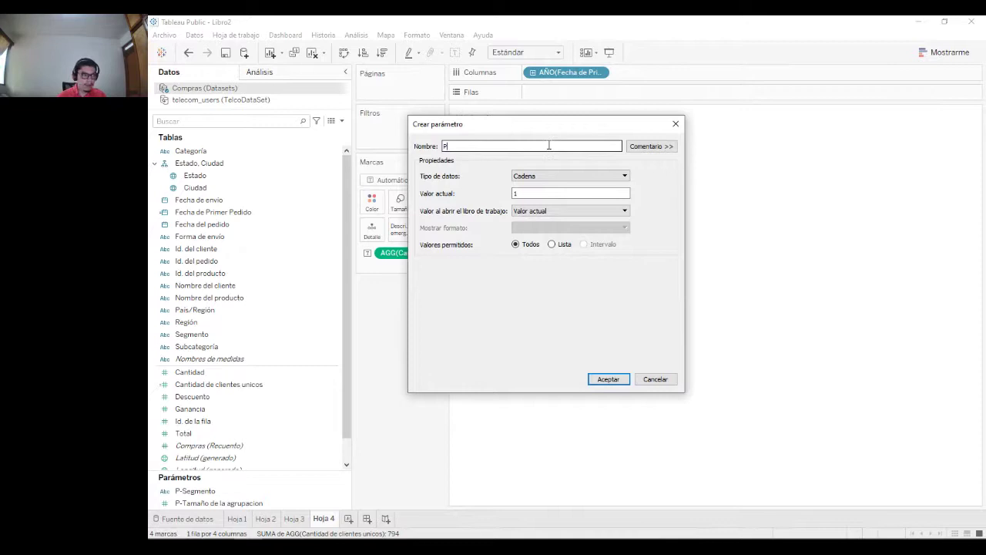
pyautogui.write('-Fecha Dinamica')
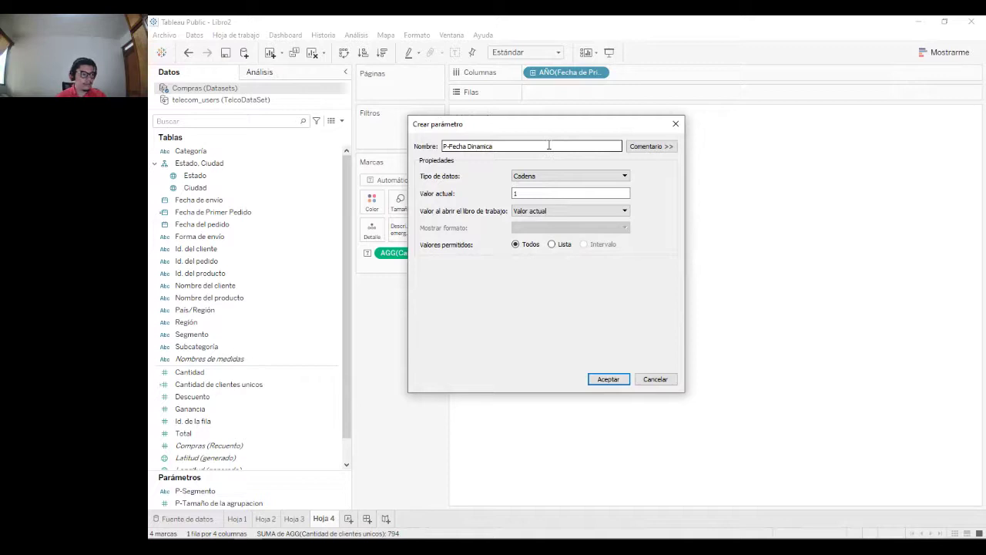
# Step: Restrict the parameter's allowed values to a list containing year, quarter and month
pyautogui.click(560, 192)
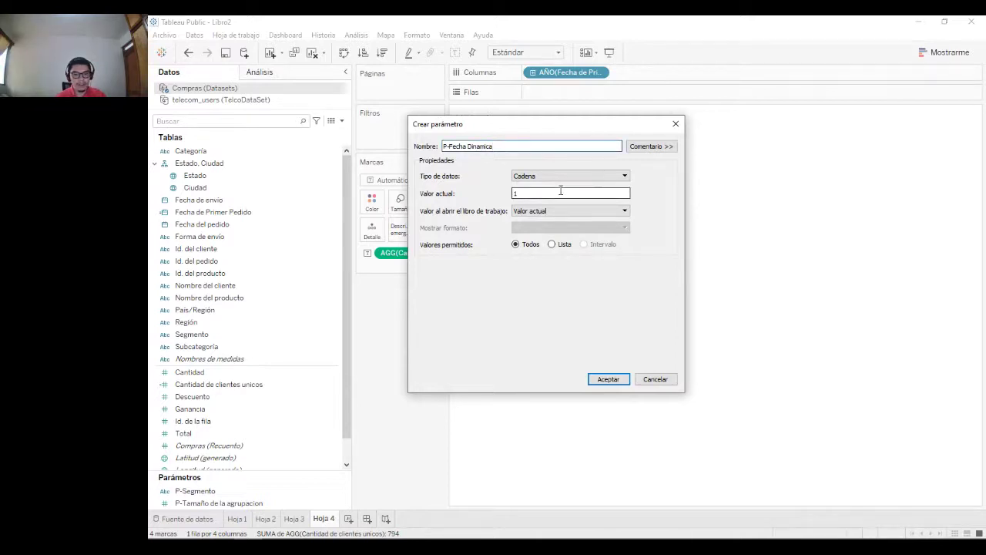
pyautogui.click(551, 244)
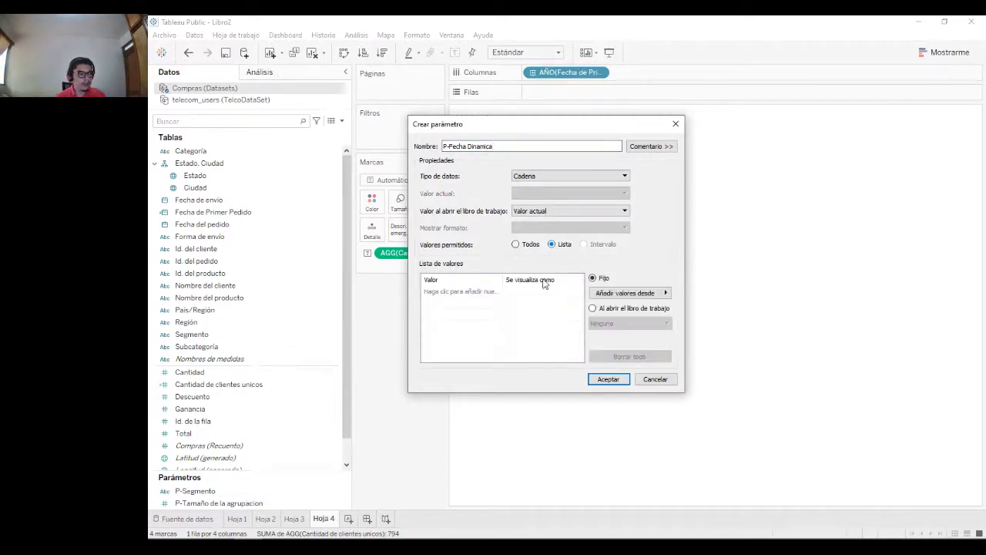
pyautogui.click(477, 290)
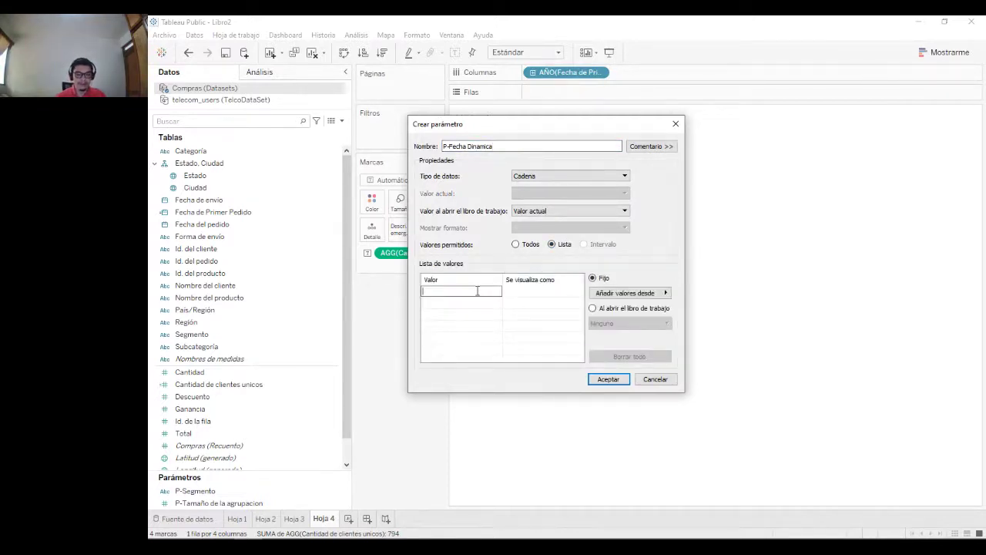
pyautogui.press('Return')
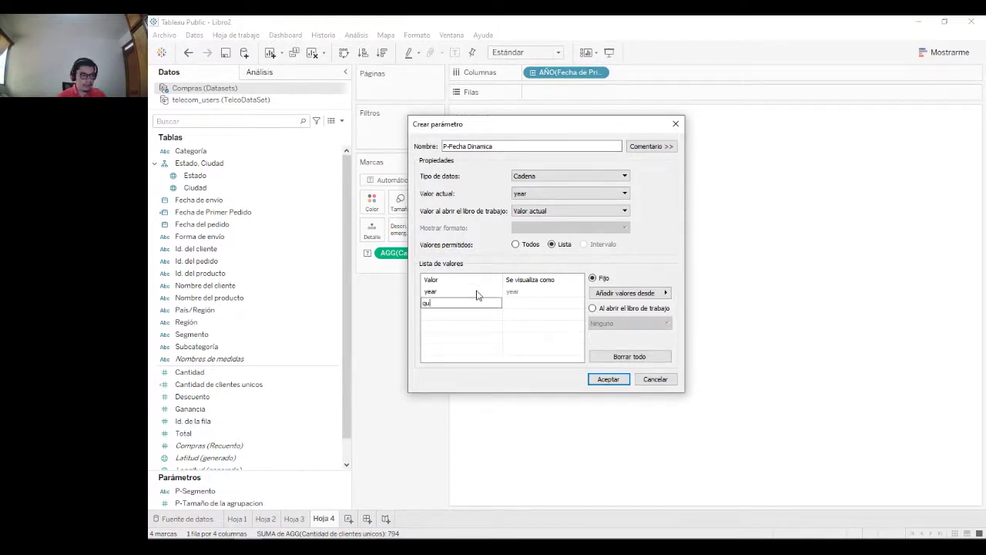
pyautogui.press('Return')
pyautogui.write('month')
pyautogui.press('Return')
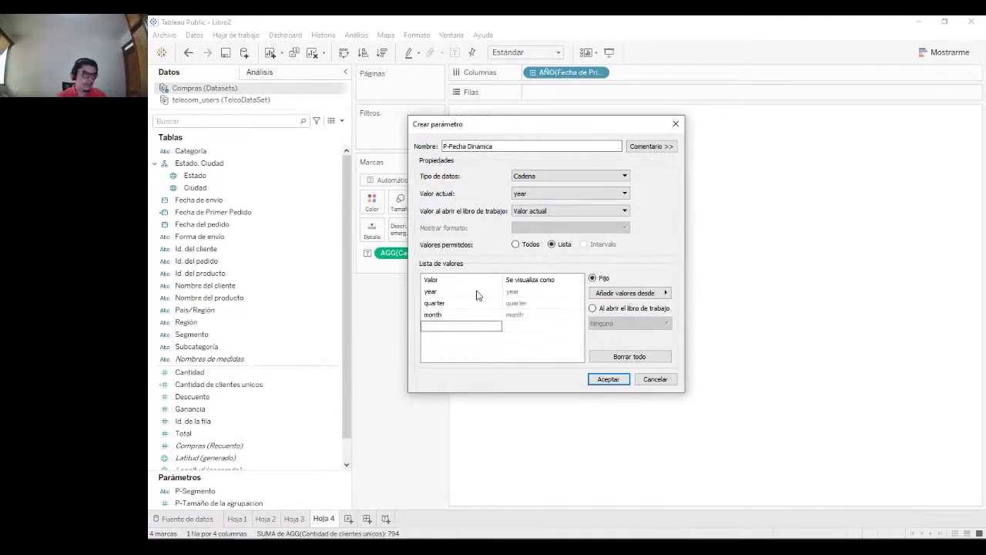
# Step: Give the list values the display names Año, Trimestre and Mes, and save the parameter
pyautogui.click(511, 292)
pyautogui.write('Año')
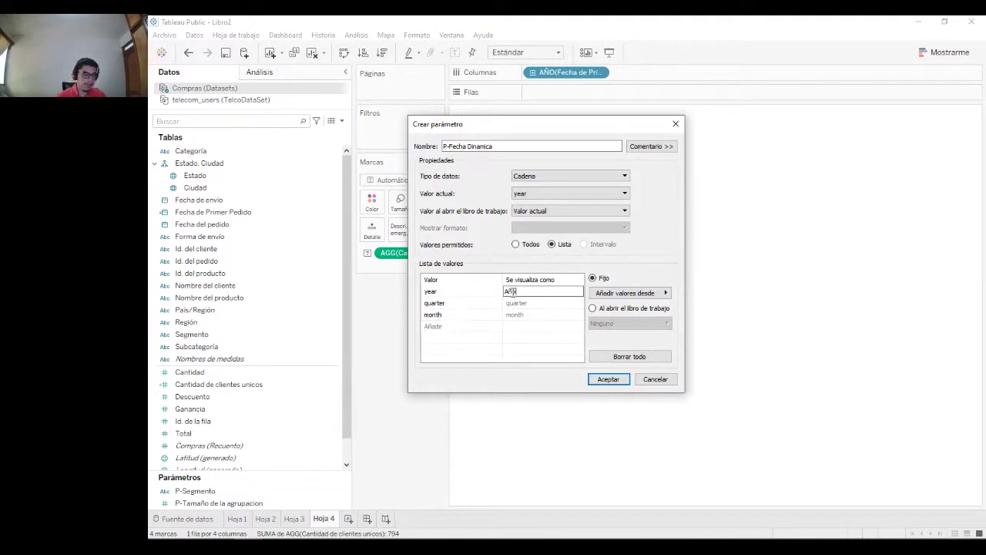
pyautogui.click(520, 303)
pyautogui.click(519, 303)
pyautogui.write('Trimestre')
pyautogui.click(534, 311)
pyautogui.click(533, 312)
pyautogui.write('Mes')
pyautogui.click(534, 342)
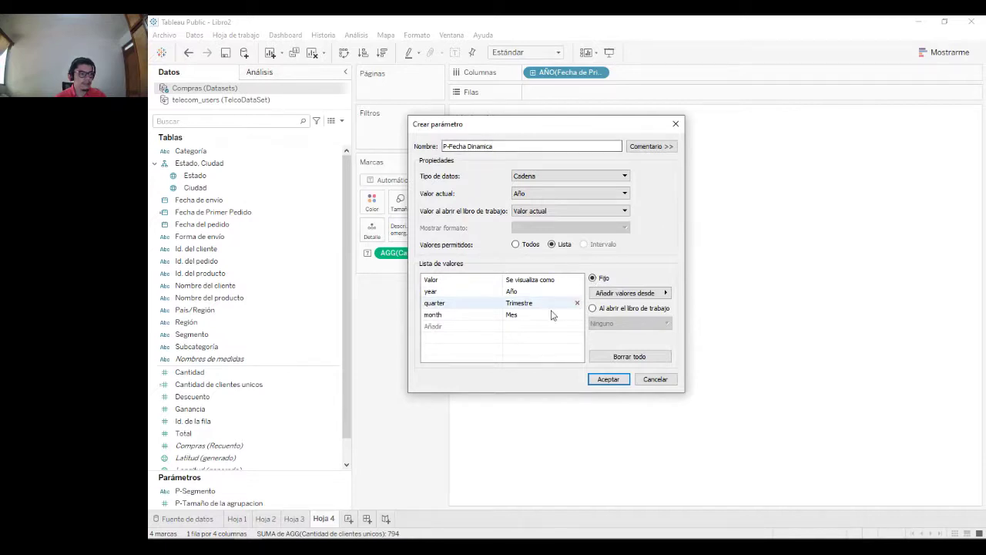
pyautogui.click(608, 379)
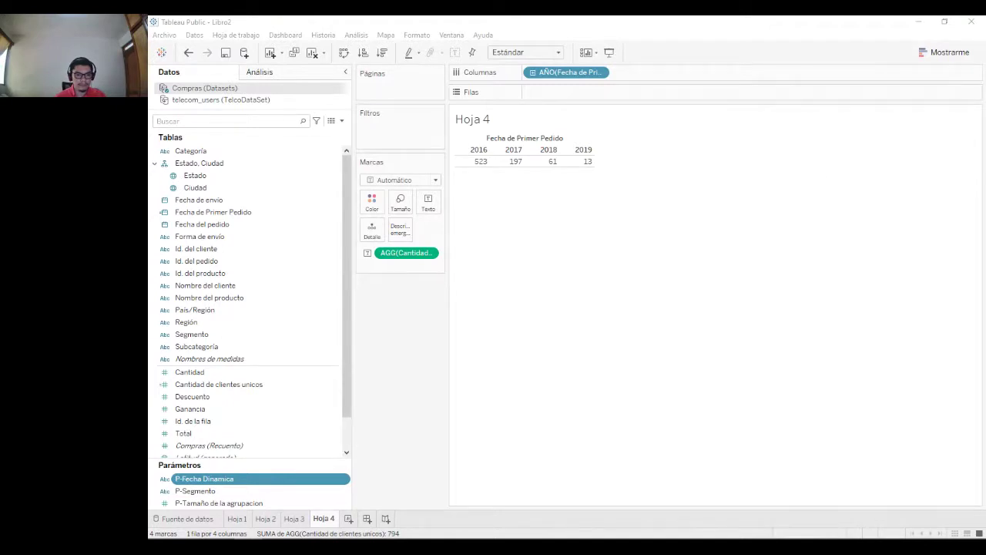
# Step: Create a calculated field in Compras (Datasets) and name it Fecha Dinamica
pyautogui.click(332, 137)
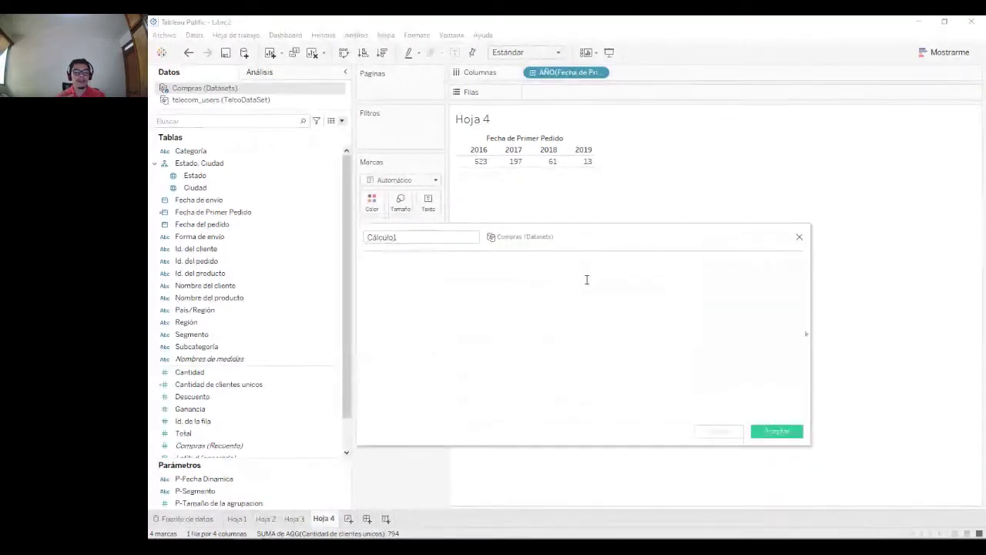
pyautogui.click(396, 237)
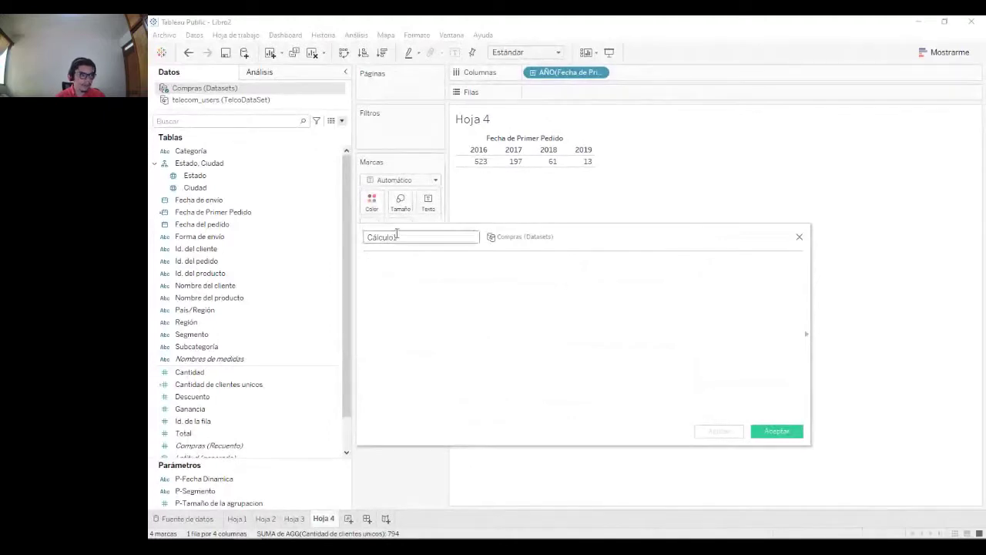
pyautogui.hotkey('ctrl', 'a')
pyautogui.write('Fecha Dinamica')
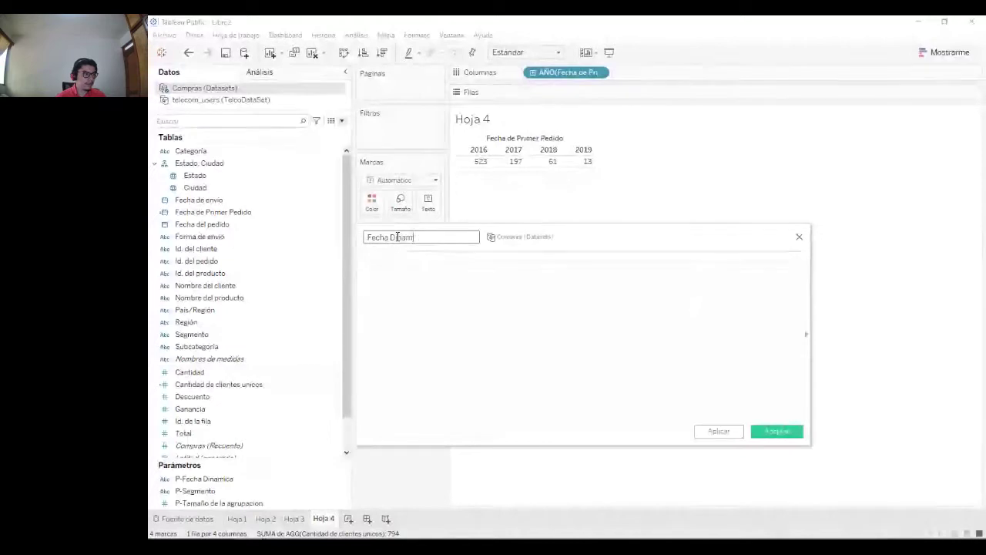
# Step: Enter the formula DATE(DATETRUNC([P-Fecha Dinamica],[Fecha de Primer Pedido])) and save the calculated field
pyautogui.click(474, 296)
pyautogui.write('date')
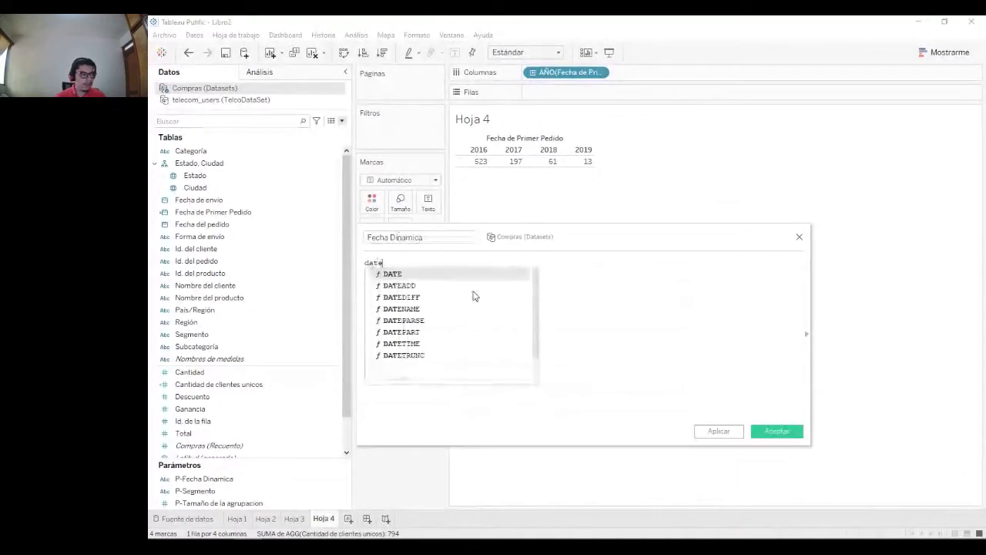
pyautogui.press('Return')
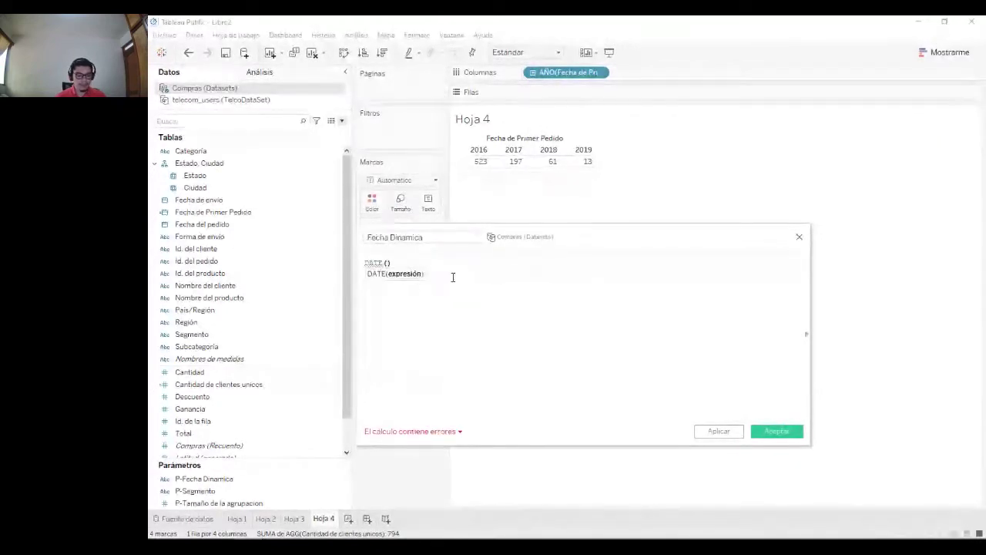
pyautogui.write('dat')
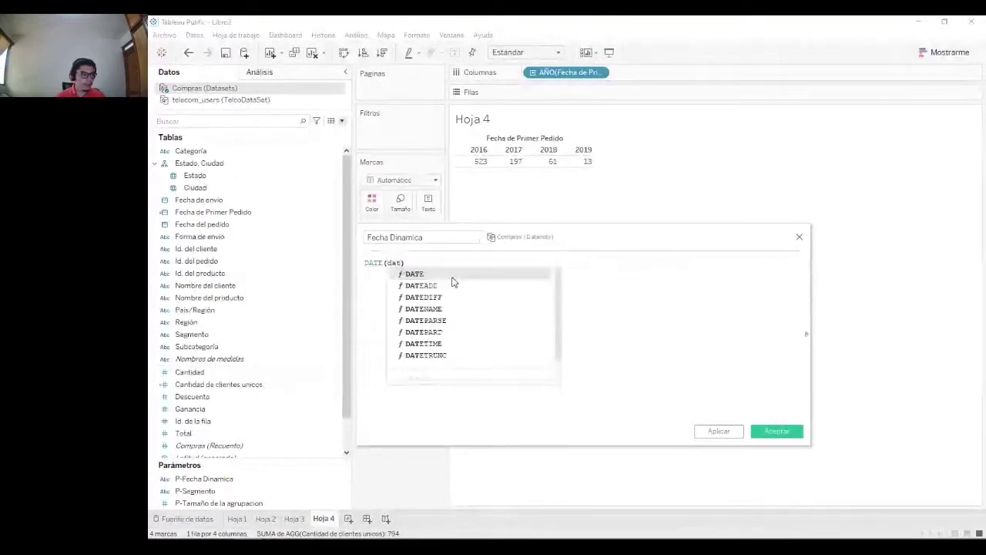
pyautogui.doubleClick(464, 354)
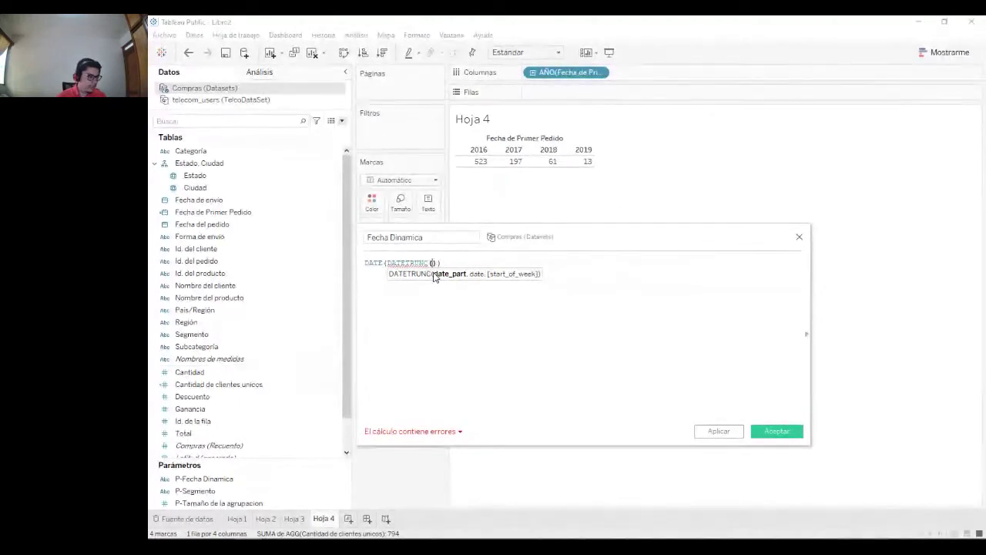
pyautogui.write('p')
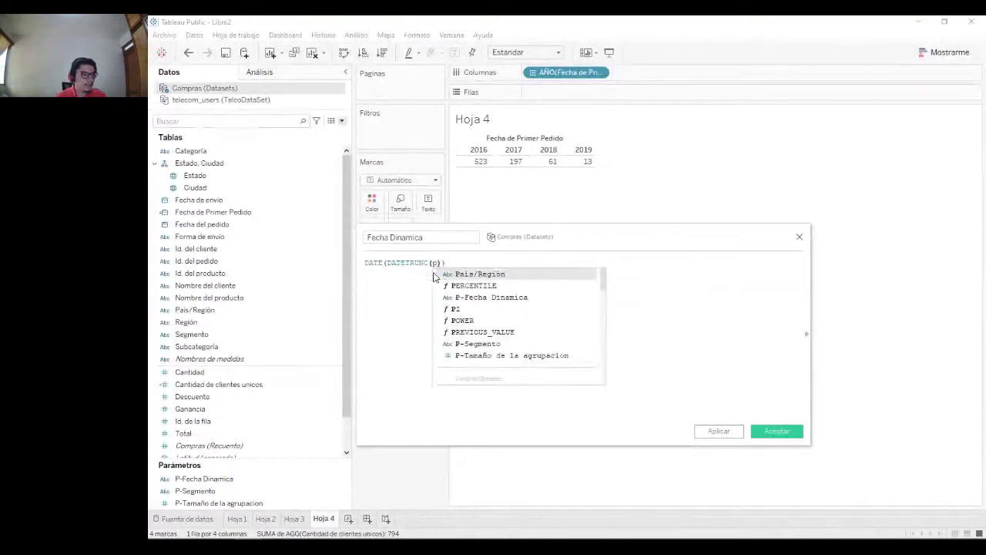
pyautogui.doubleClick(464, 298)
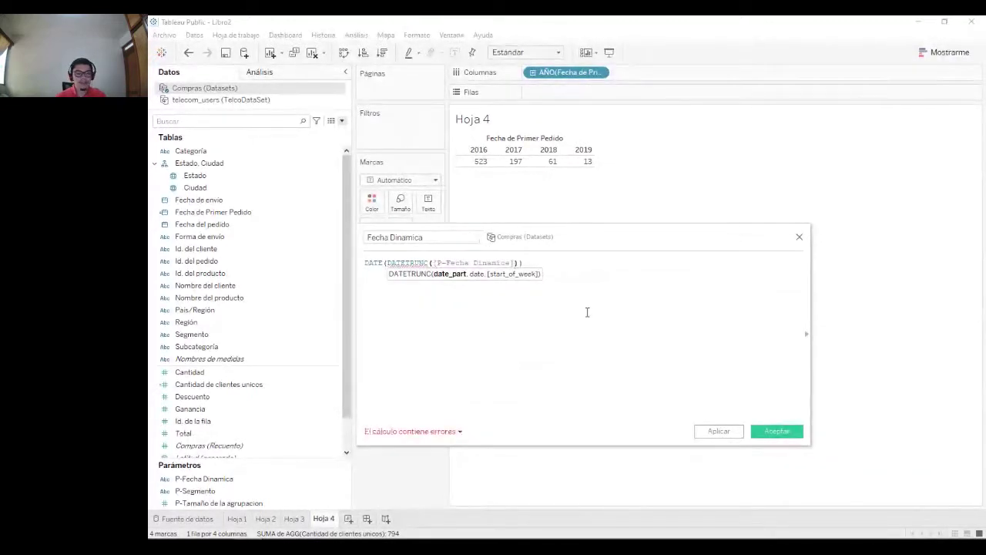
pyautogui.write(',')
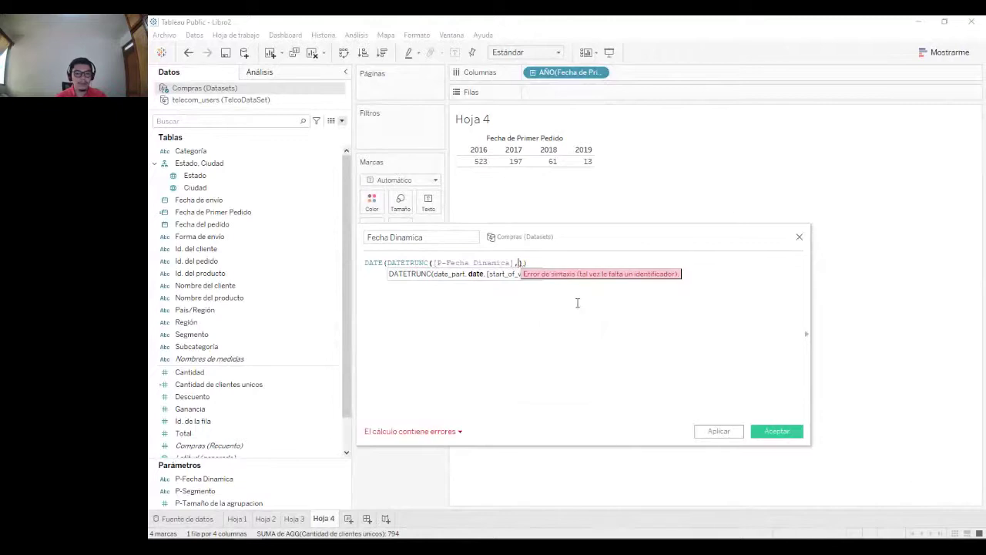
pyautogui.write('fe')
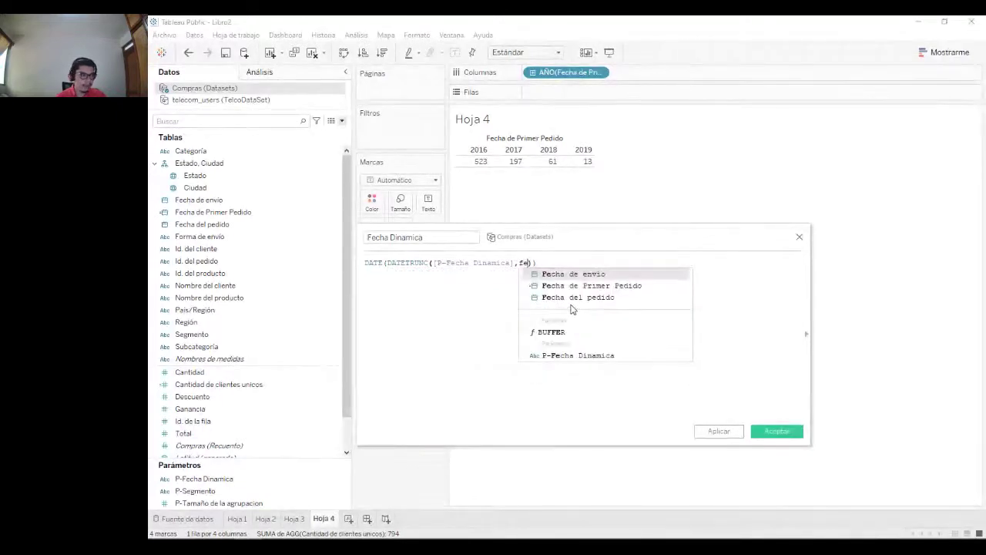
pyautogui.doubleClick(623, 287)
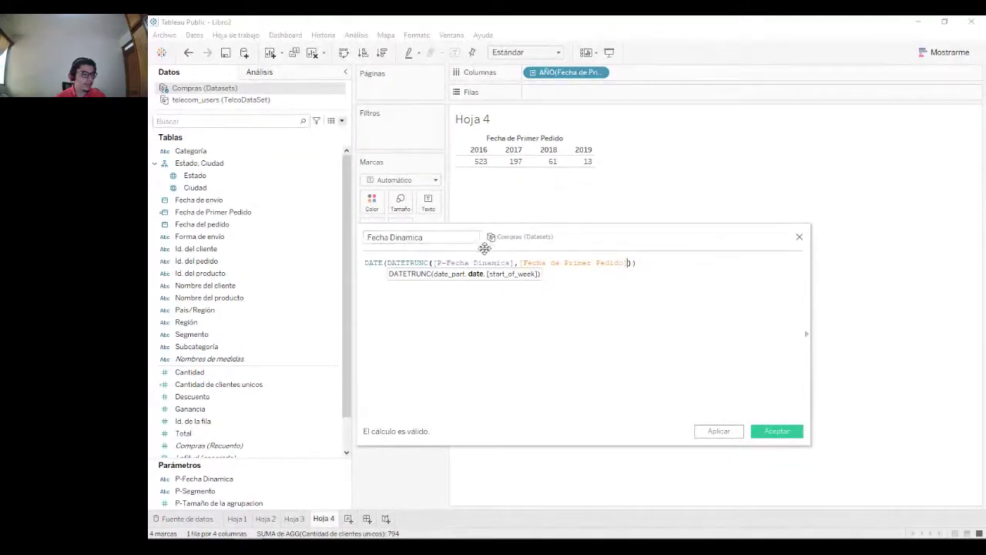
pyautogui.click(785, 439)
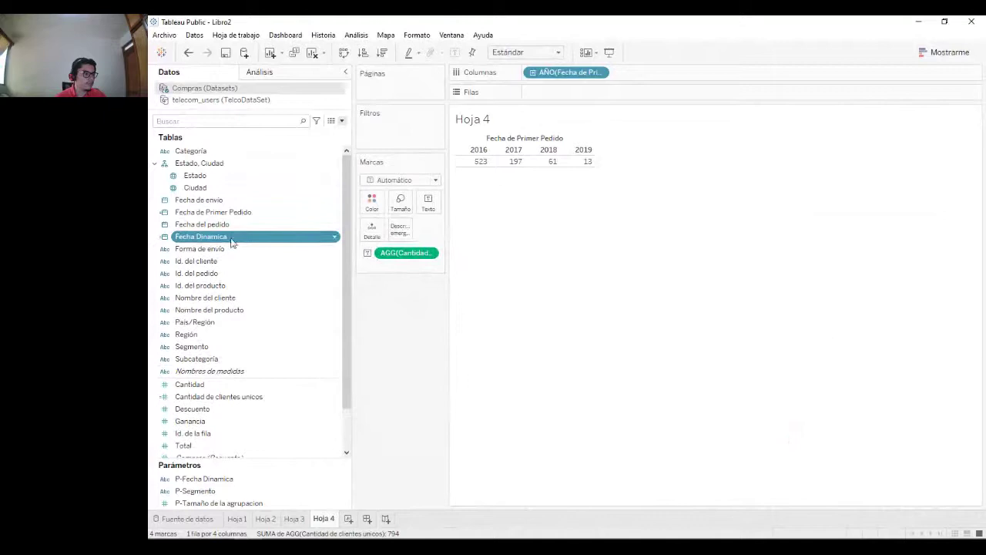
# Step: Show the P-Fecha Dinamica parameter control and replace the first-order date in Columns with Fecha Dinamica
pyautogui.click(206, 481)
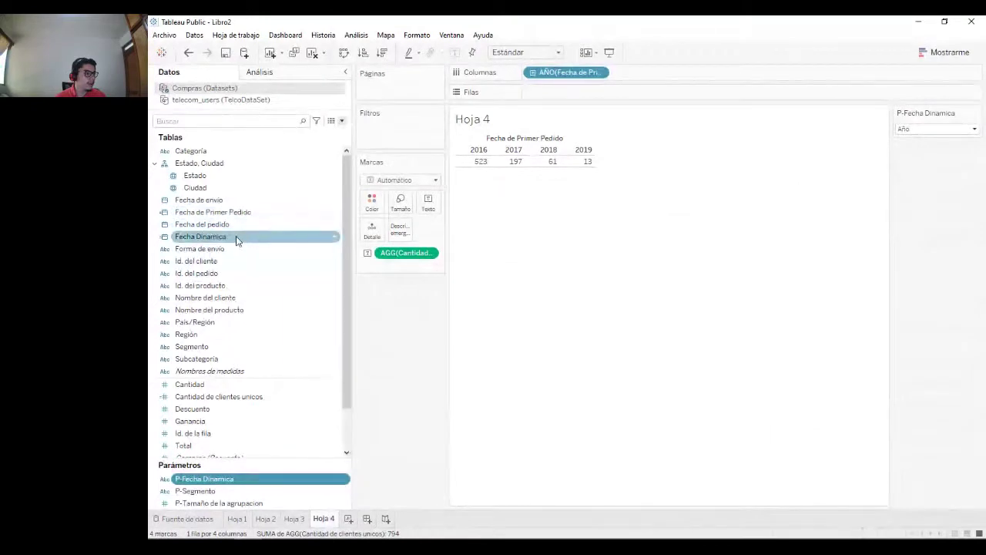
pyautogui.moveTo(236, 240); pyautogui.dragTo(574, 75)
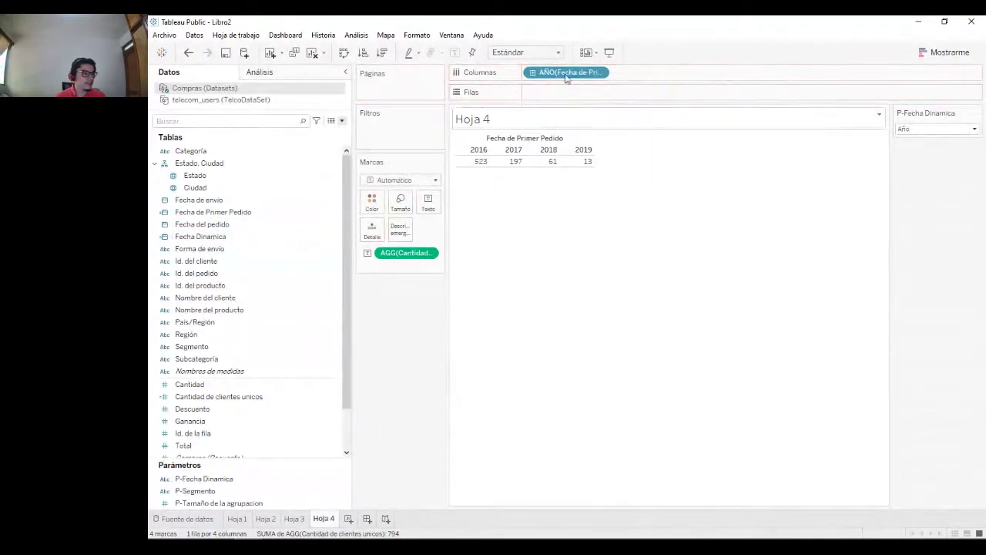
pyautogui.press('super+d')
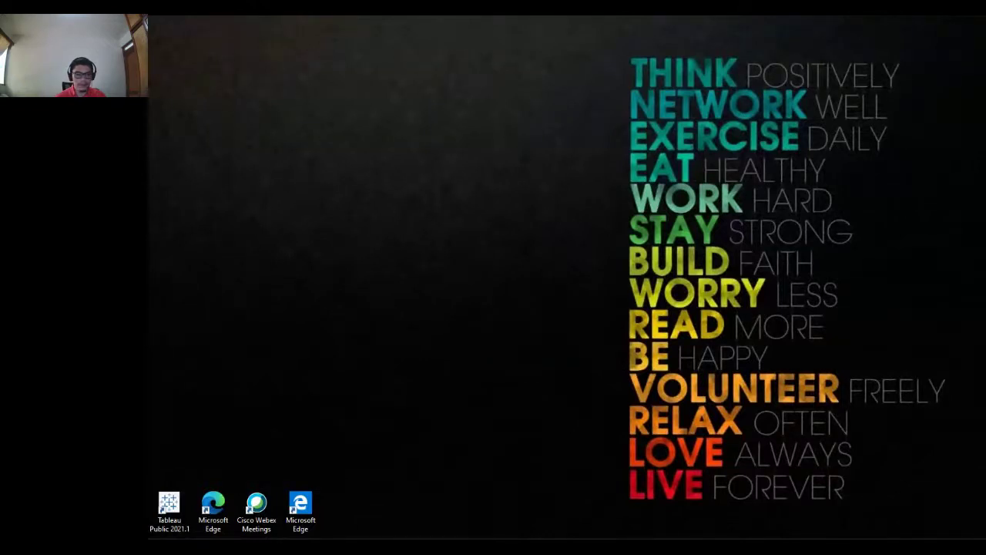
pyautogui.hotkey('alt', 'Tab')
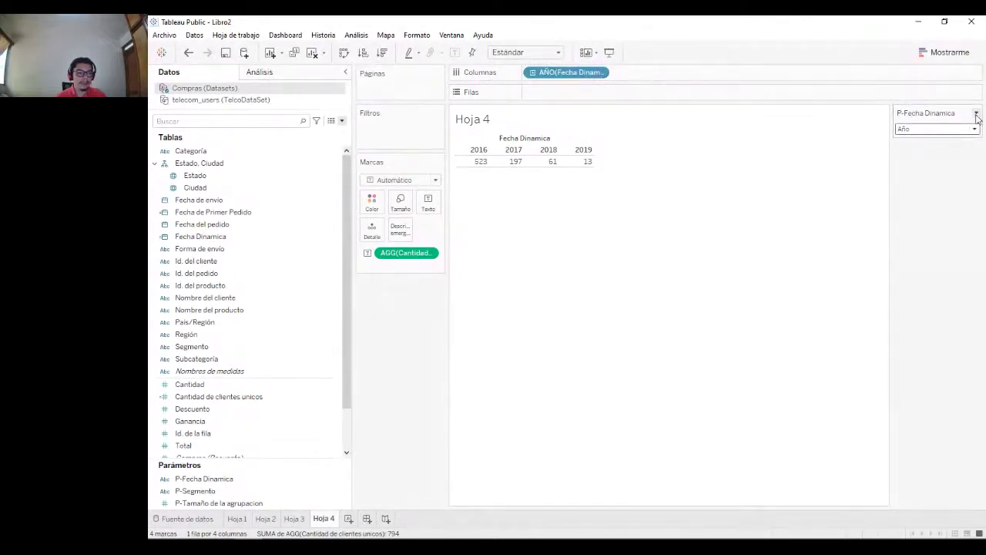
# Step: Show the P-Fecha Dinamica control as a radio-button list, try its other options and return it to Año
pyautogui.click(940, 129)
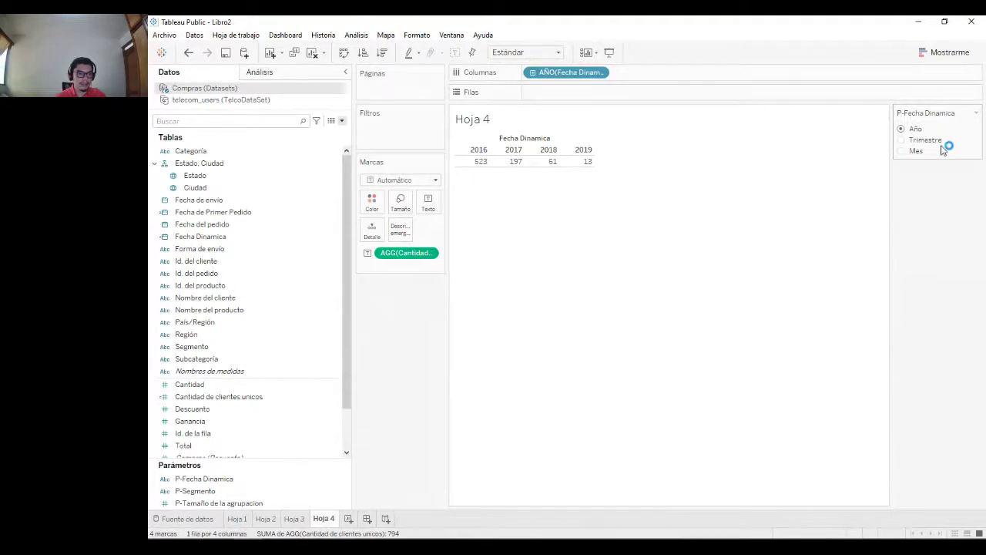
pyautogui.click(913, 139)
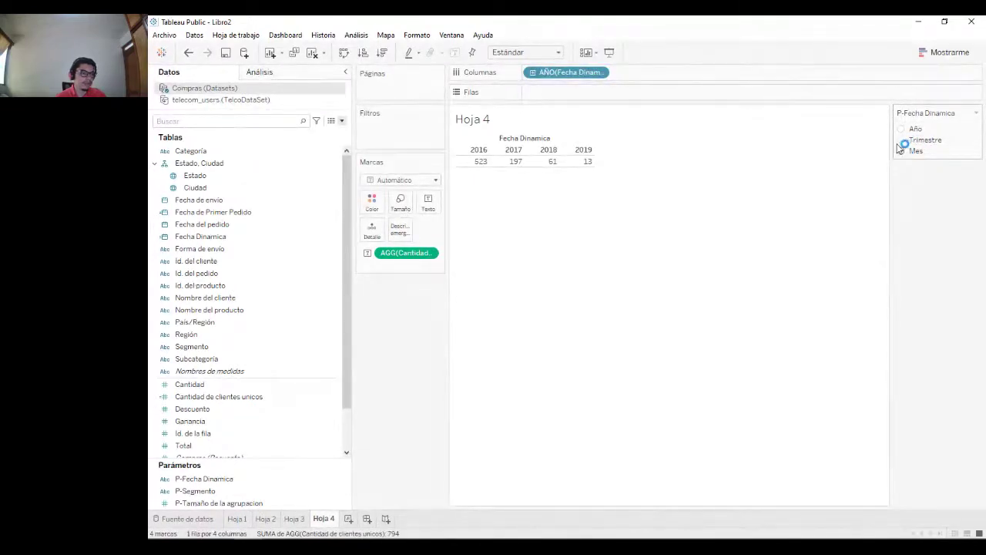
pyautogui.click(903, 131)
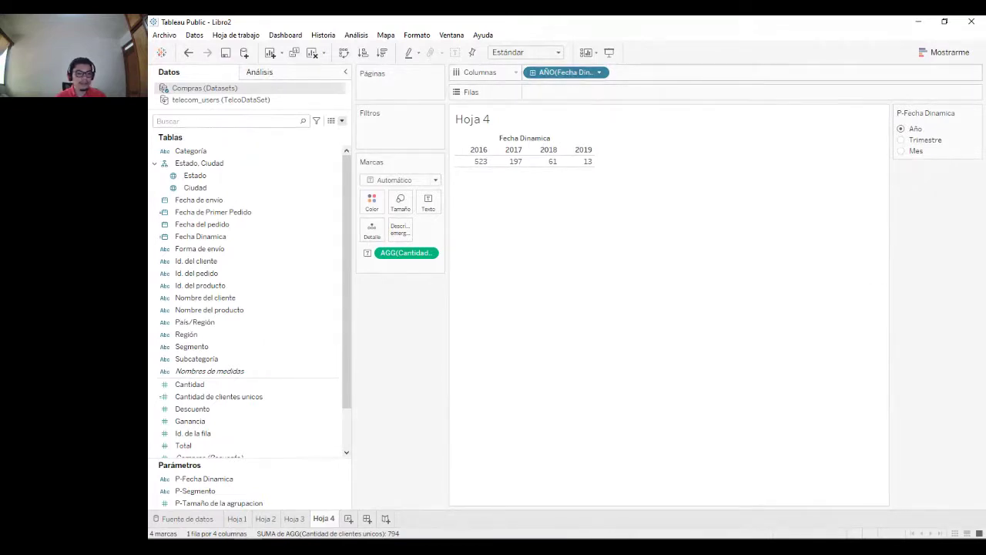
# Step: Make Fecha Dinamica continuous in Columns, plot Cantidad de clientes unicos in Rows as a line, and set P-Fecha Dinamica to Mes
pyautogui.click(599, 72)
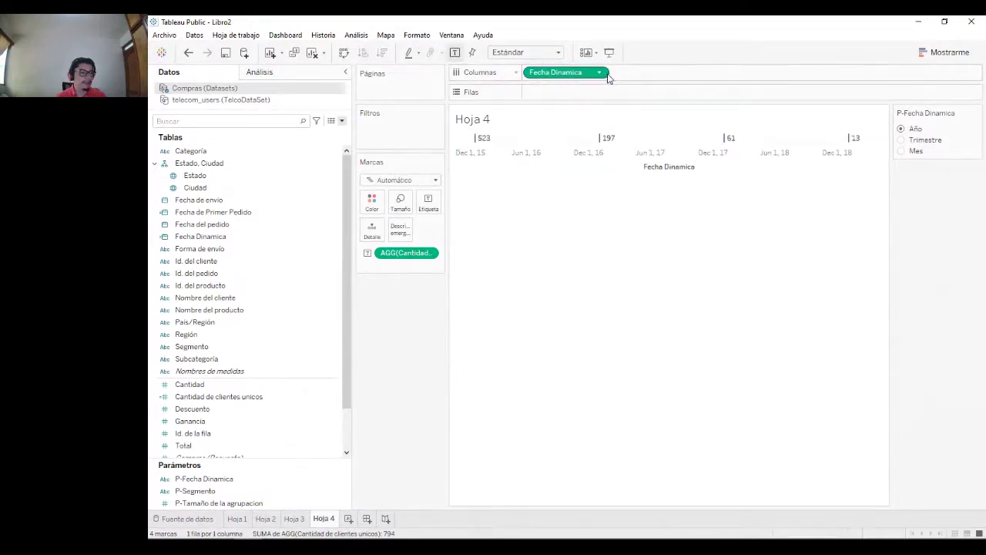
pyautogui.moveTo(408, 255); pyautogui.dragTo(427, 258)
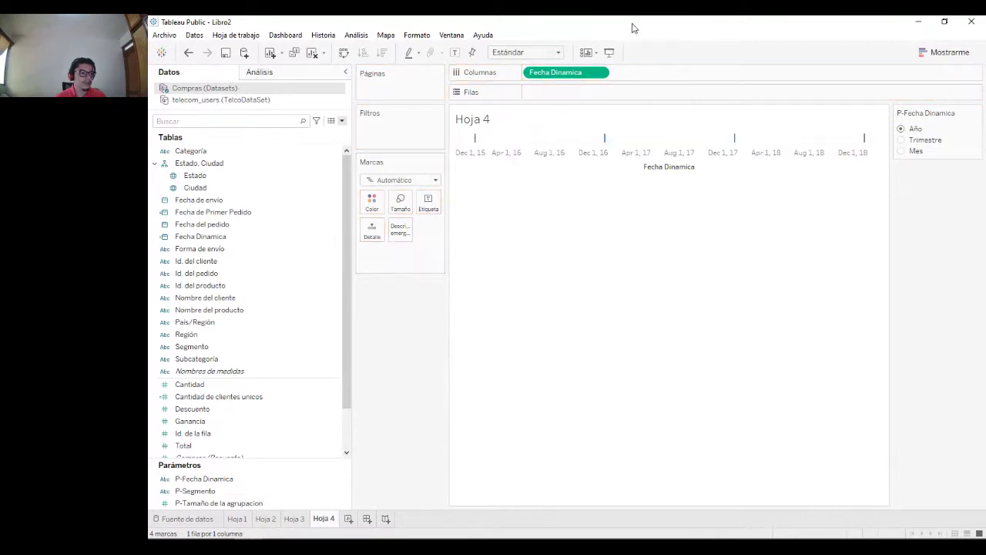
pyautogui.doubleClick(282, 397)
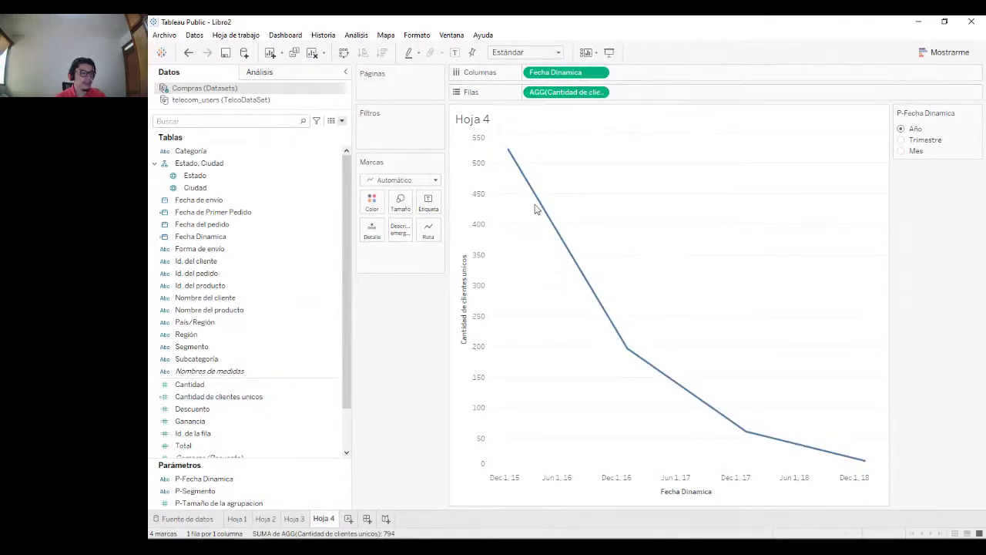
pyautogui.click(902, 140)
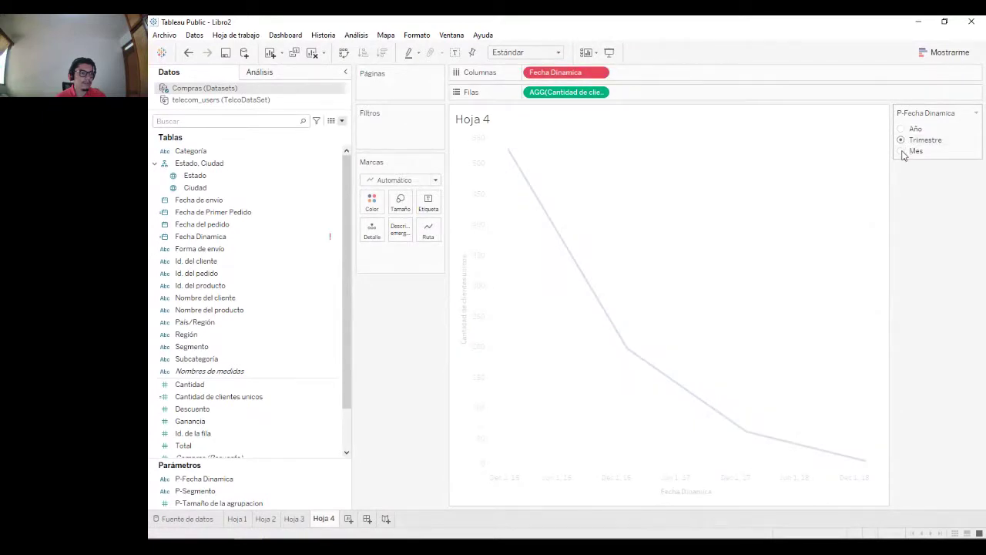
pyautogui.click(901, 153)
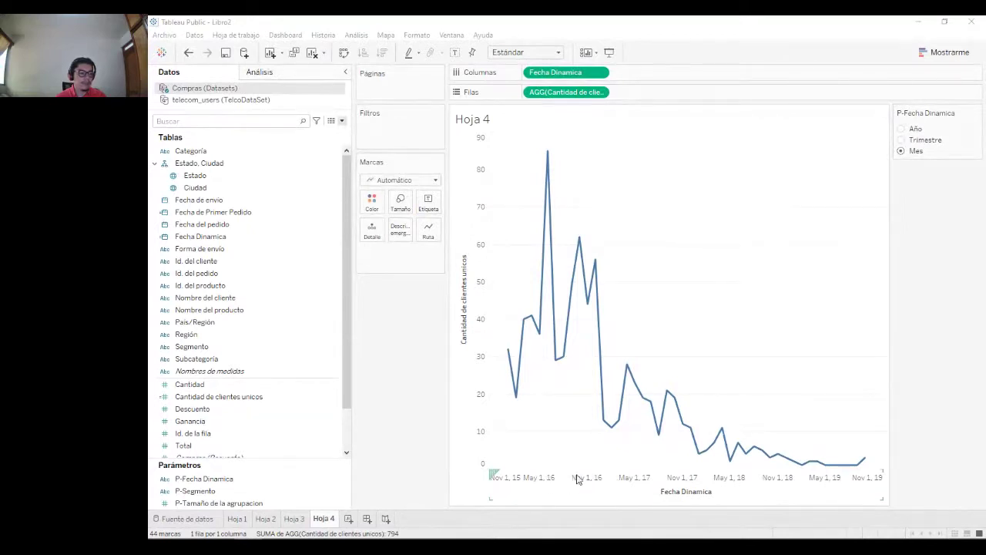
# Step: Set the Fecha Dinamica axis to fixed major tick marks at an interval of 1 year
pyautogui.click(576, 478)
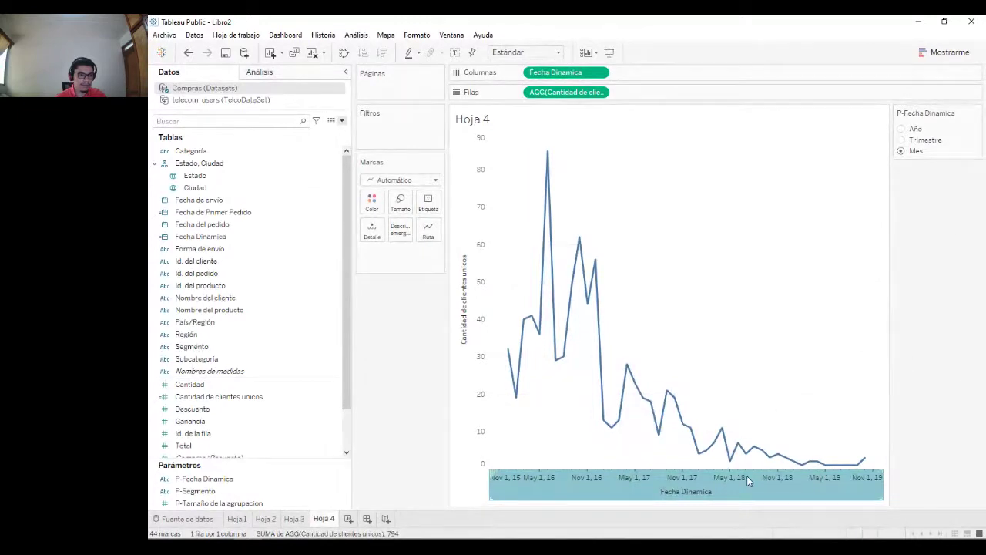
pyautogui.doubleClick(686, 484)
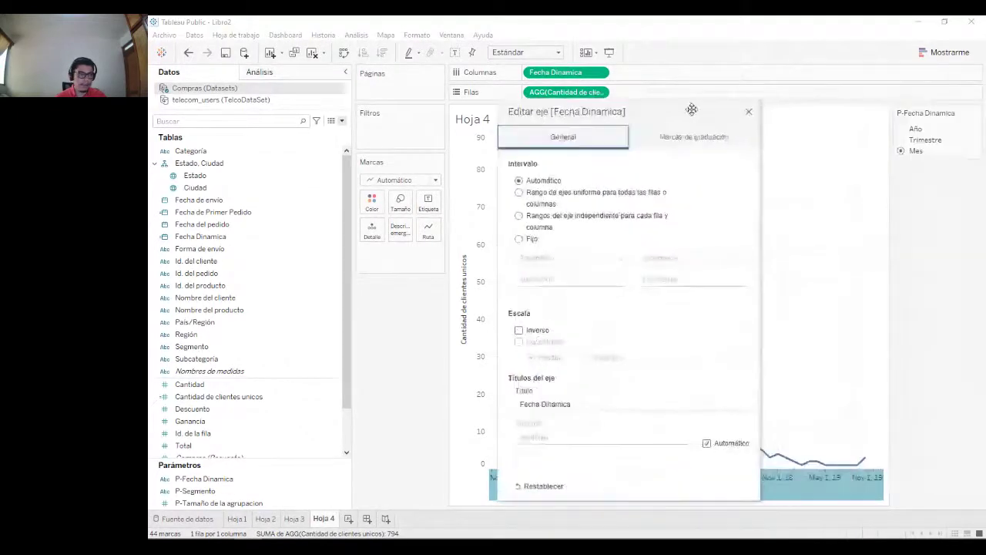
pyautogui.click(663, 138)
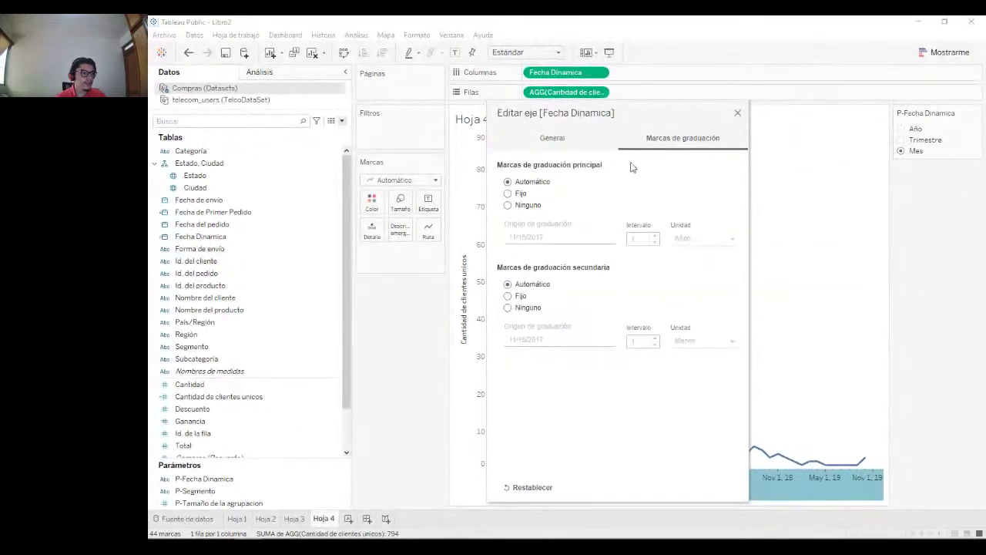
pyautogui.click(518, 196)
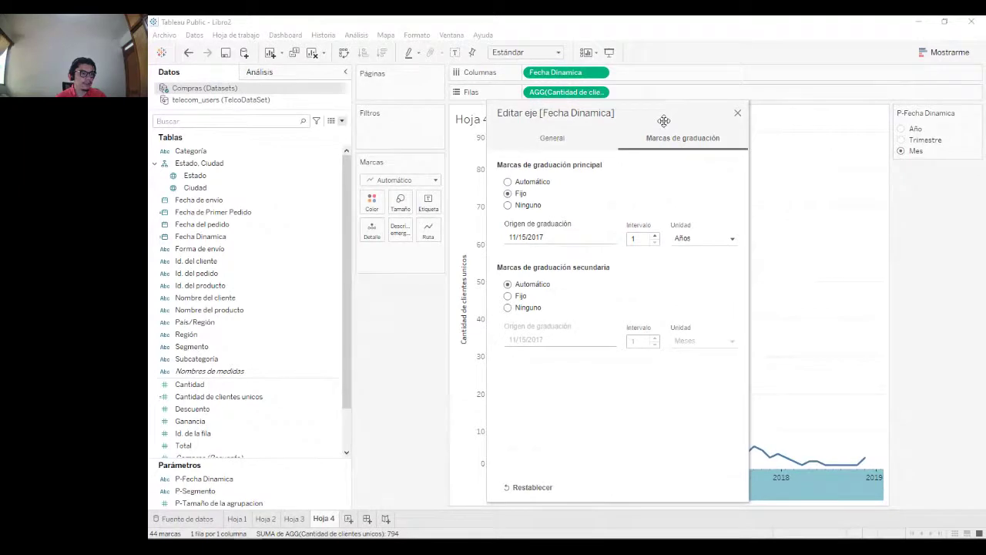
pyautogui.moveTo(664, 118); pyautogui.dragTo(596, 103)
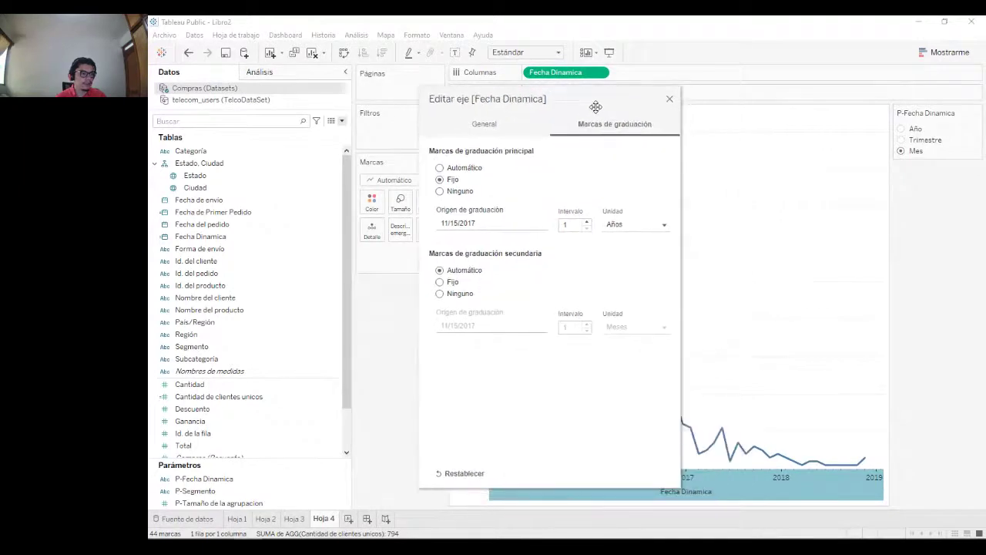
pyautogui.click(669, 100)
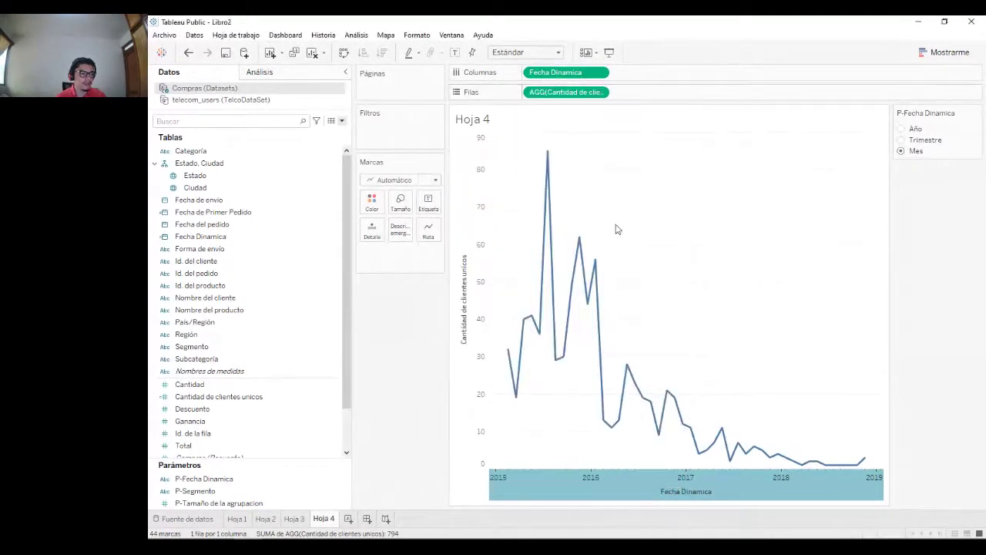
pyautogui.click(940, 336)
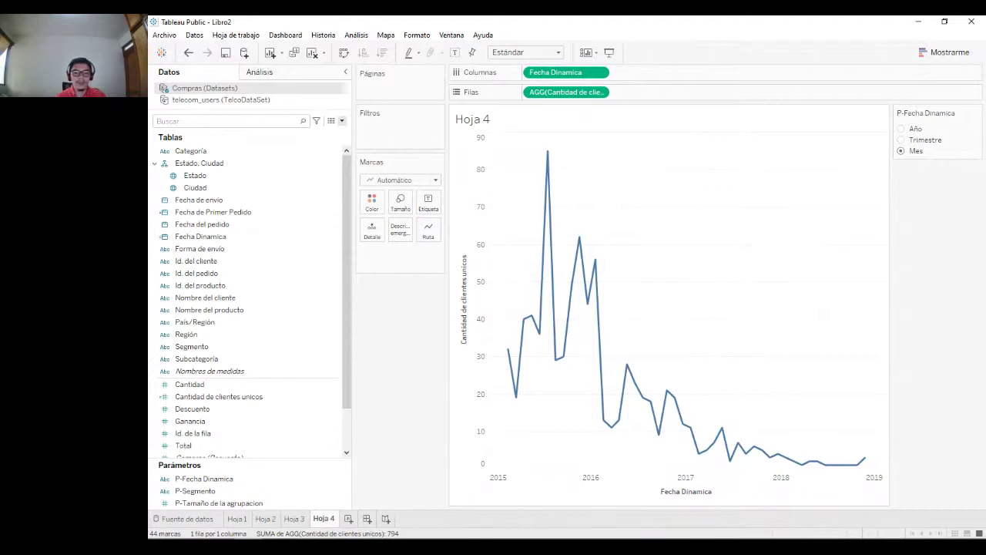
# Step: Search for the Segmento field and color the lines by Segmento
pyautogui.click(258, 121)
pyautogui.write('se')
pyautogui.moveTo(191, 151); pyautogui.dragTo(373, 205)
pyautogui.click(276, 150)
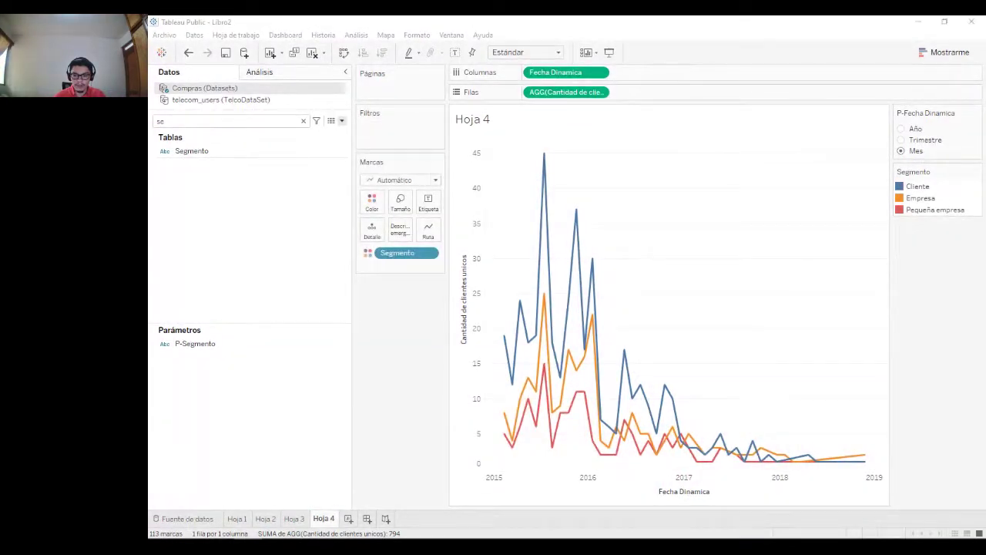
# Step: Switch to the USER GROUP COMUNIDATOS workbook, set P-Fecha Dinamica to mes on the P Time dashboard, and look at the Categoría chart's worksheet
pyautogui.moveTo(627, 245); pyautogui.dragTo(510, 19)
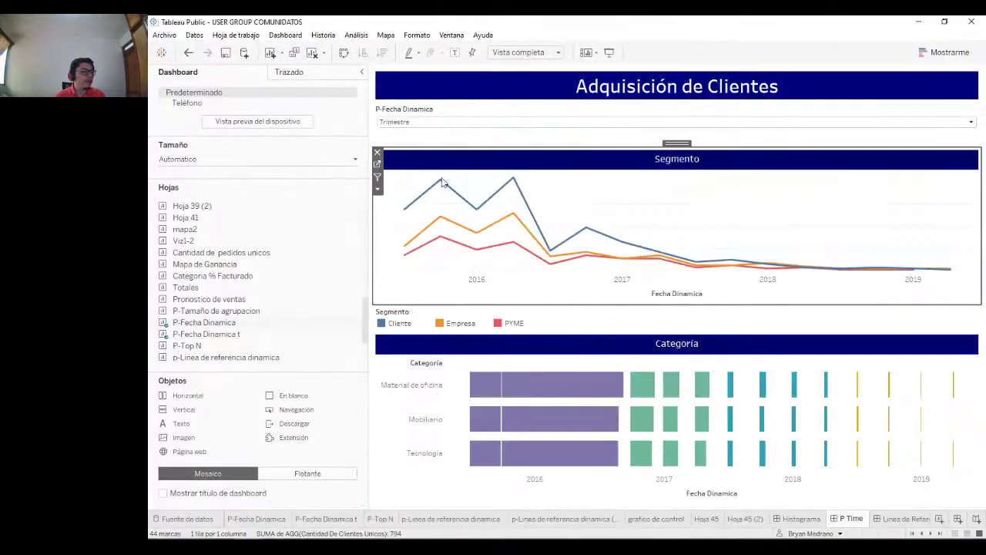
pyautogui.click(454, 124)
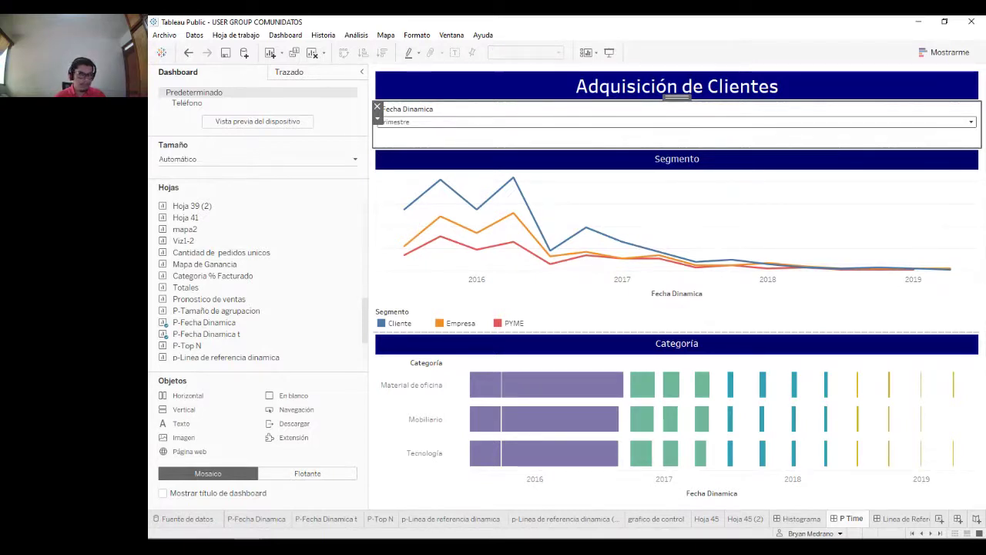
pyautogui.click(654, 351)
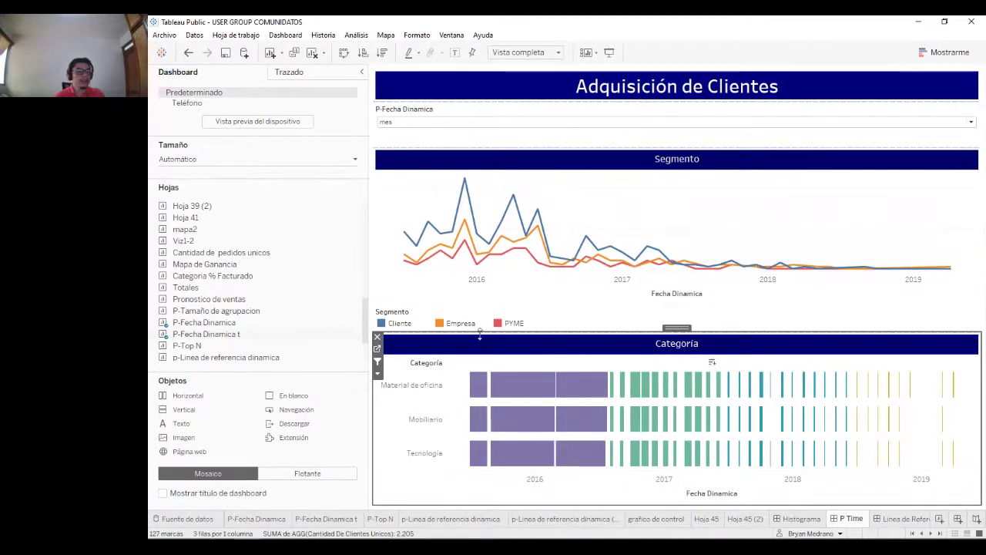
pyautogui.click(378, 349)
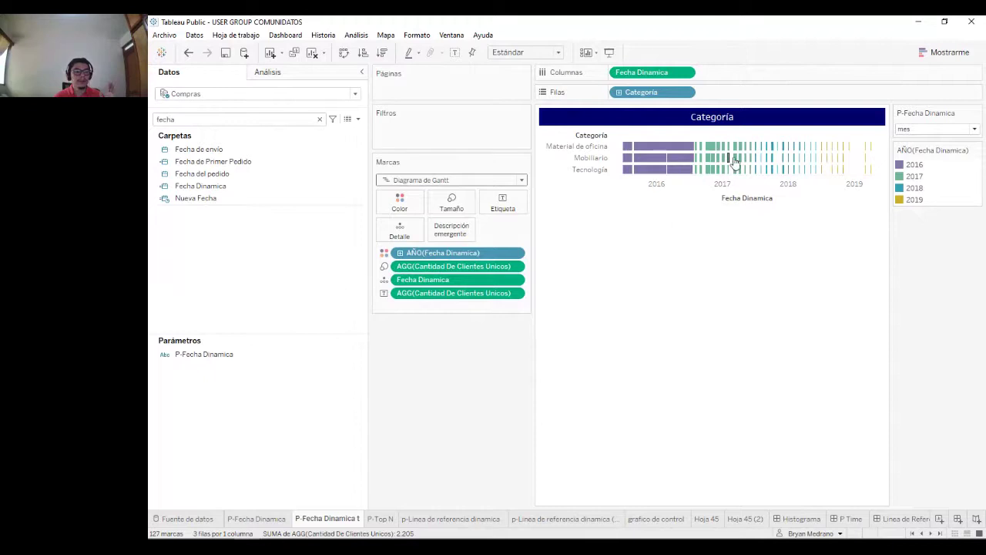
pyautogui.click(850, 519)
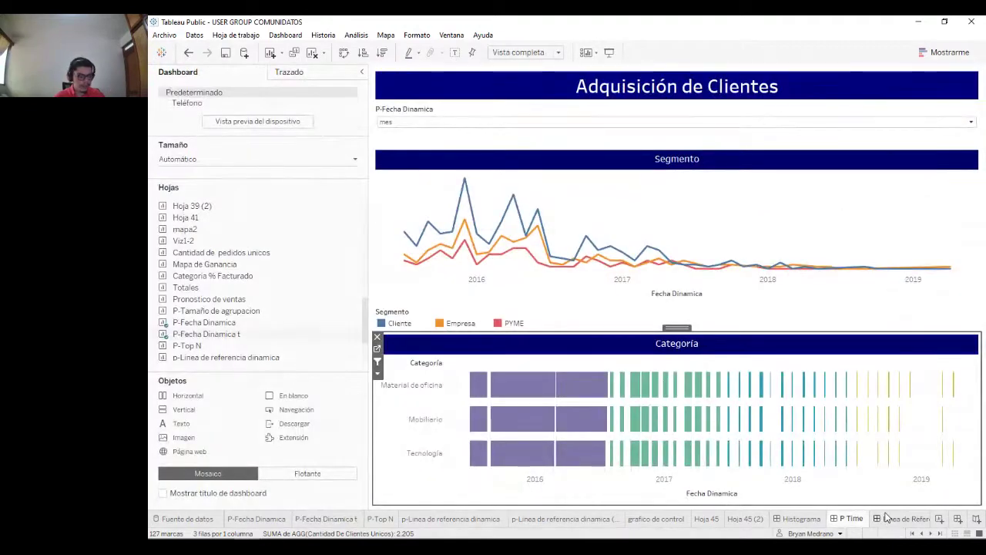
# Step: Open the Periodo de Clientes worksheet from the Linea de Referencia dashboard and inspect its reference line settings without changing them
pyautogui.click(906, 521)
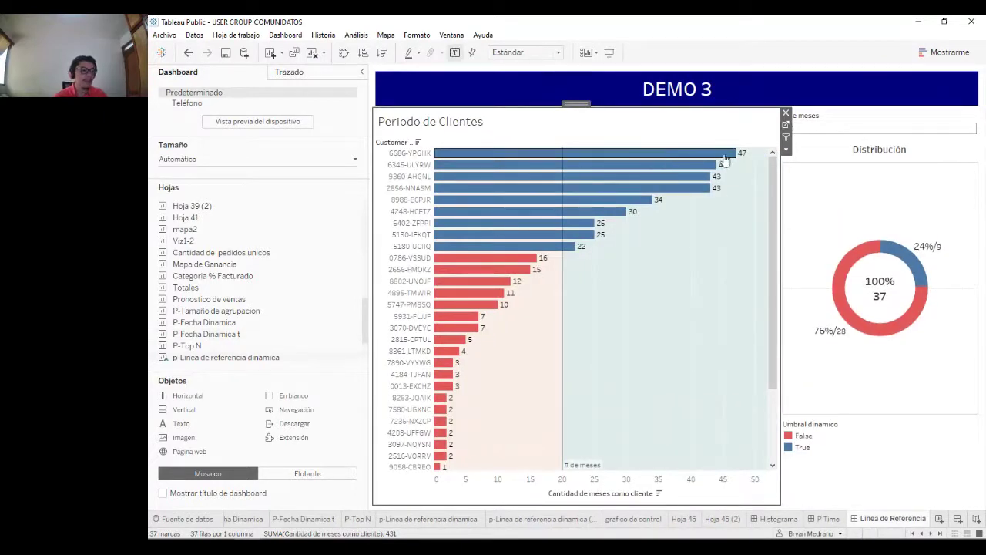
pyautogui.click(786, 125)
pyautogui.click(321, 144)
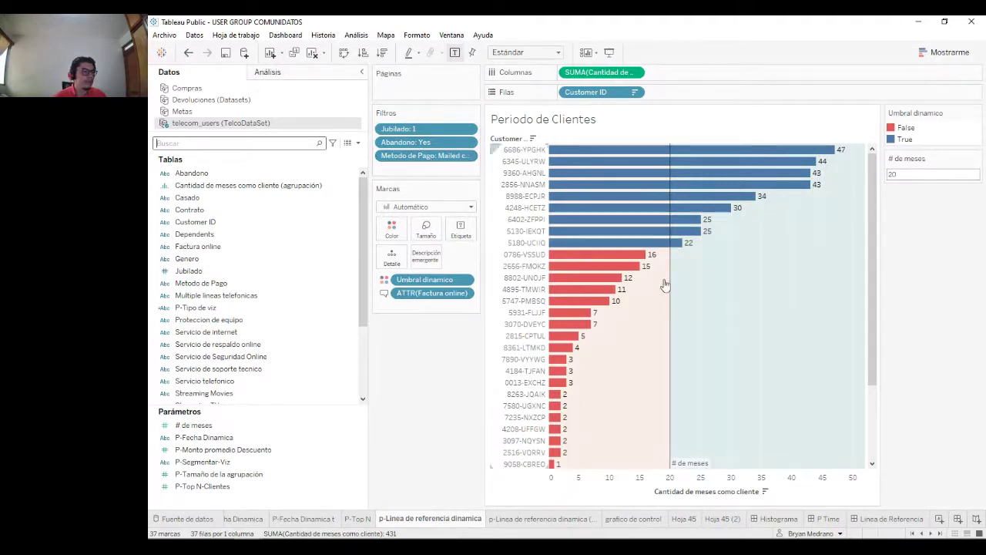
pyautogui.click(671, 309)
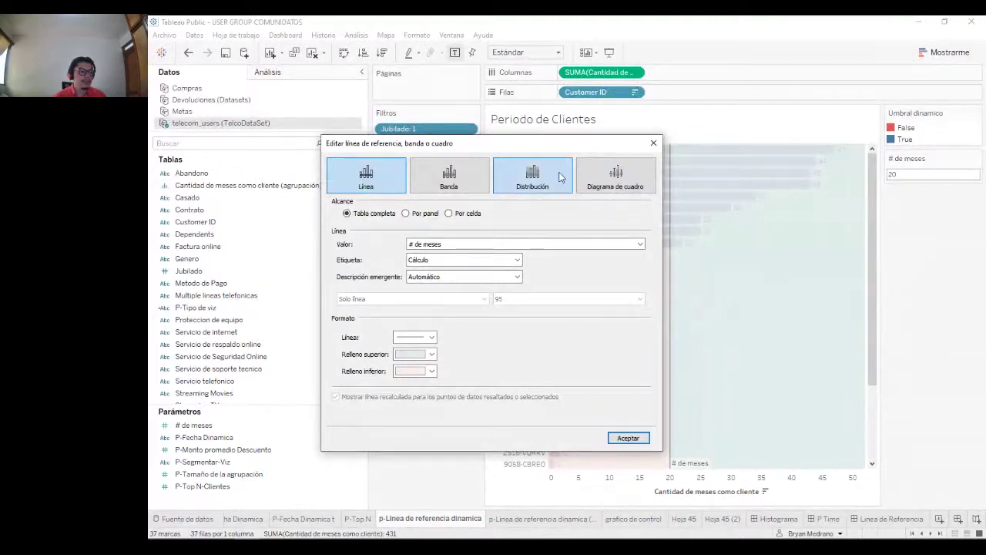
pyautogui.click(653, 143)
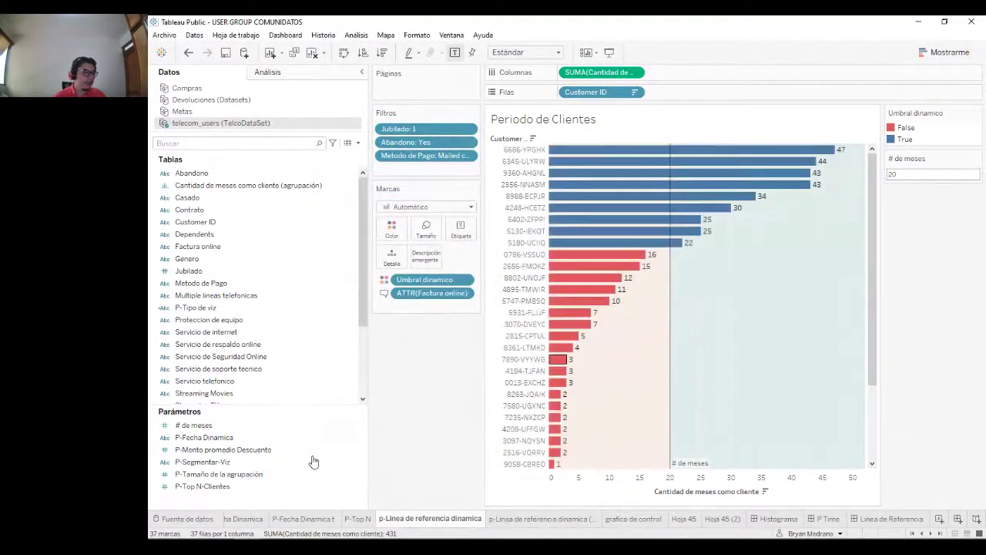
# Step: Inspect the settings of the # de meses parameter and leave them unchanged
pyautogui.click(193, 425)
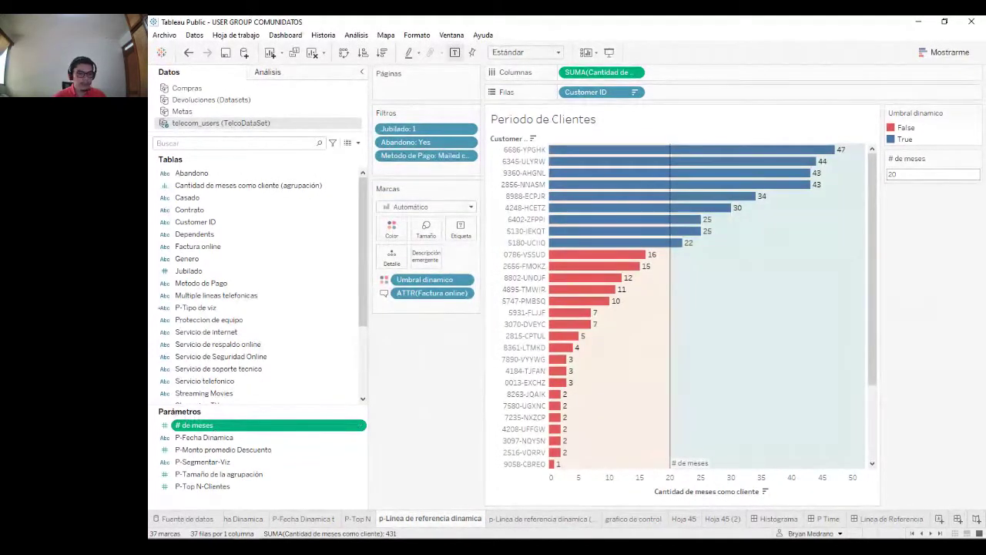
pyautogui.click(931, 174)
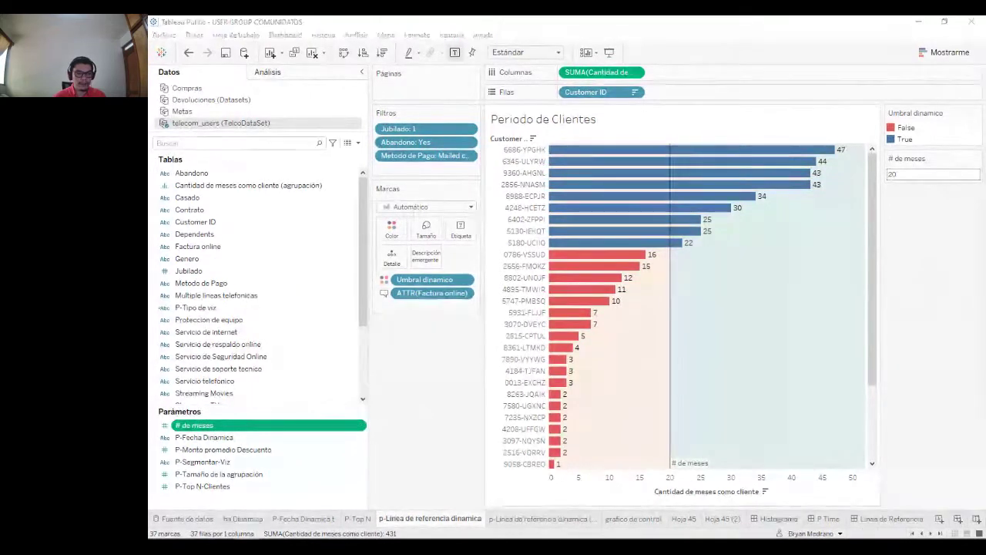
pyautogui.doubleClick(932, 158)
pyautogui.moveTo(932, 158); pyautogui.dragTo(422, 218)
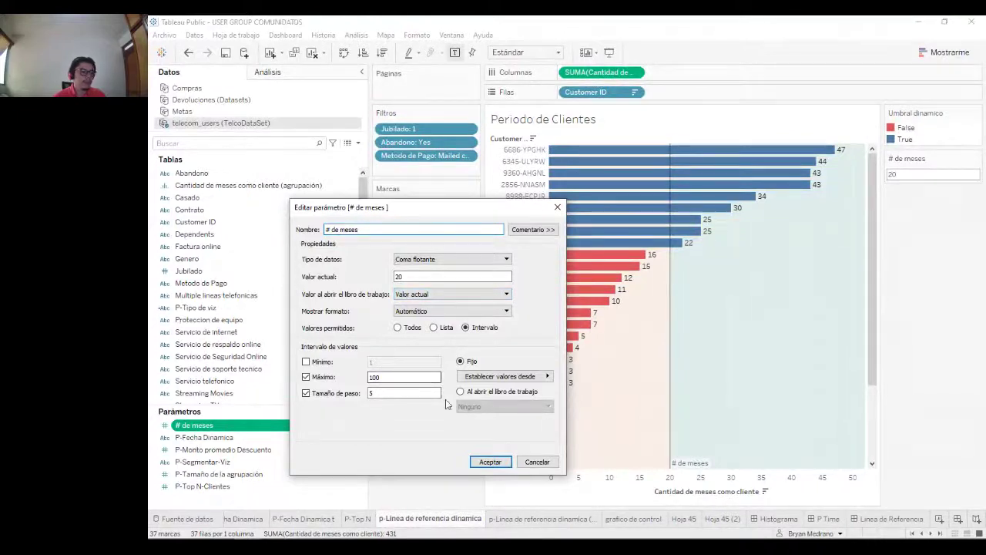
pyautogui.click(537, 462)
# Step: Set the # de meses parameter to 25 to move the reference line in Periodo de Clientes
pyautogui.click(919, 174)
pyautogui.write('25')
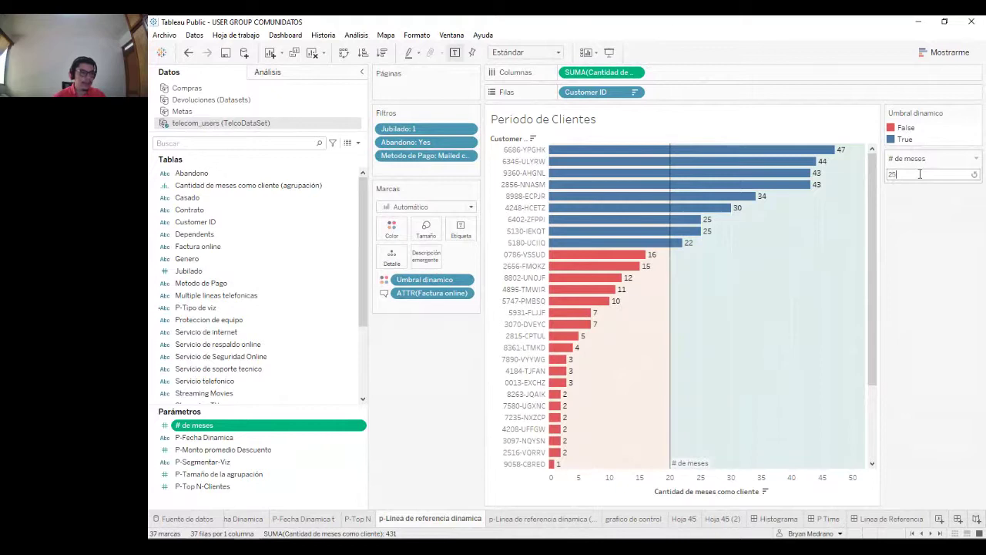
pyautogui.press('Return')
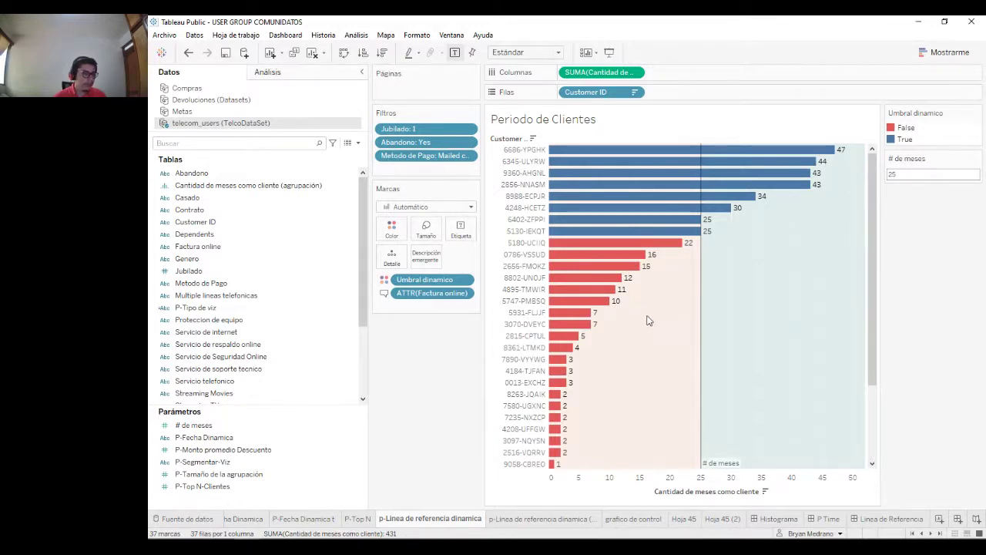
# Step: Search for the Umbral dinamico calculated field, examine its formula, and return to the Linea de Referencia dashboard
pyautogui.moveTo(222, 296); pyautogui.dragTo(224, 140)
pyautogui.click(223, 143)
pyautogui.write('umb')
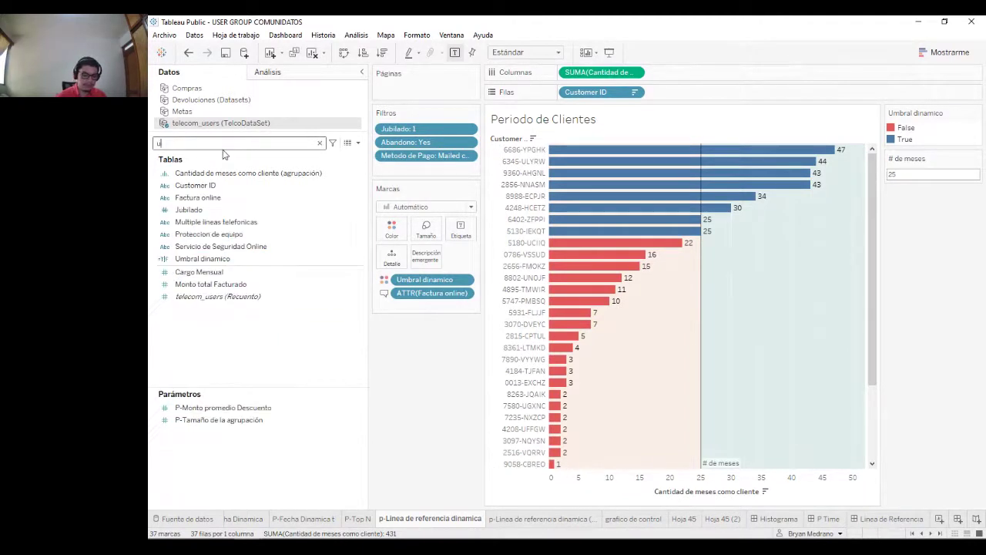
pyautogui.click(217, 173)
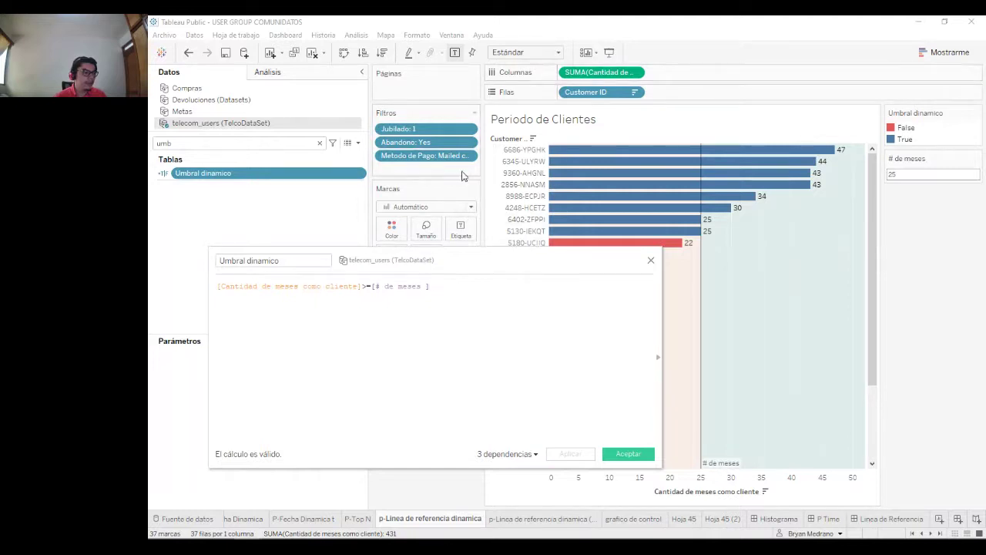
pyautogui.moveTo(463, 266); pyautogui.dragTo(524, 332)
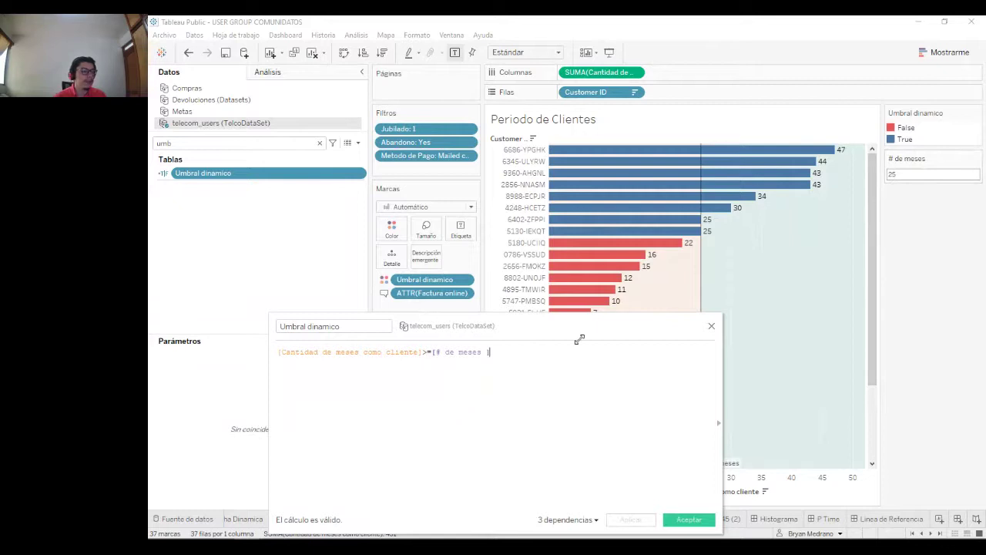
pyautogui.moveTo(572, 334); pyautogui.dragTo(571, 292)
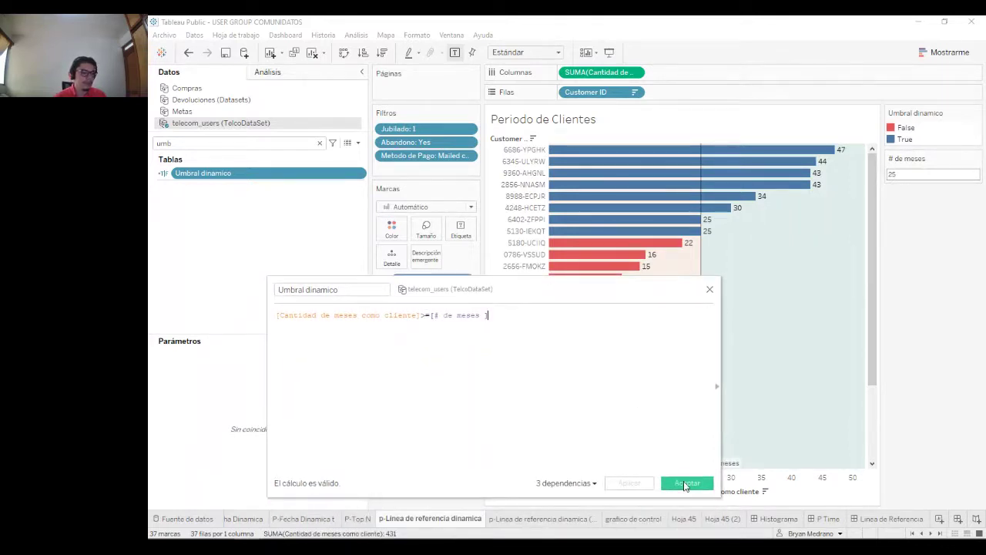
pyautogui.click(709, 289)
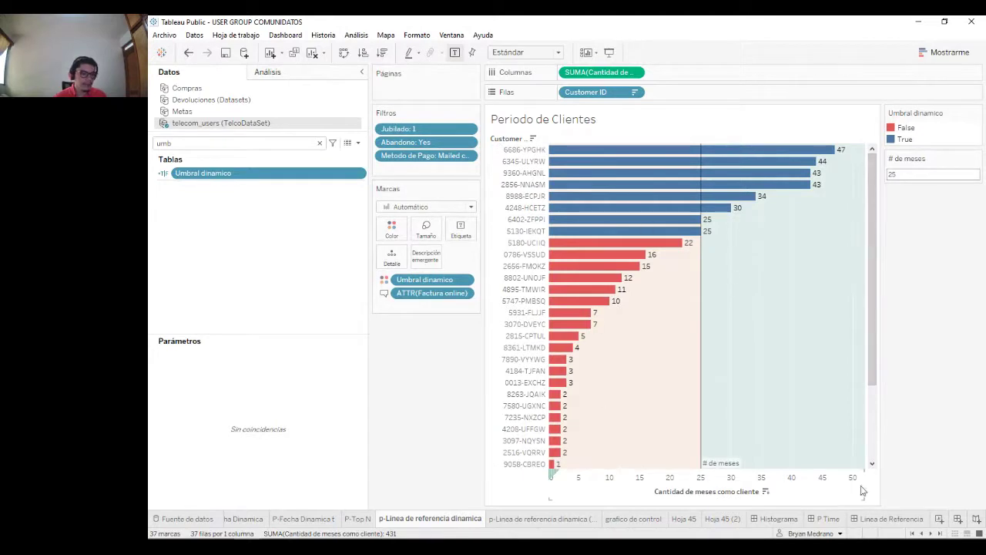
pyautogui.click(863, 518)
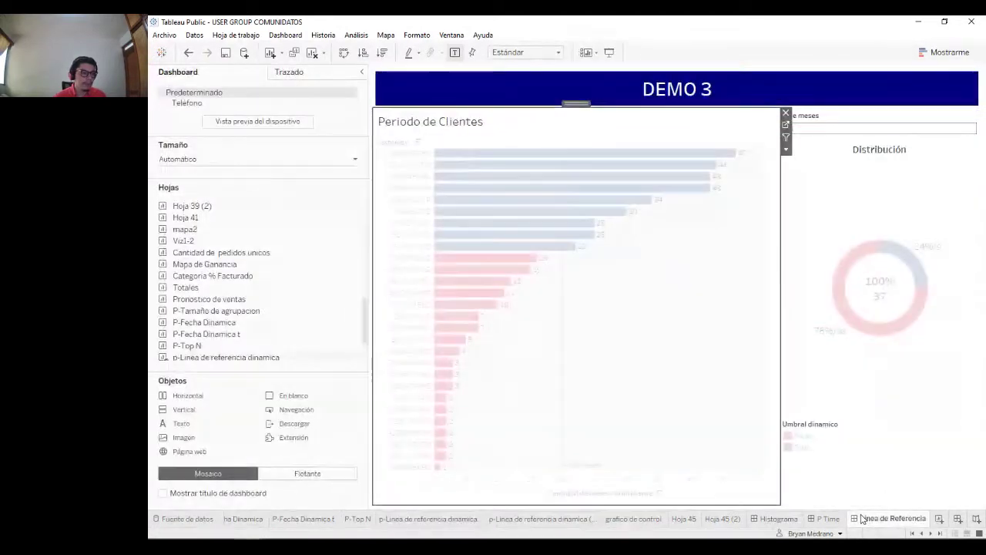